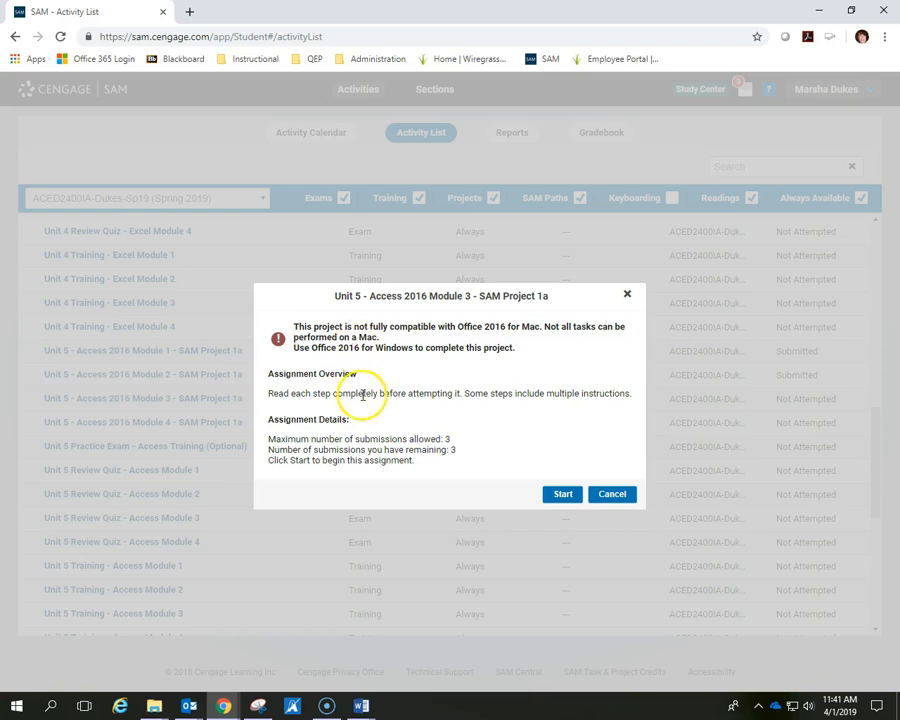
Step: Start Unit 5 - Access 2016 Module 3 - SAM Project 1a and open its downloaded start database in Access
{"action": "left_click", "coordinate": [553, 494]}
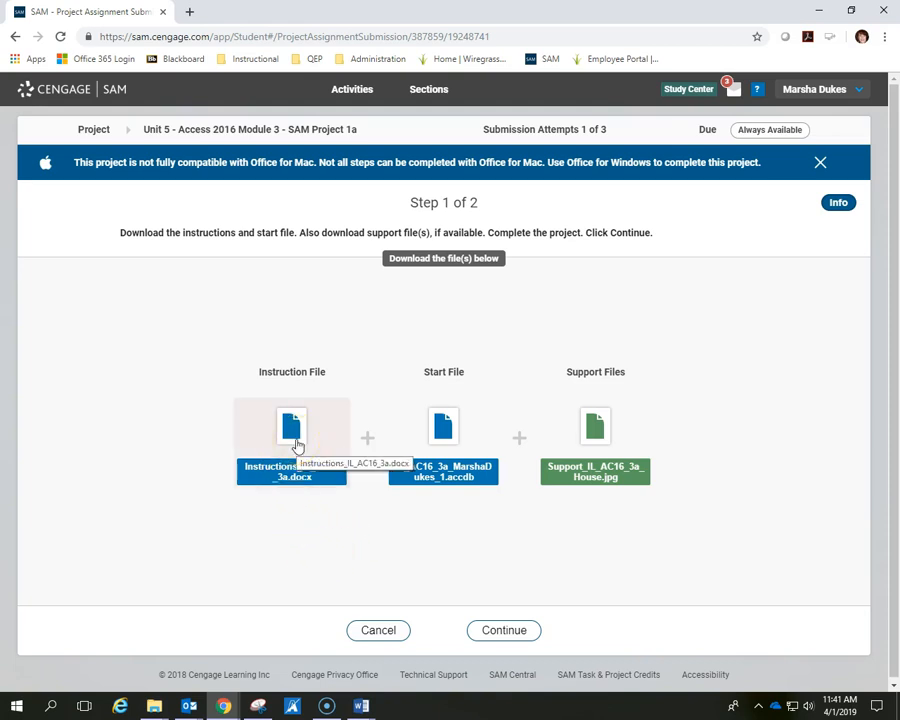
{"action": "left_click", "coordinate": [447, 432]}
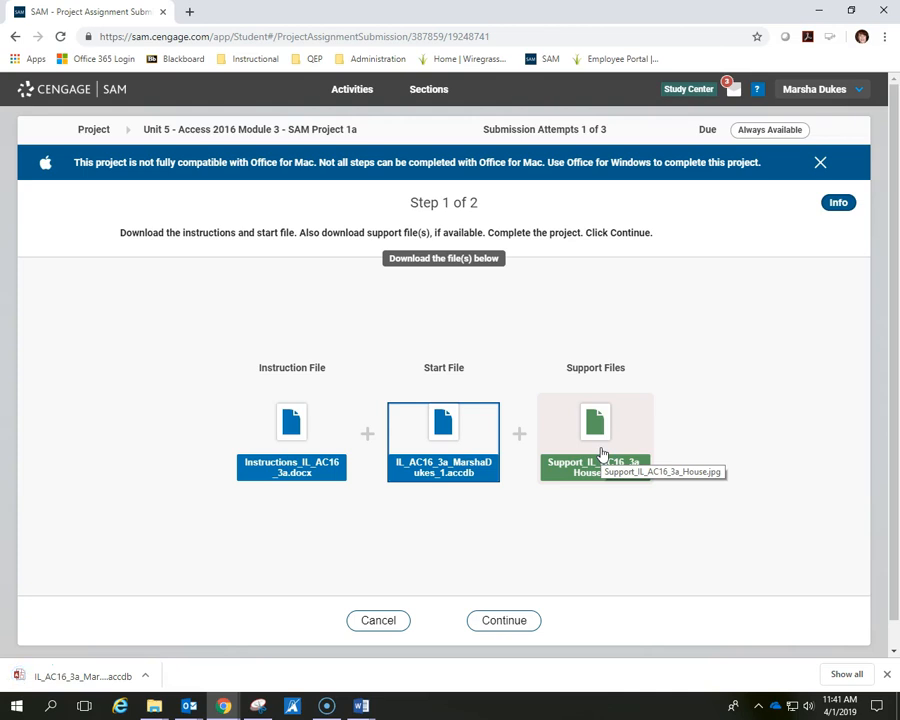
{"action": "left_click", "coordinate": [97, 680]}
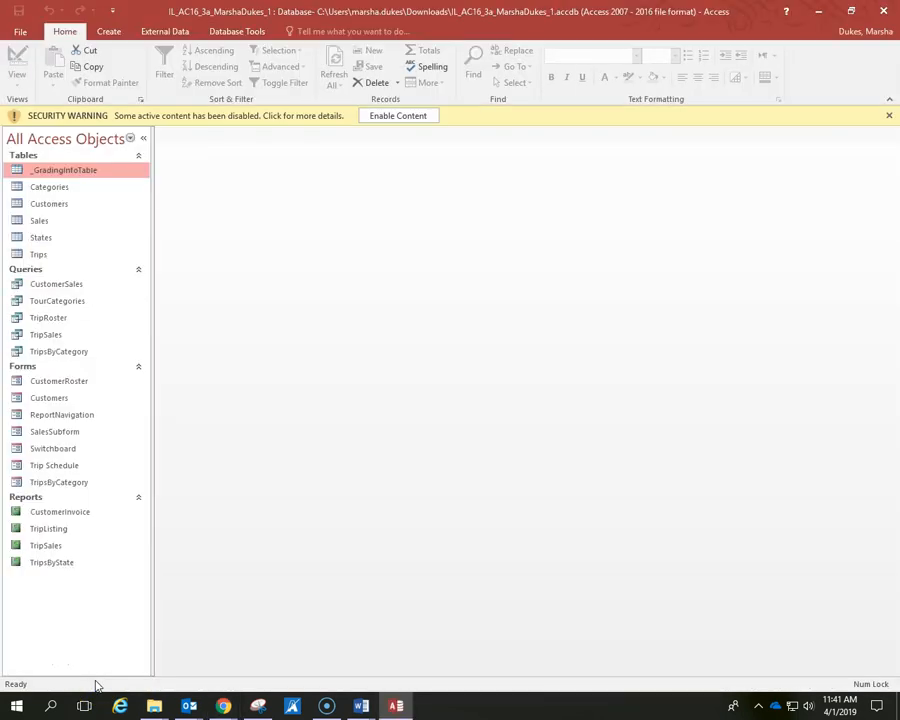
{"action": "left_click", "coordinate": [270, 407]}
Step: Begin saving a copy of the database in Access Database format to the OneDrive folder ACED 2400 Spring 19 > Access Module 3
{"action": "left_click", "coordinate": [20, 30]}
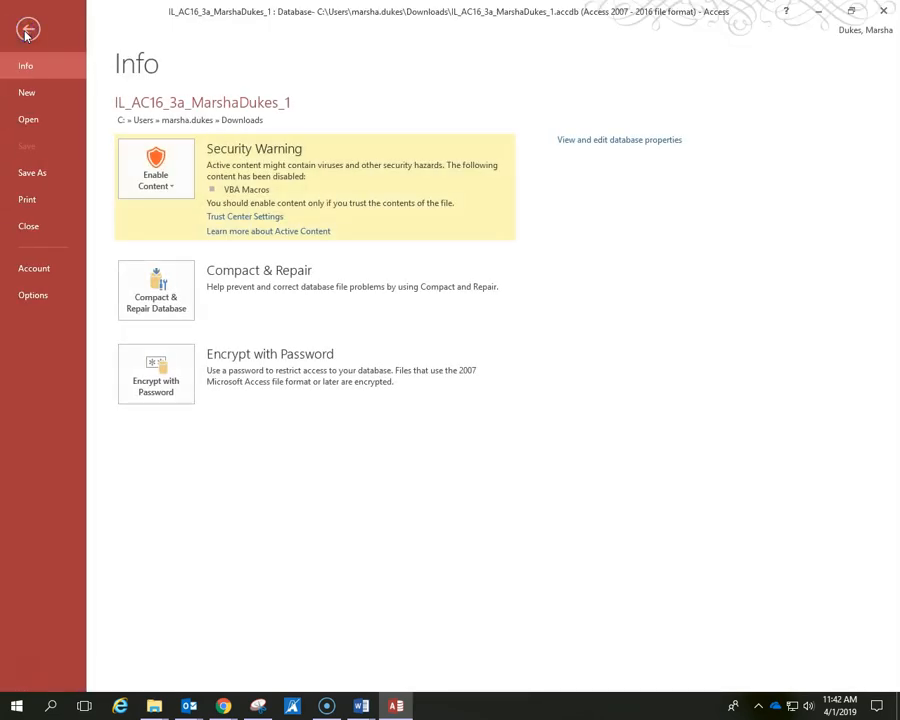
{"action": "left_click", "coordinate": [30, 178]}
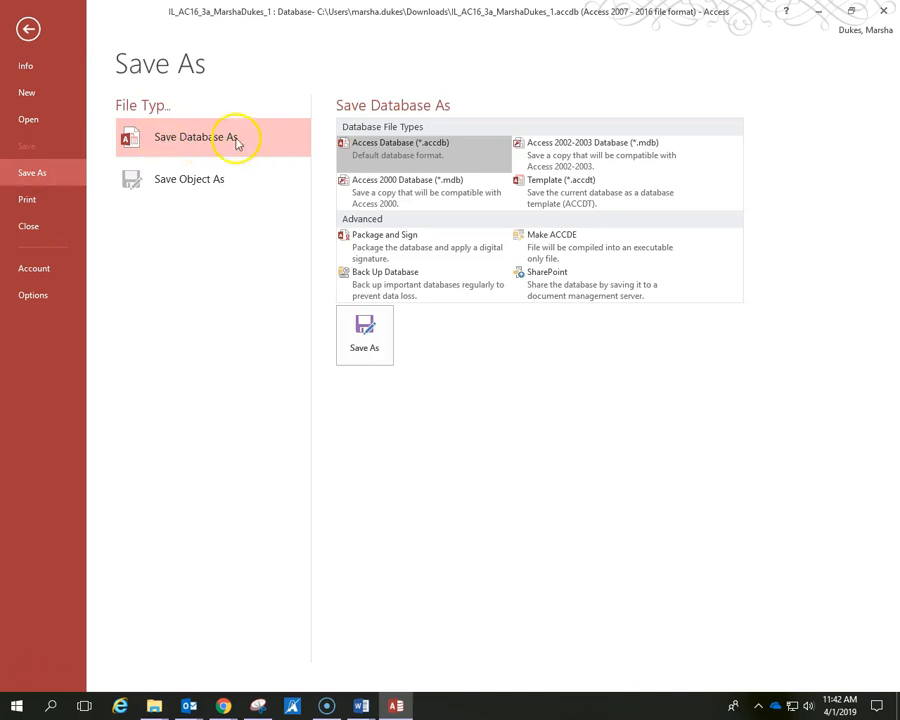
{"action": "left_click", "coordinate": [364, 336]}
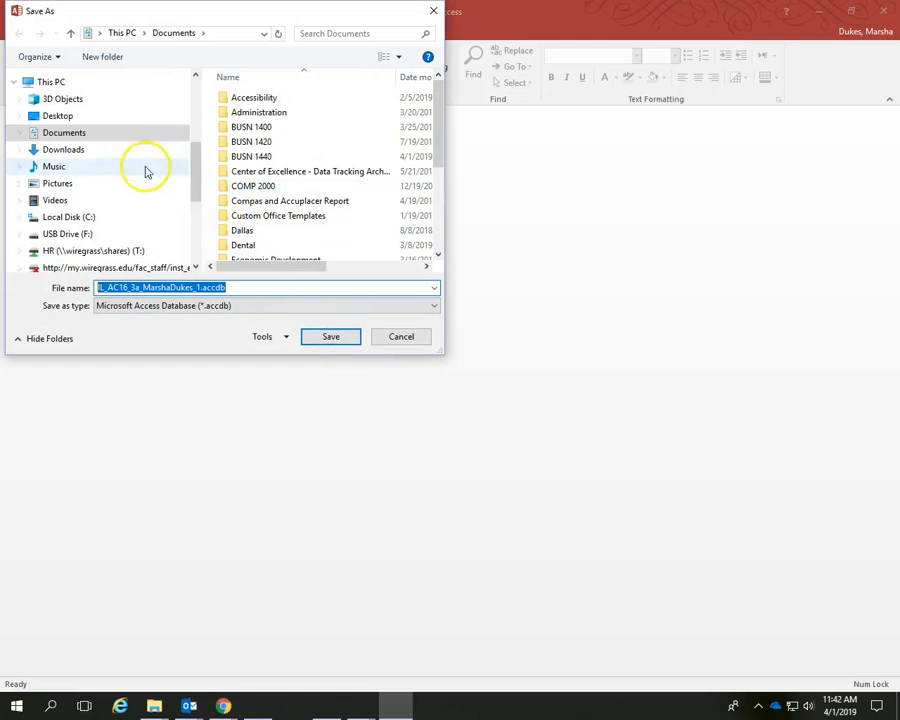
{"action": "left_click_drag", "start_coordinate": [198, 165], "coordinate": [196, 143]}
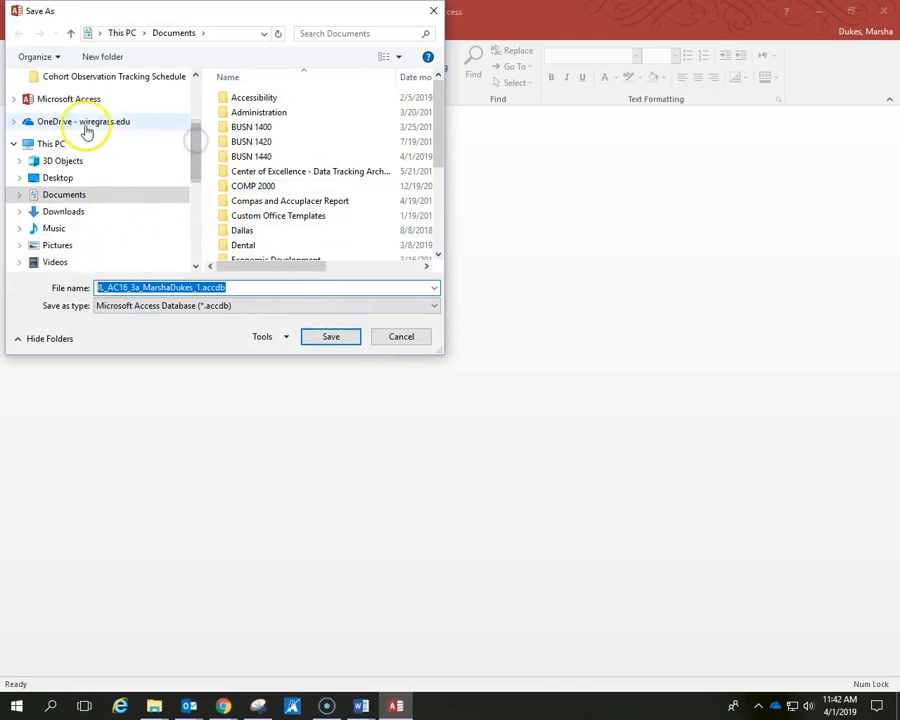
{"action": "left_click", "coordinate": [86, 124]}
{"action": "double_click", "coordinate": [237, 114]}
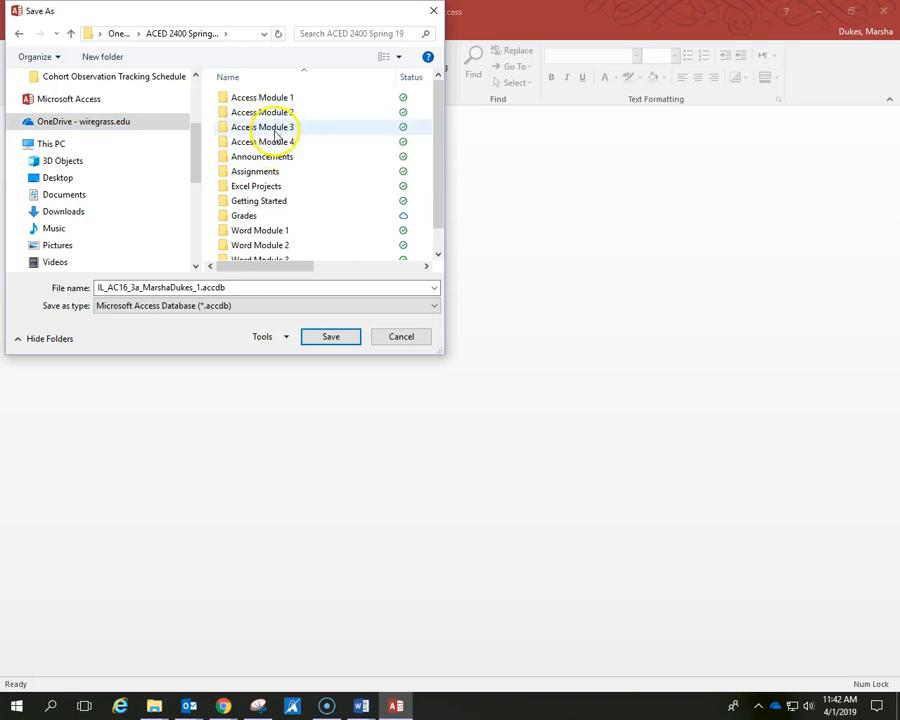
{"action": "double_click", "coordinate": [277, 131]}
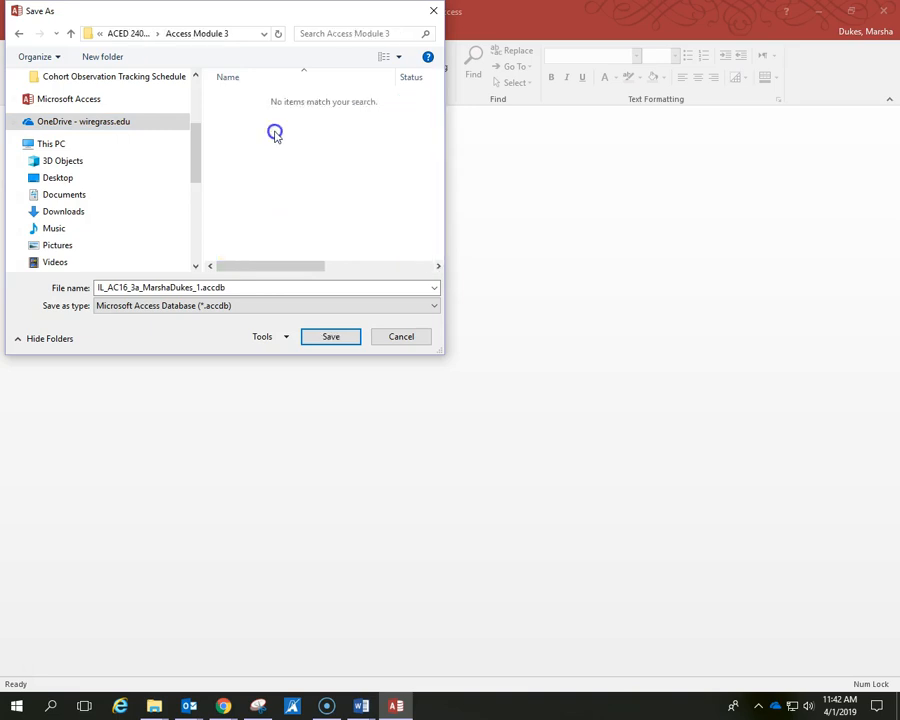
Step: Change the file name's trailing number to 2, save the database copy and enable its active content
{"action": "double_click", "coordinate": [200, 287]}
{"action": "left_click", "coordinate": [201, 287]}
{"action": "key", "text": "BackSpace"}
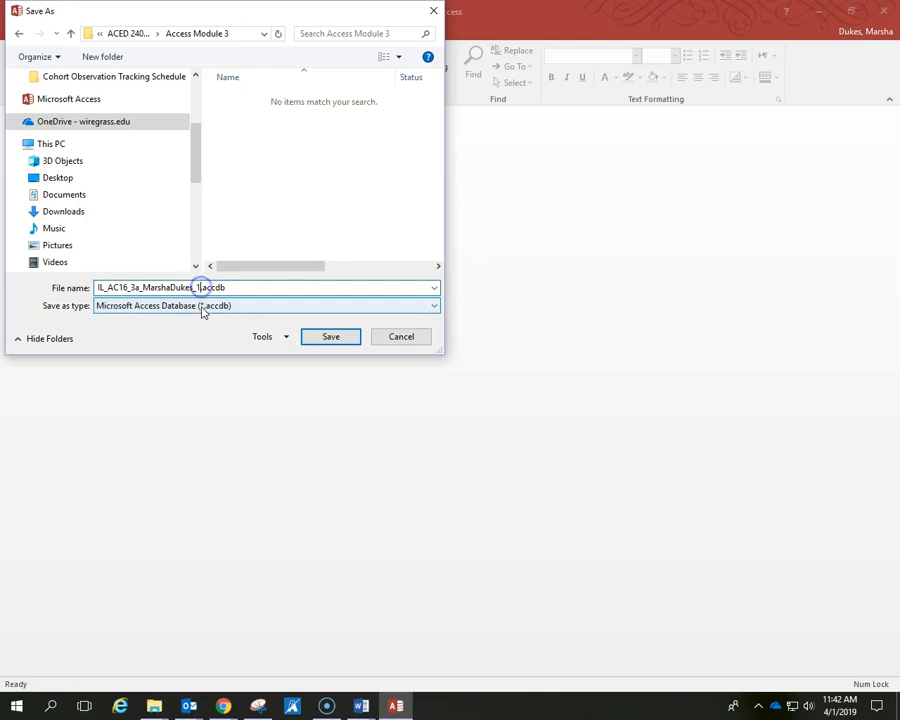
{"action": "type", "text": "2"}
{"action": "left_click", "coordinate": [330, 337]}
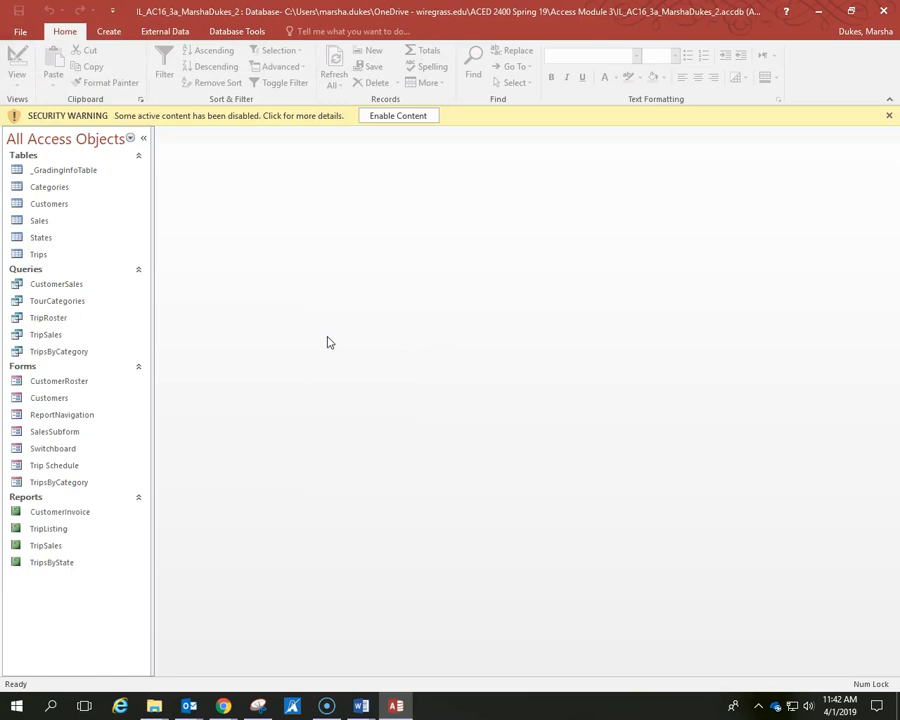
{"action": "left_click", "coordinate": [396, 118]}
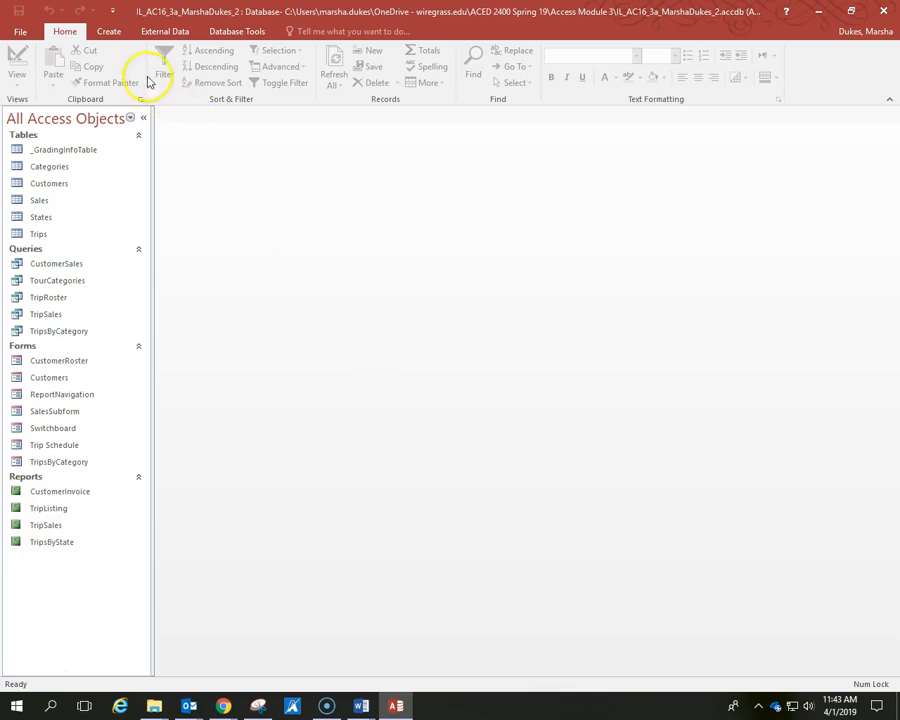
Step: Use the Form Wizard to build a form with all fields of the Customers table in a Columnar layout
{"action": "left_click", "coordinate": [109, 31]}
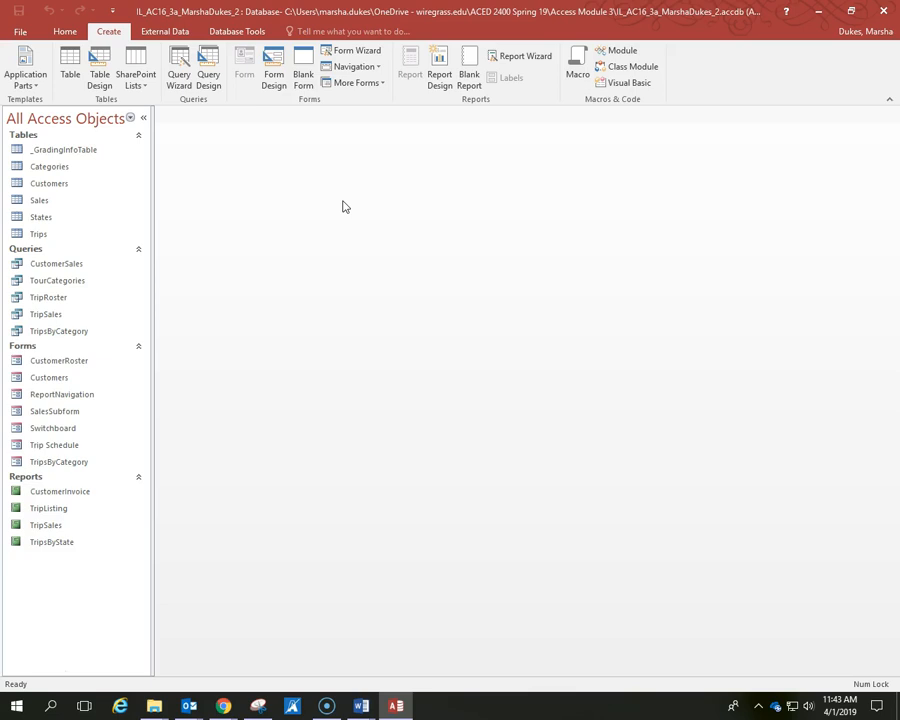
{"action": "left_click", "coordinate": [46, 185]}
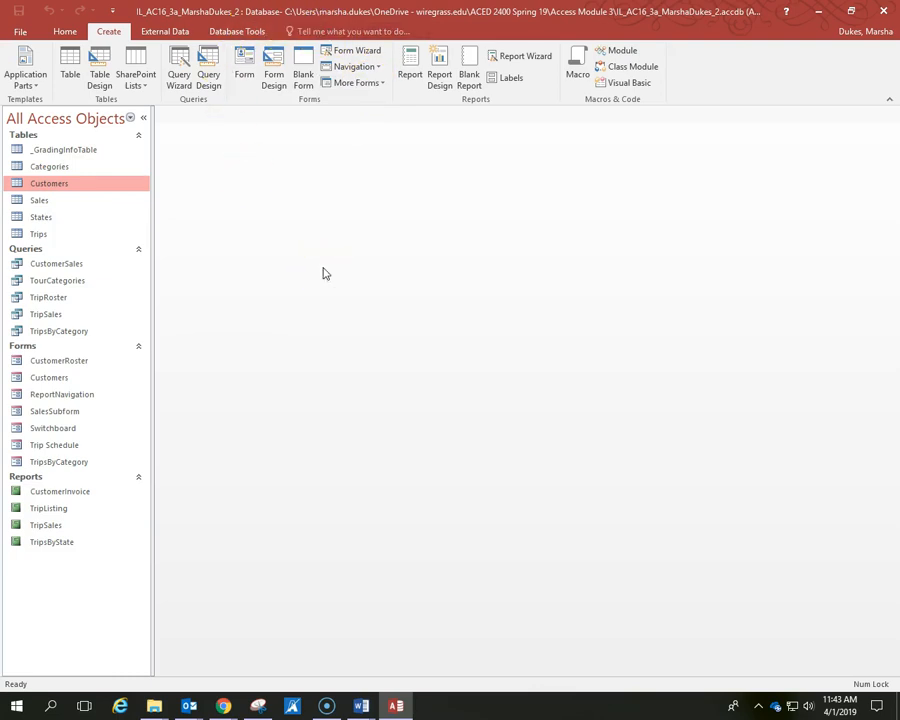
{"action": "left_click", "coordinate": [353, 51]}
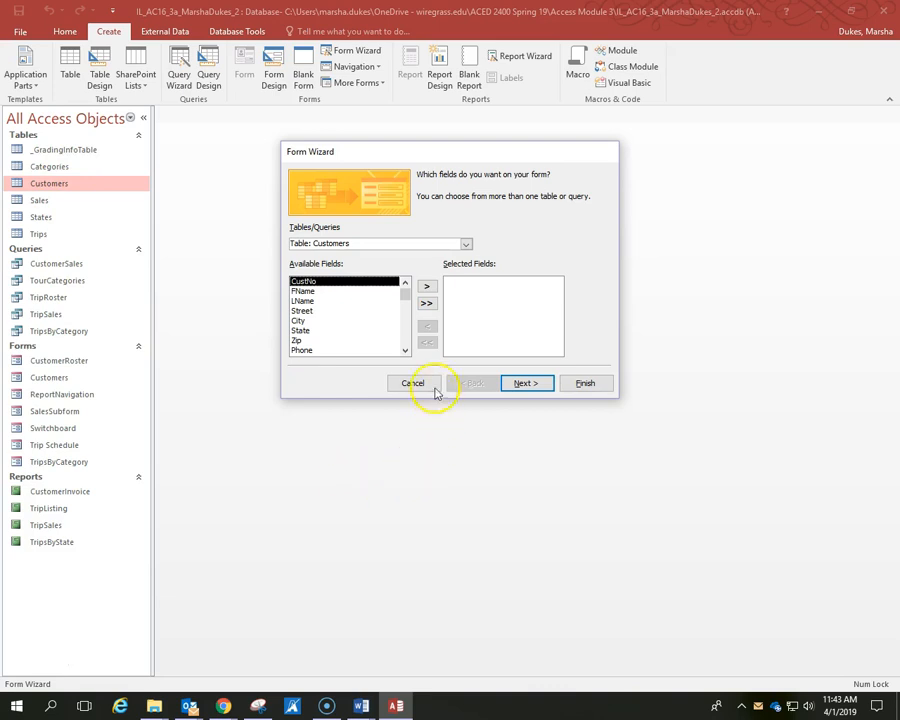
{"action": "left_click", "coordinate": [426, 304]}
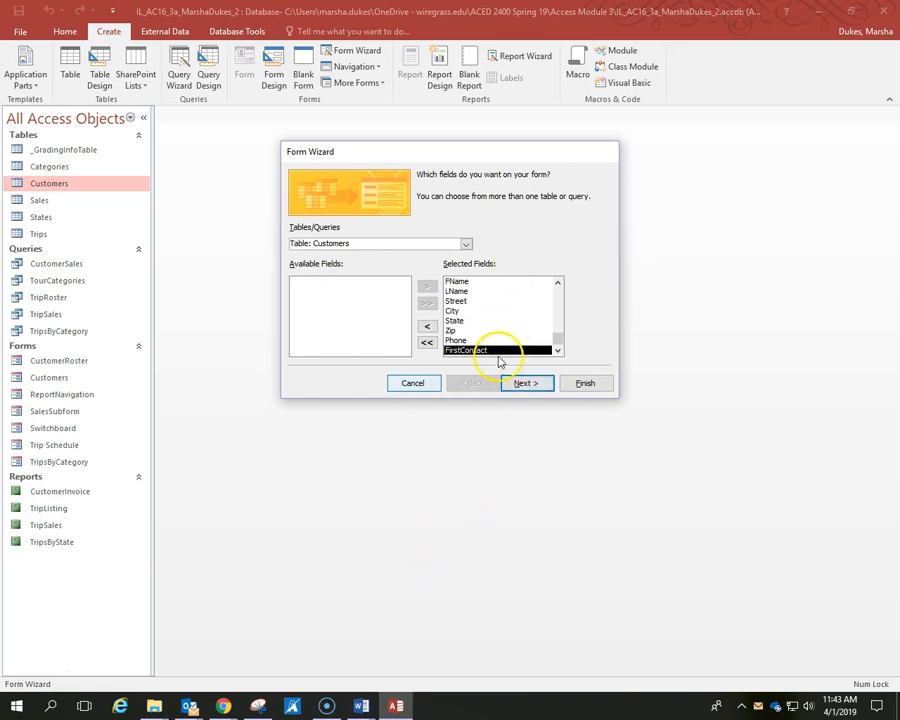
{"action": "left_click", "coordinate": [531, 383]}
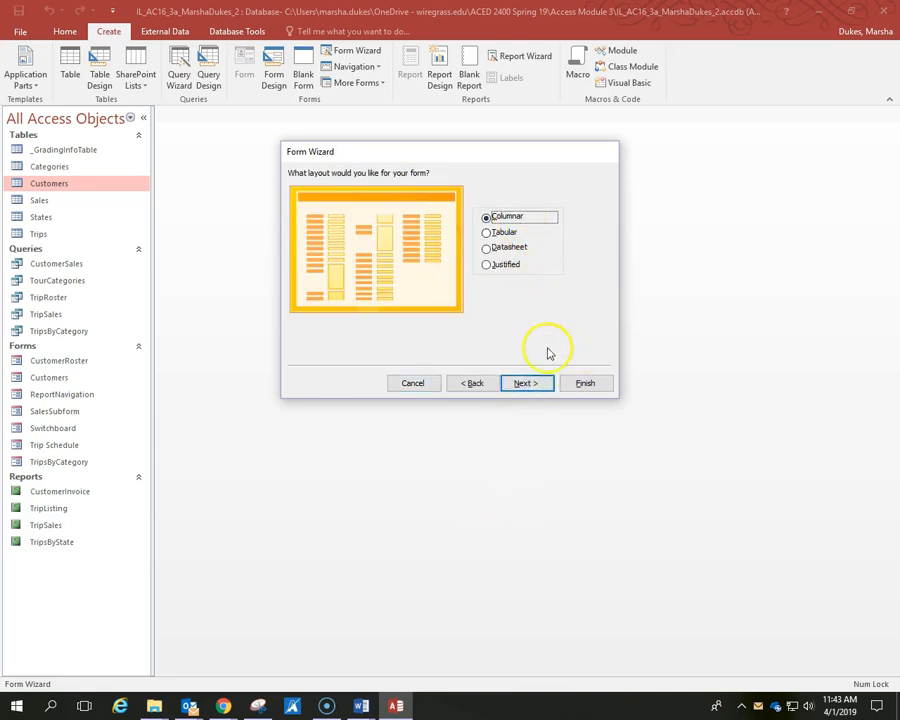
{"action": "left_click", "coordinate": [533, 385]}
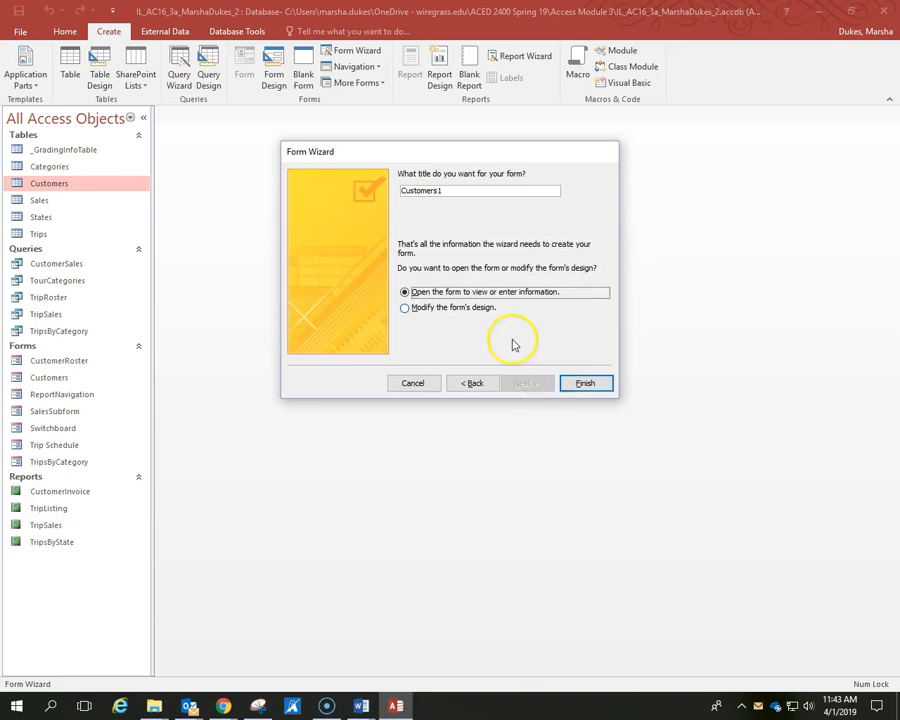
Step: Title the form Customer Entry Form and finish the wizard, opening the form to view or enter information
{"action": "left_click", "coordinate": [461, 190]}
{"action": "left_click_drag", "start_coordinate": [461, 190], "coordinate": [396, 189]}
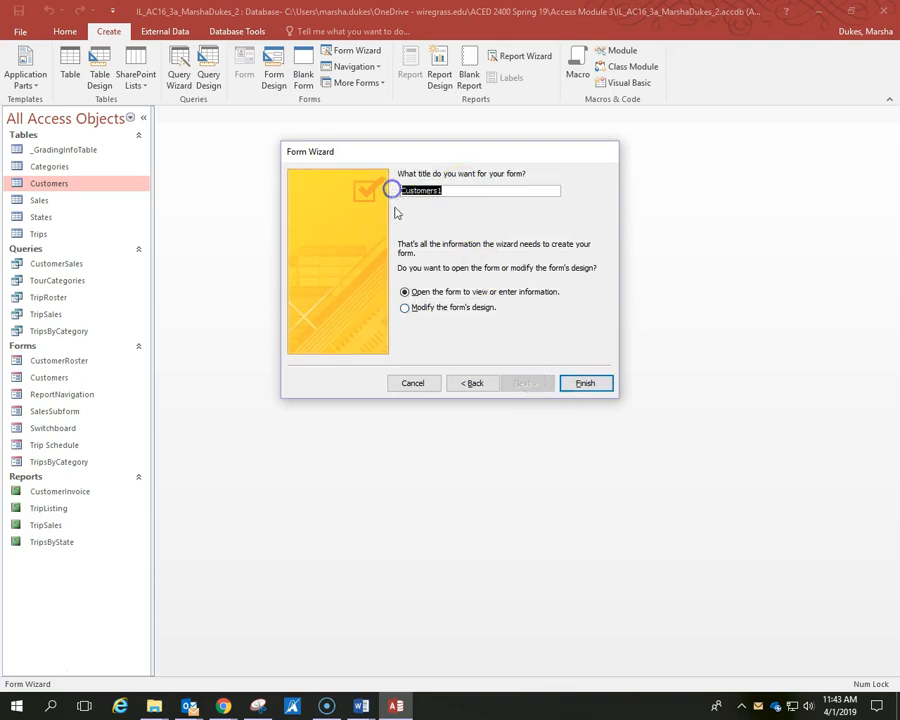
{"action": "type", "text": "Custo"}
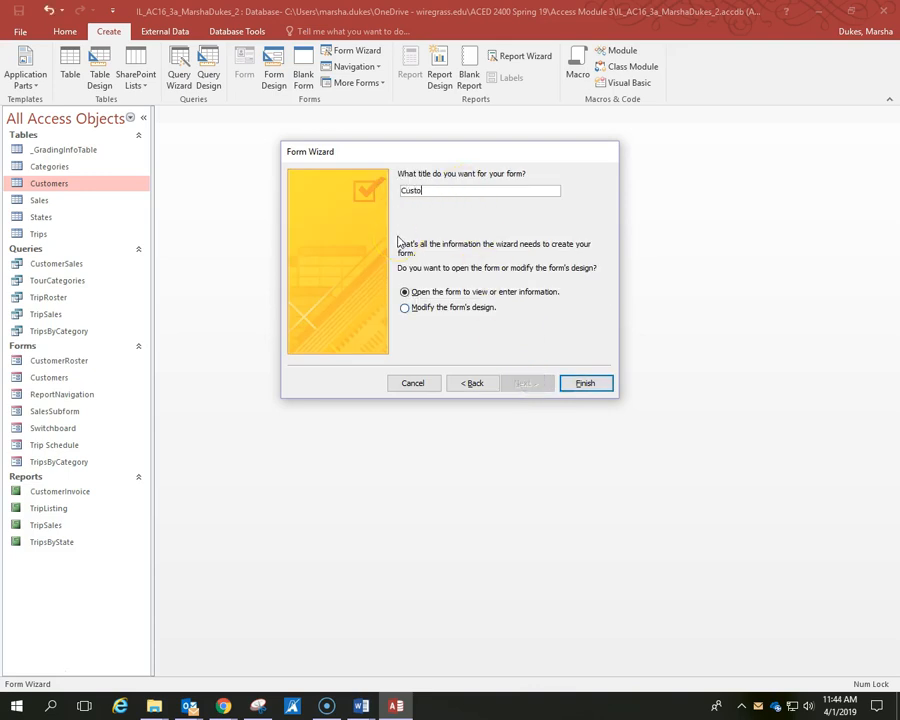
{"action": "type", "text": "mer Entry Form"}
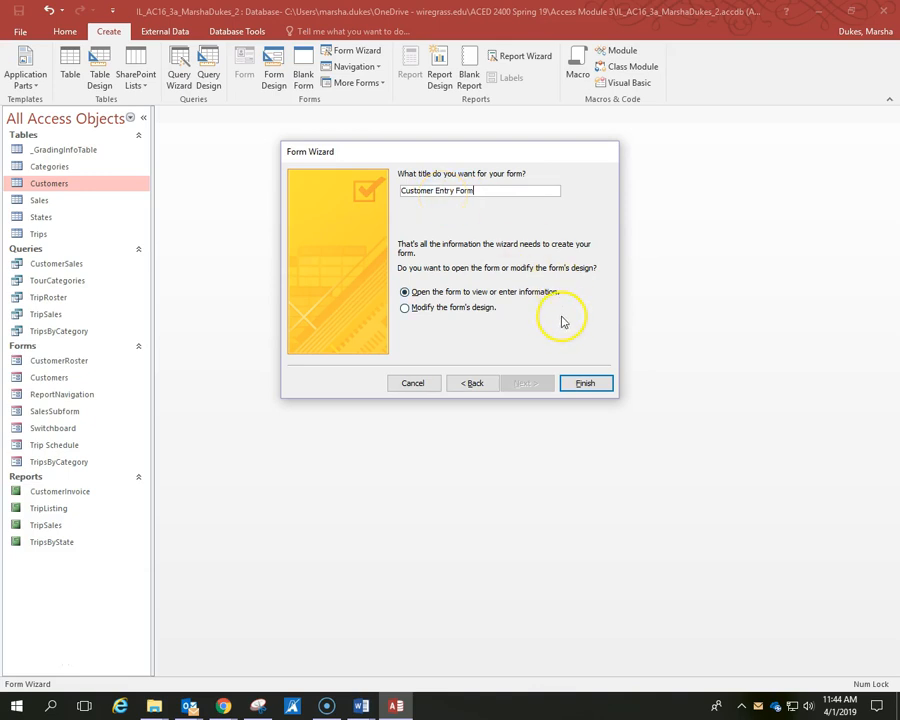
{"action": "left_click", "coordinate": [582, 385]}
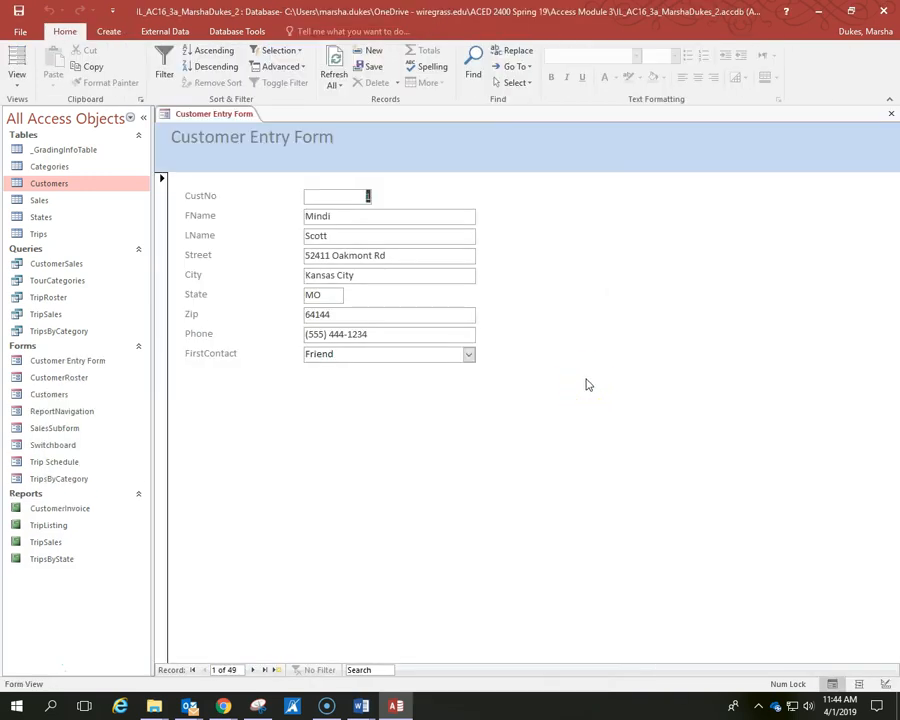
Step: Switch the Customer Entry Form to Design View and hide the list of existing fields
{"action": "left_click", "coordinate": [16, 80]}
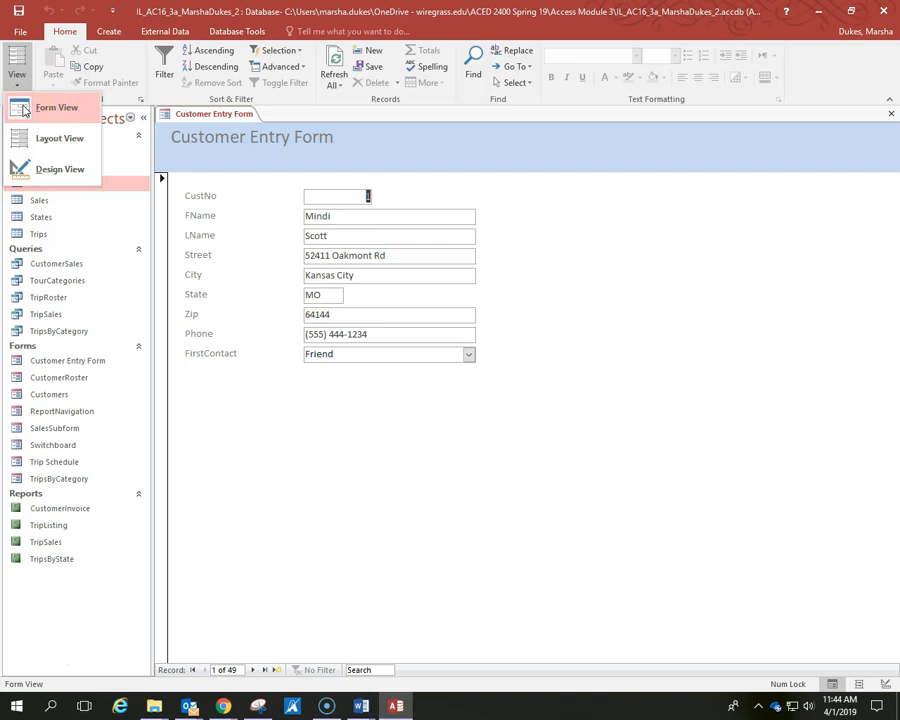
{"action": "left_click", "coordinate": [40, 172]}
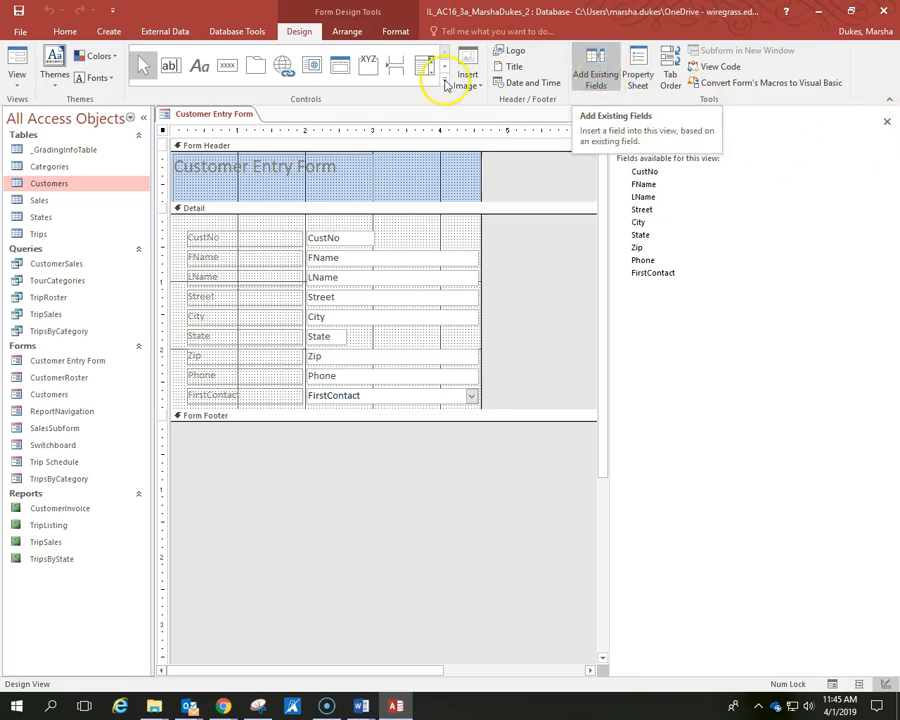
{"action": "left_click", "coordinate": [596, 62]}
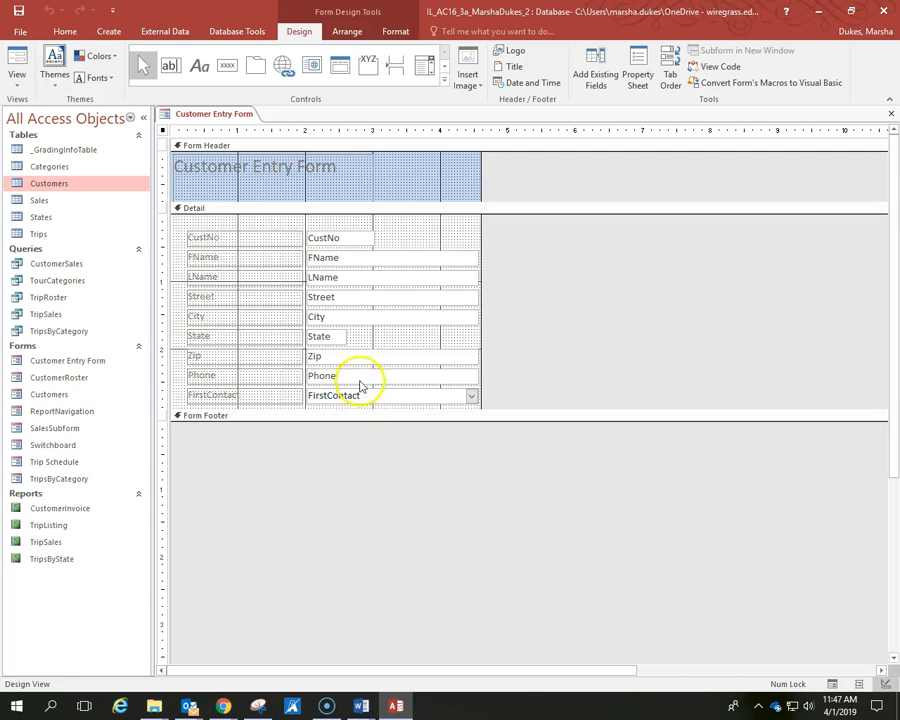
Step: Set the Default Value property of the State text box to CO
{"action": "left_click", "coordinate": [333, 337]}
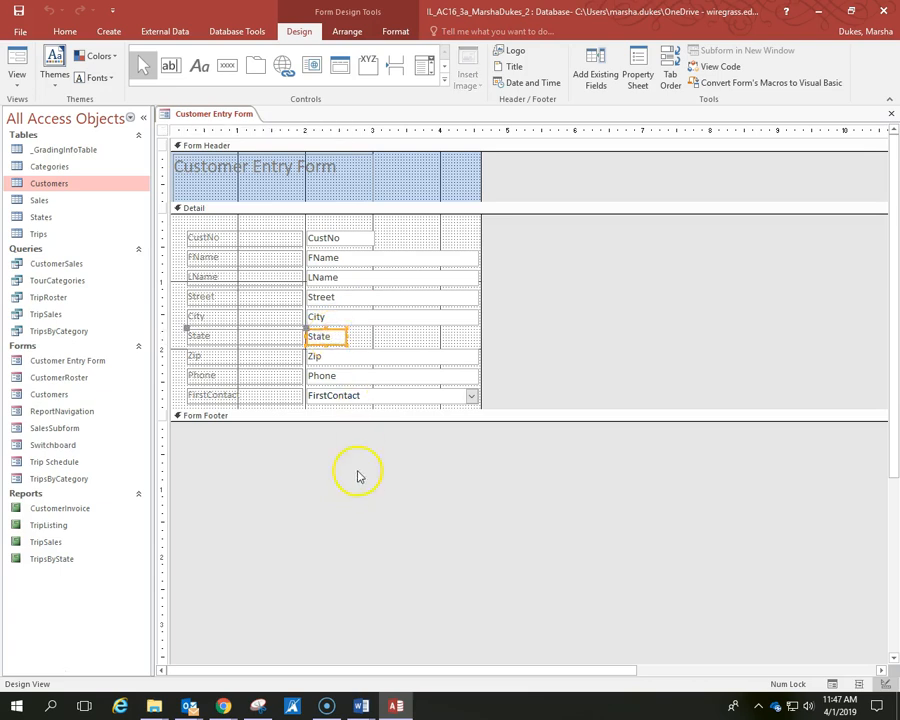
{"action": "left_click", "coordinate": [335, 337]}
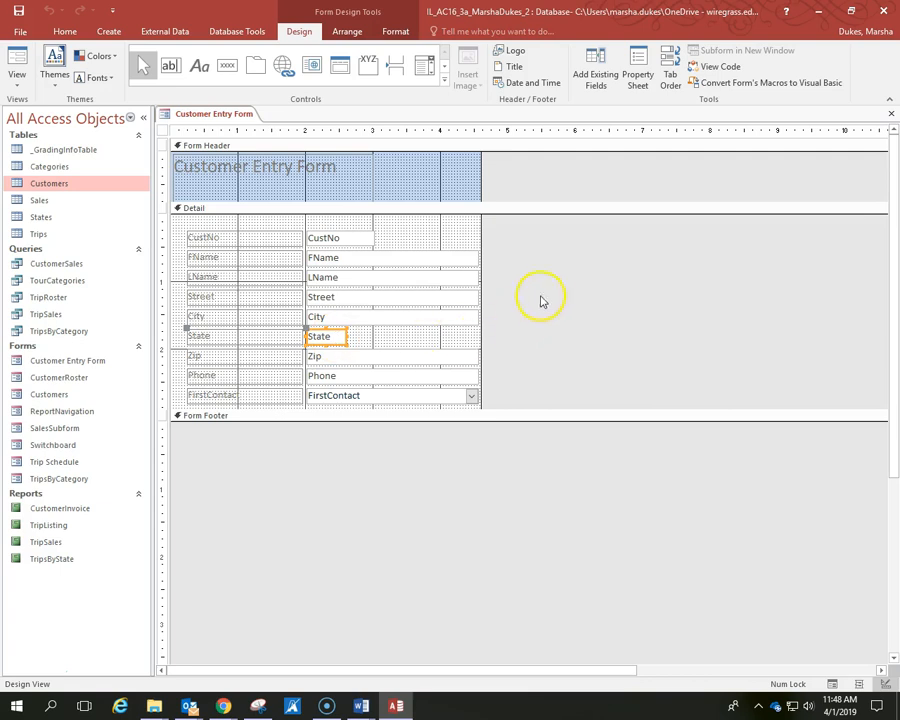
{"action": "left_click", "coordinate": [643, 66]}
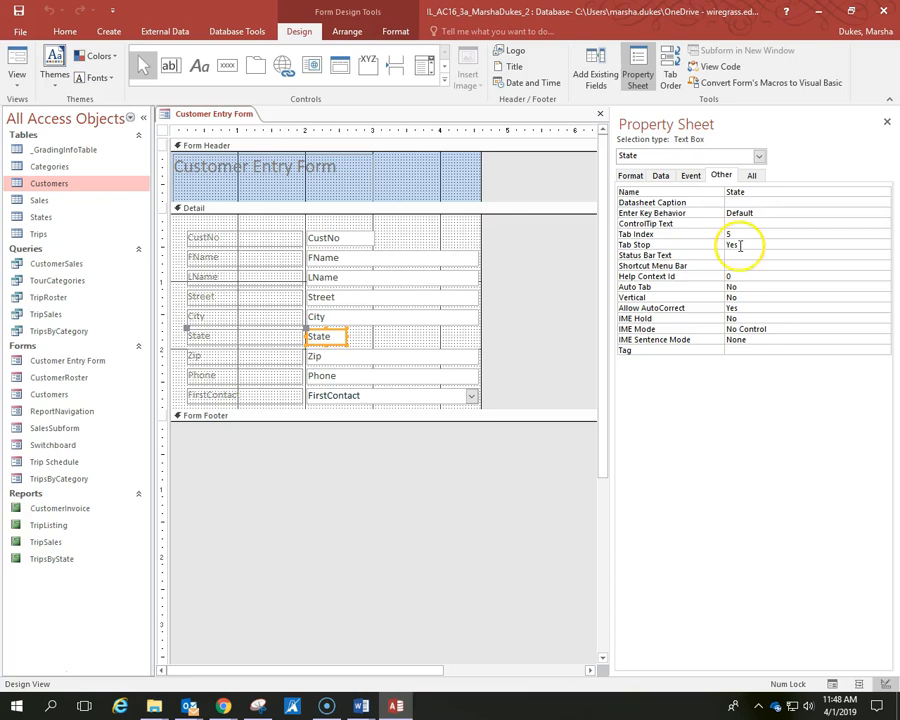
{"action": "left_click", "coordinate": [661, 176]}
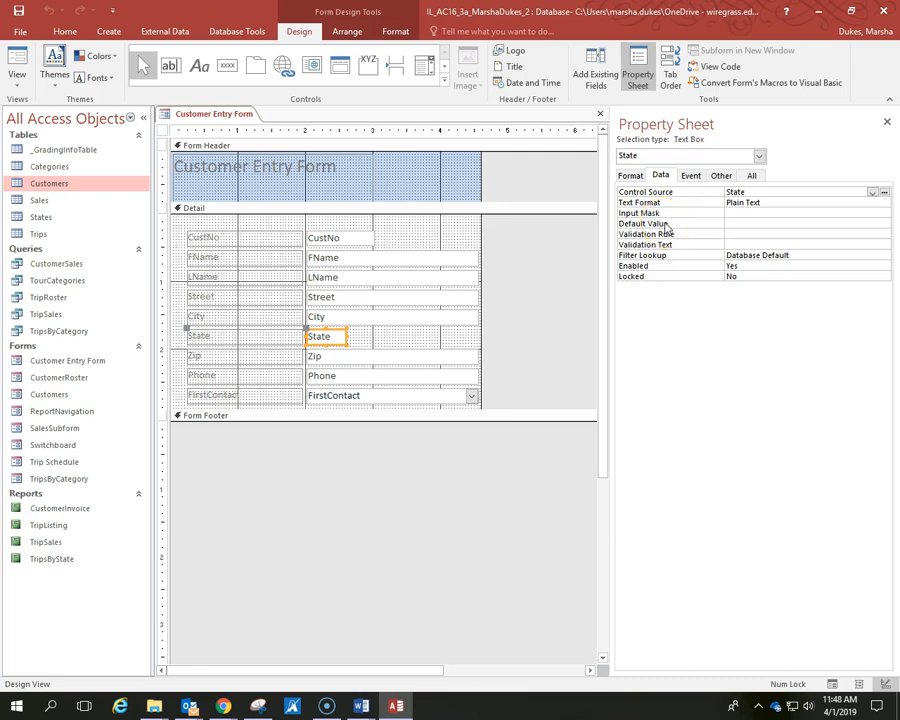
{"action": "left_click", "coordinate": [730, 224]}
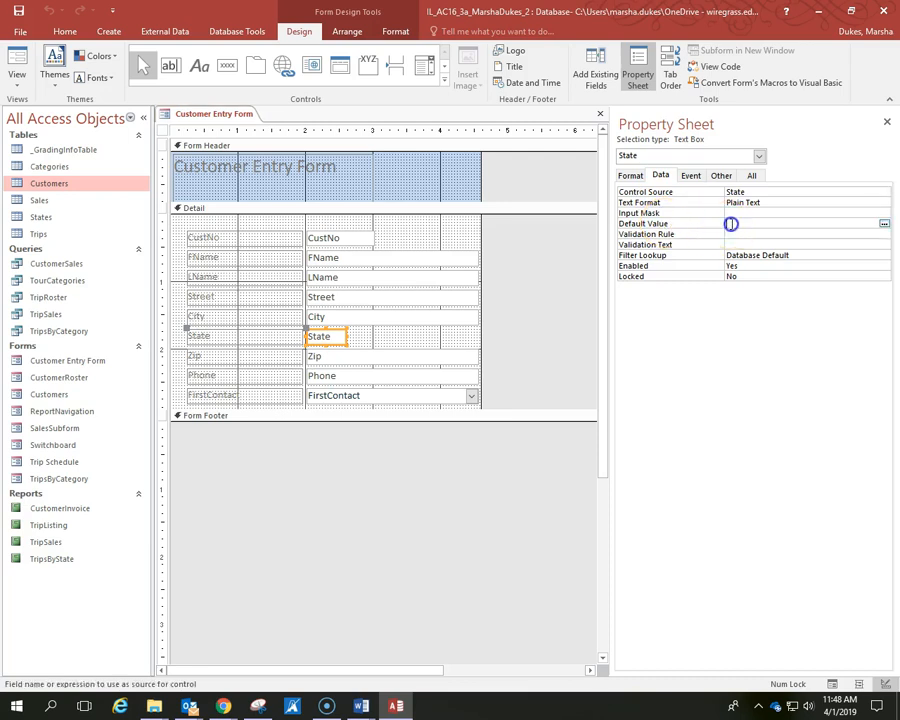
{"action": "type", "text": "CO"}
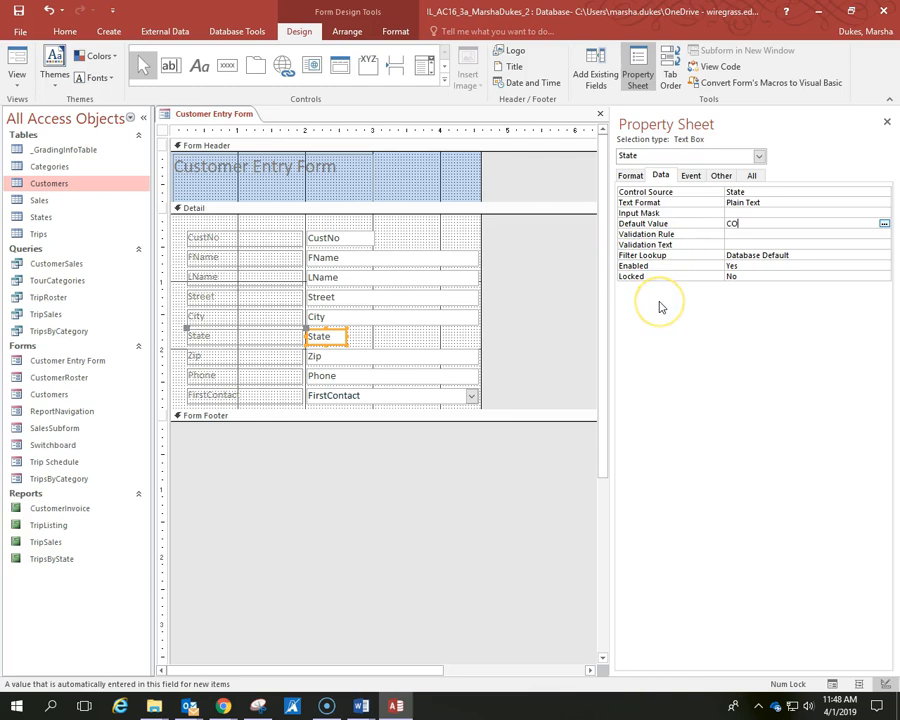
Step: Switch the Customer Entry Form to Form View and go to the CustNo field of the first record
{"action": "left_click", "coordinate": [17, 84]}
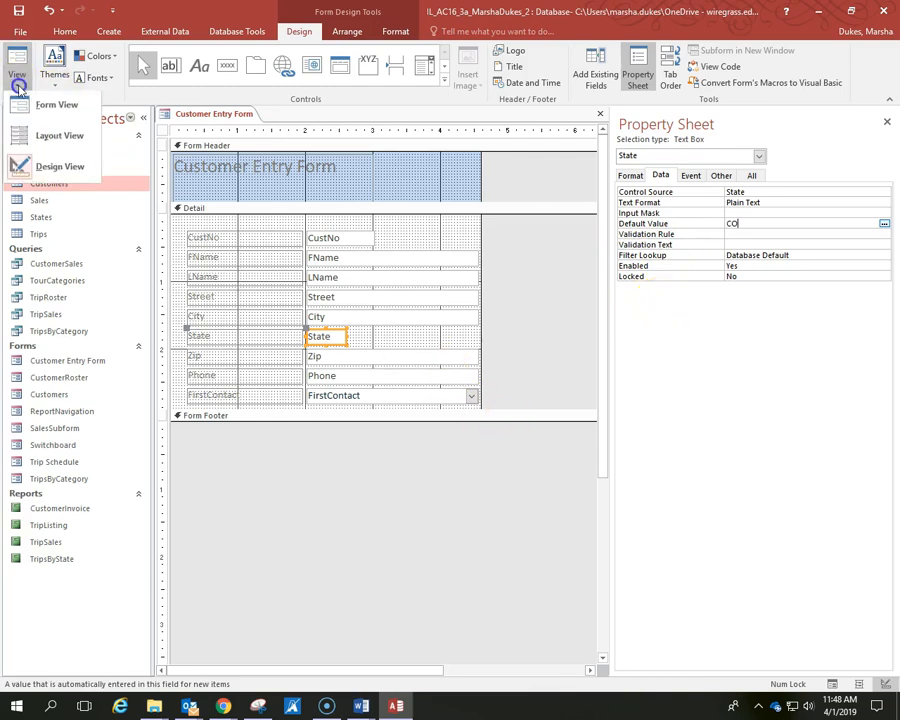
{"action": "left_click", "coordinate": [22, 104]}
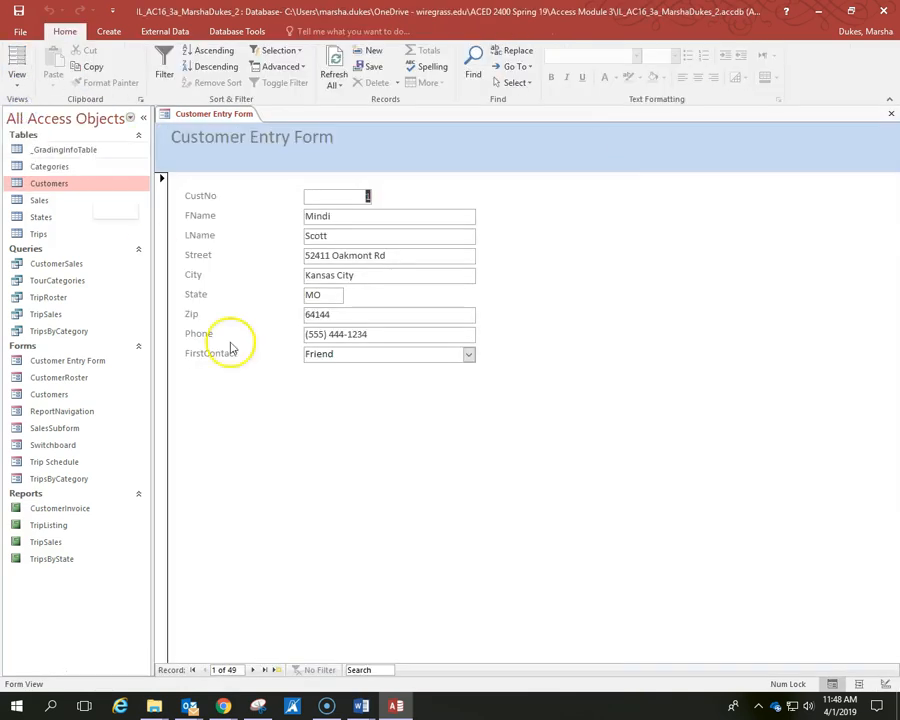
{"action": "left_click", "coordinate": [369, 467]}
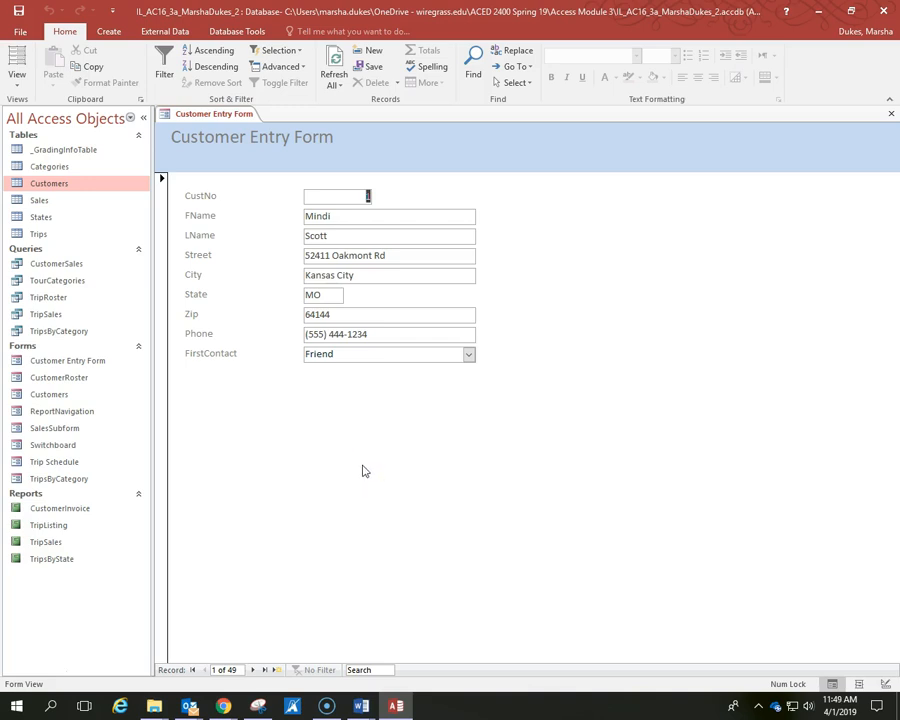
{"action": "left_click", "coordinate": [352, 200]}
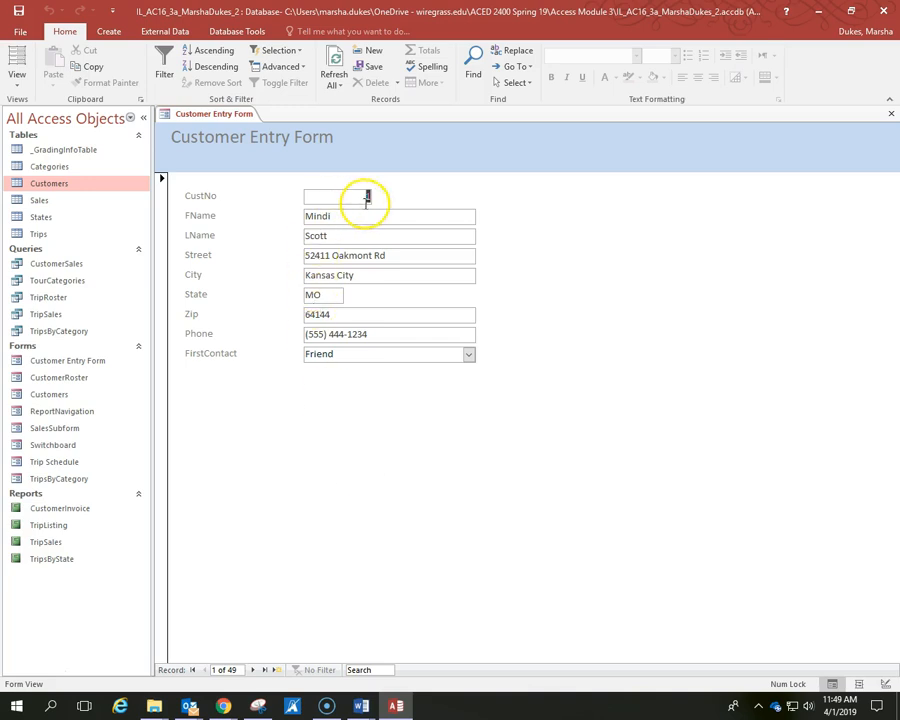
Step: Go to the fourth customer record in the Customer Entry Form and replace its phone number, keeping the area code
{"action": "left_click", "coordinate": [253, 670]}
{"action": "left_click", "coordinate": [253, 670]}
{"action": "left_click", "coordinate": [253, 670]}
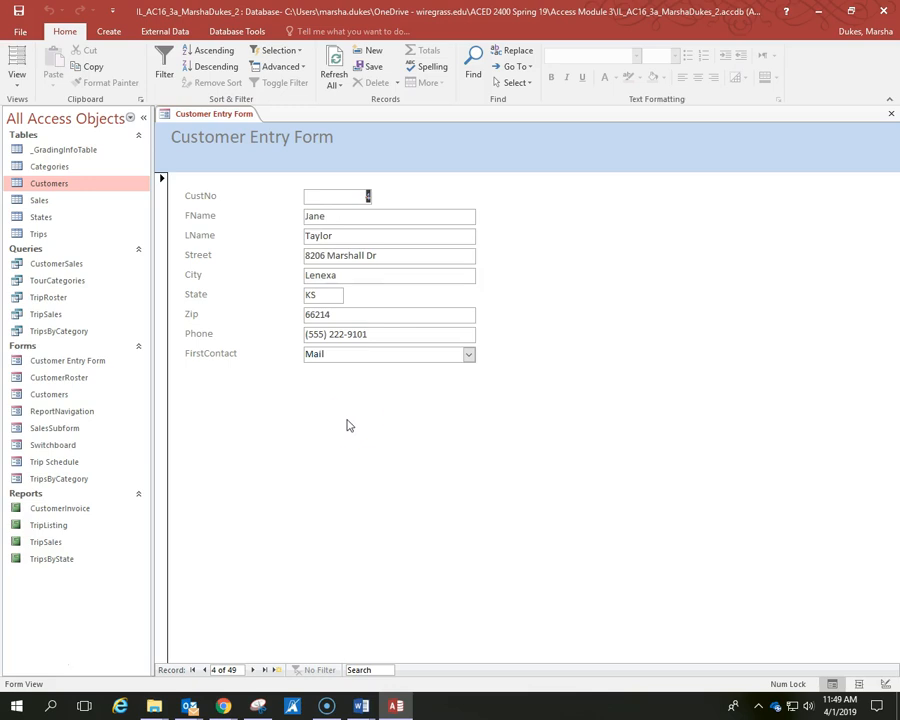
{"action": "left_click", "coordinate": [373, 336]}
{"action": "key", "text": "BackSpace"}
{"action": "key", "text": "BackSpace"}
{"action": "key", "text": "BackSpace"}
{"action": "key", "text": "BackSpace"}
{"action": "key", "text": "BackSpace"}
{"action": "key", "text": "BackSpace"}
{"action": "key", "text": "BackSpace"}
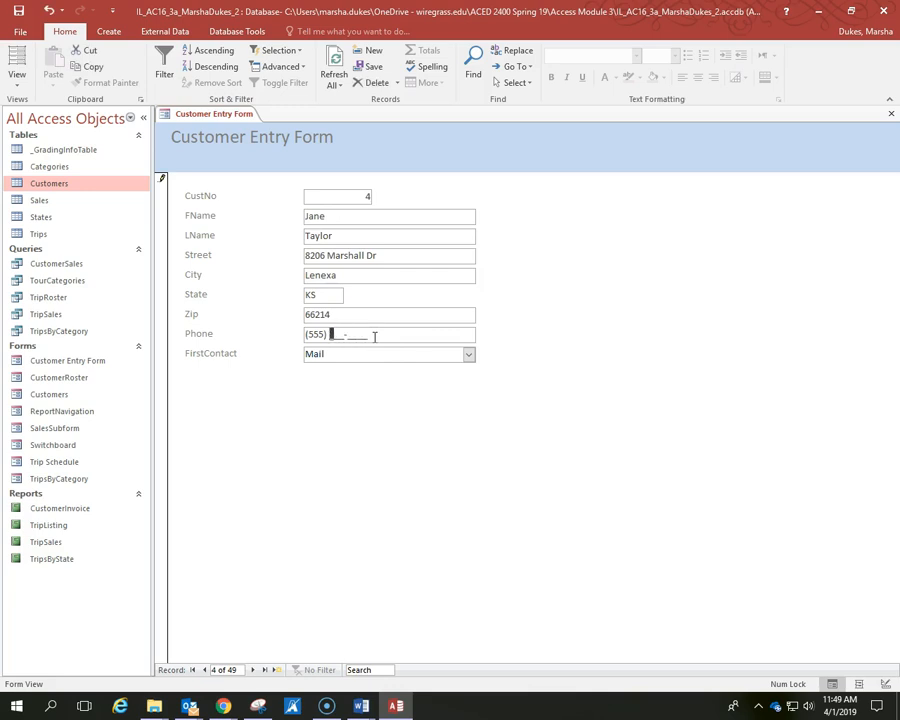
{"action": "type", "text": "111-7878"}
{"action": "left_click", "coordinate": [317, 402]}
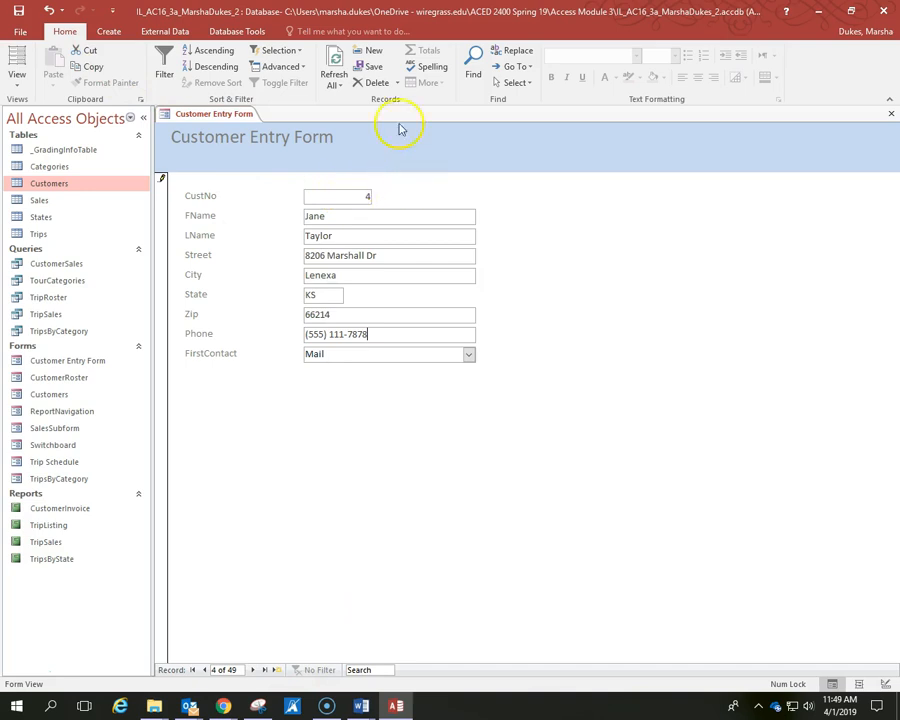
Step: Add a new record to the Customer Entry Form and enter the customer's first and last name
{"action": "left_click", "coordinate": [374, 52]}
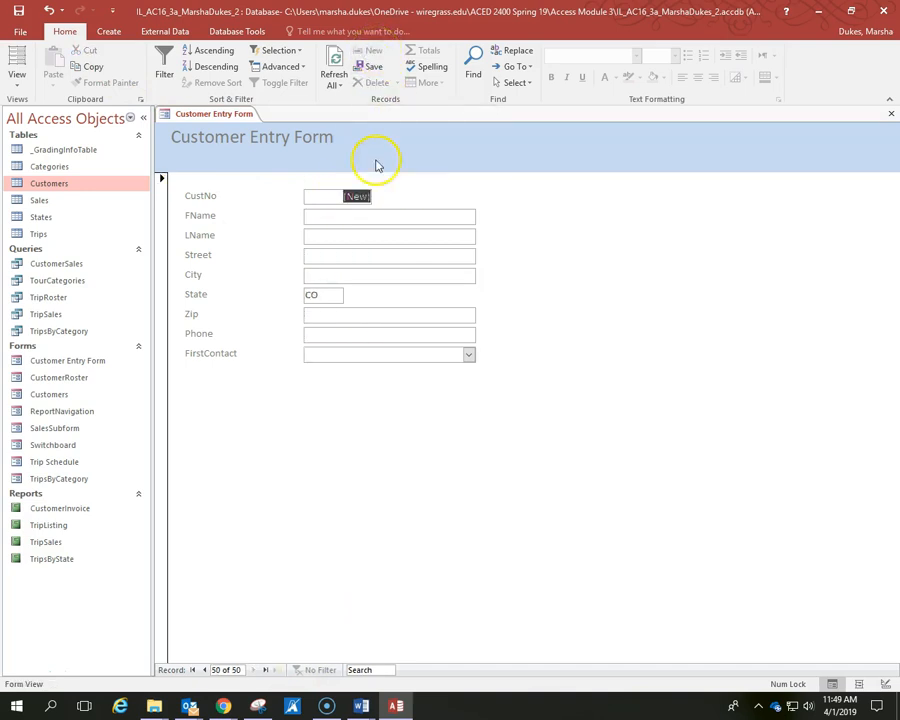
{"action": "left_click", "coordinate": [352, 214]}
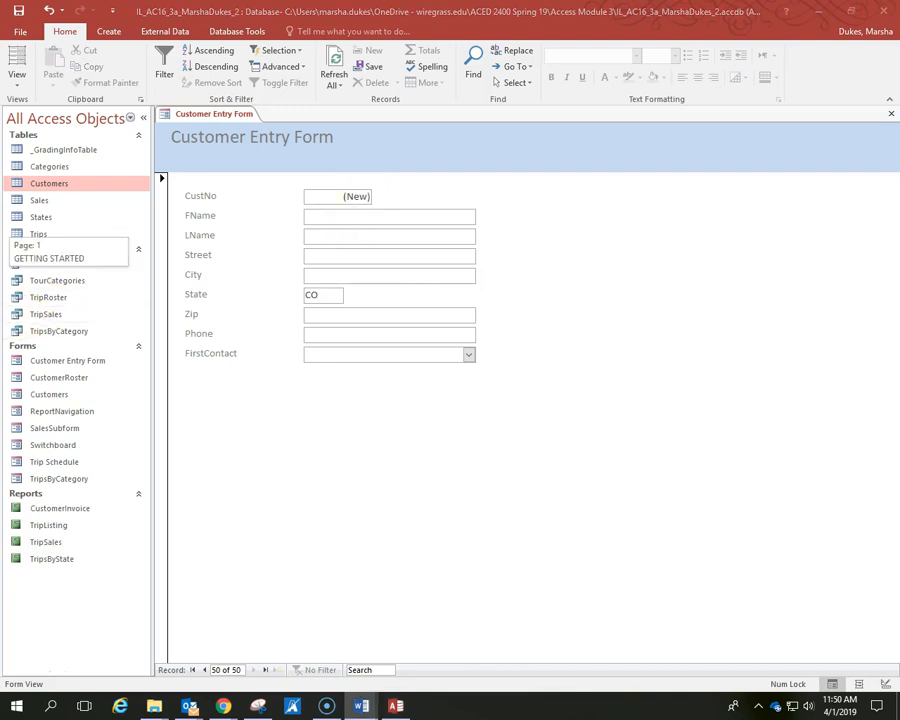
{"action": "left_click", "coordinate": [331, 217]}
{"action": "type", "text": "John"}
{"action": "type", "text": "Rawlings"}
{"action": "key", "text": "Tab"}
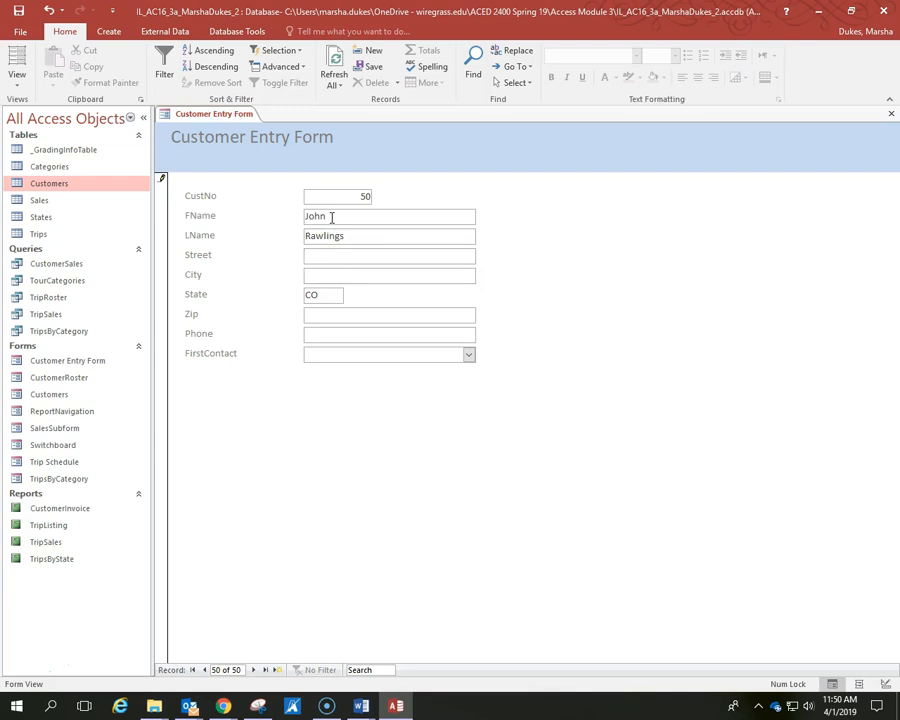
Step: Fill in the new customer's street address, city and zip code, leaving the default State value
{"action": "type", "text": "525 Kaufmann Way"}
{"action": "key", "text": "Tab"}
{"action": "type", "text": "Bould"}
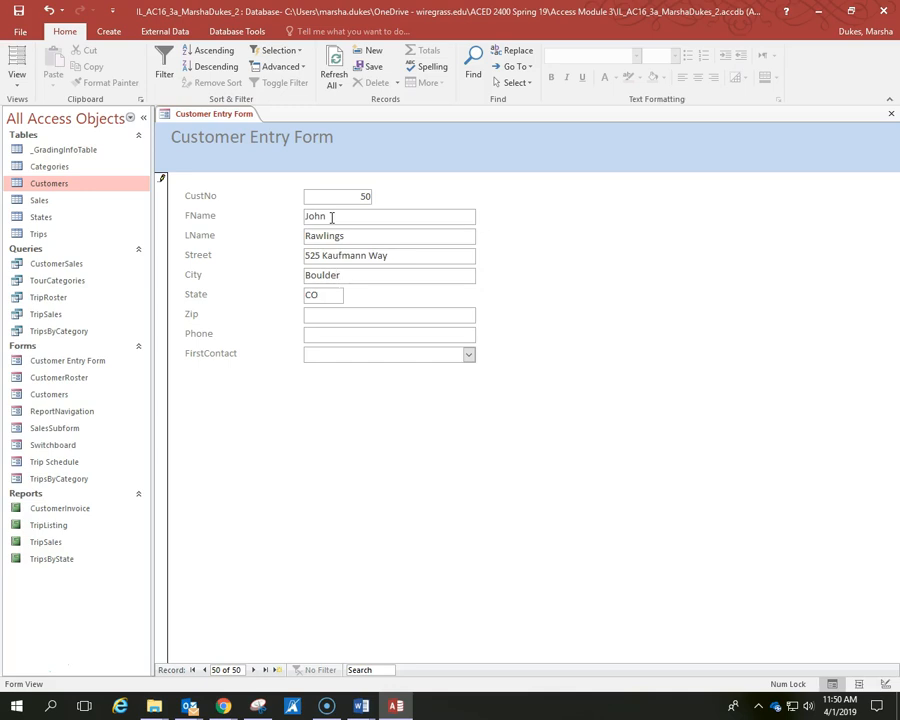
{"action": "left_click", "coordinate": [316, 295]}
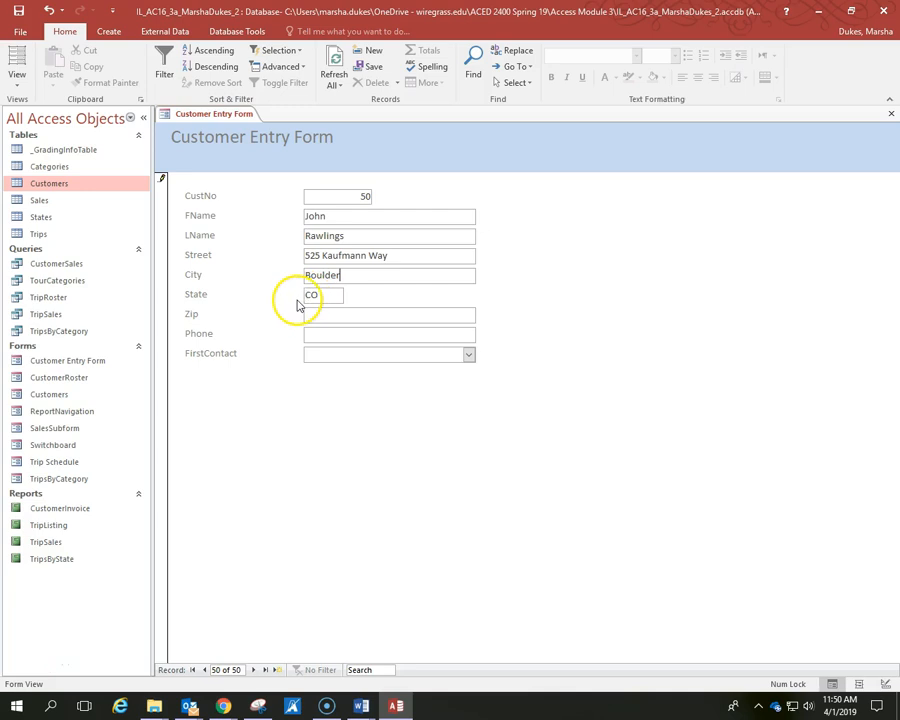
{"action": "left_click", "coordinate": [312, 314]}
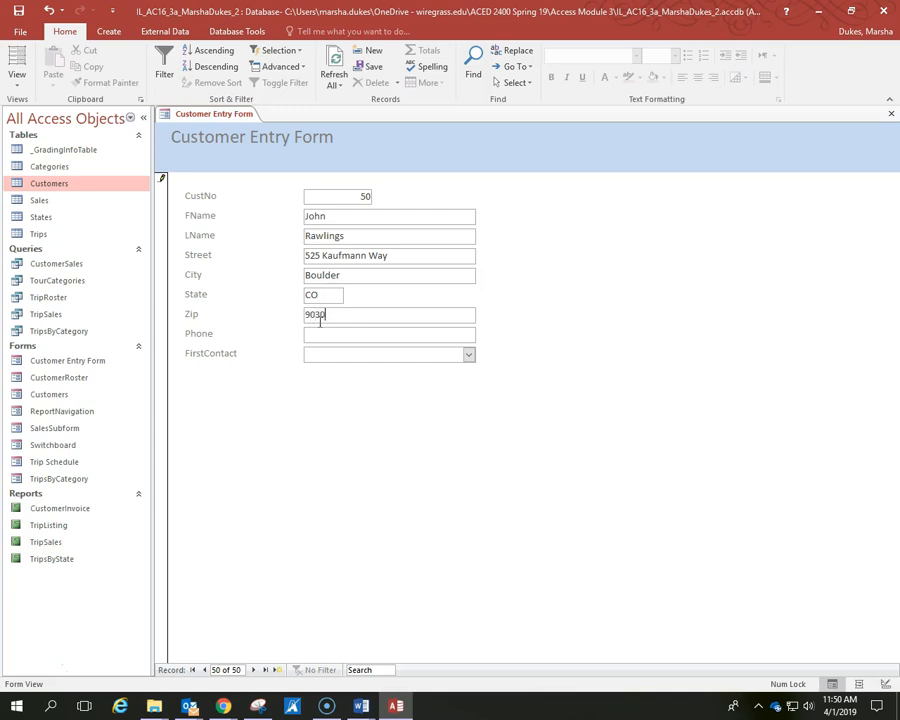
{"action": "key", "text": "BackSpace"}
{"action": "key", "text": "BackSpace"}
{"action": "key", "text": "BackSpace"}
{"action": "key", "text": "Tab"}
Step: Enter the new customer's phone number and choose Friend as the FirstContact value
{"action": "type", "text": "555) "}
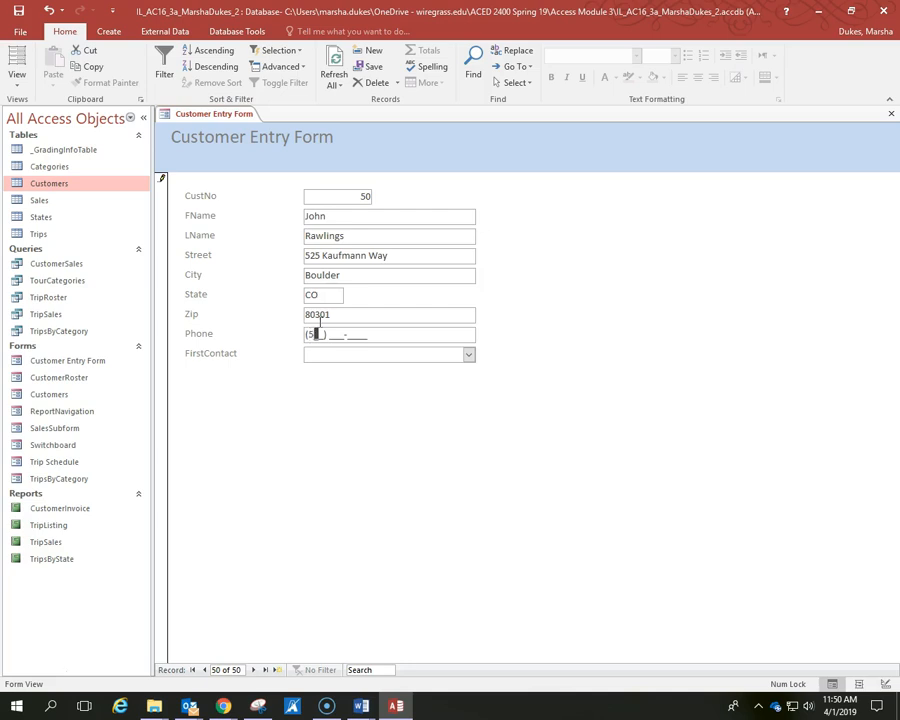
{"action": "type", "text": "444-3232"}
{"action": "key", "text": "Tab"}
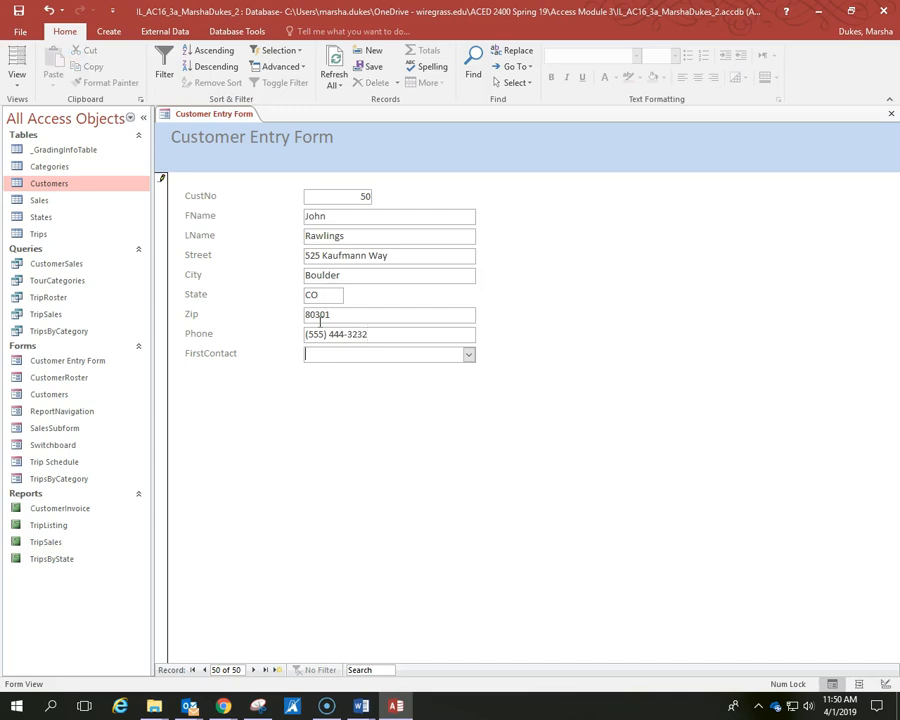
{"action": "type", "text": "Friend"}
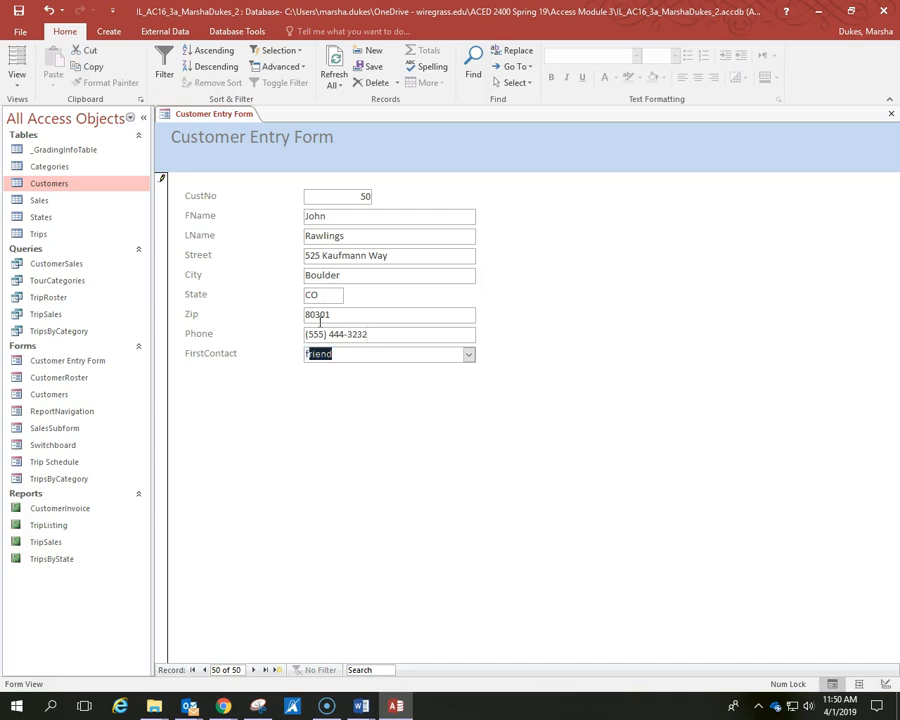
{"action": "left_click", "coordinate": [469, 355]}
{"action": "left_click", "coordinate": [458, 369]}
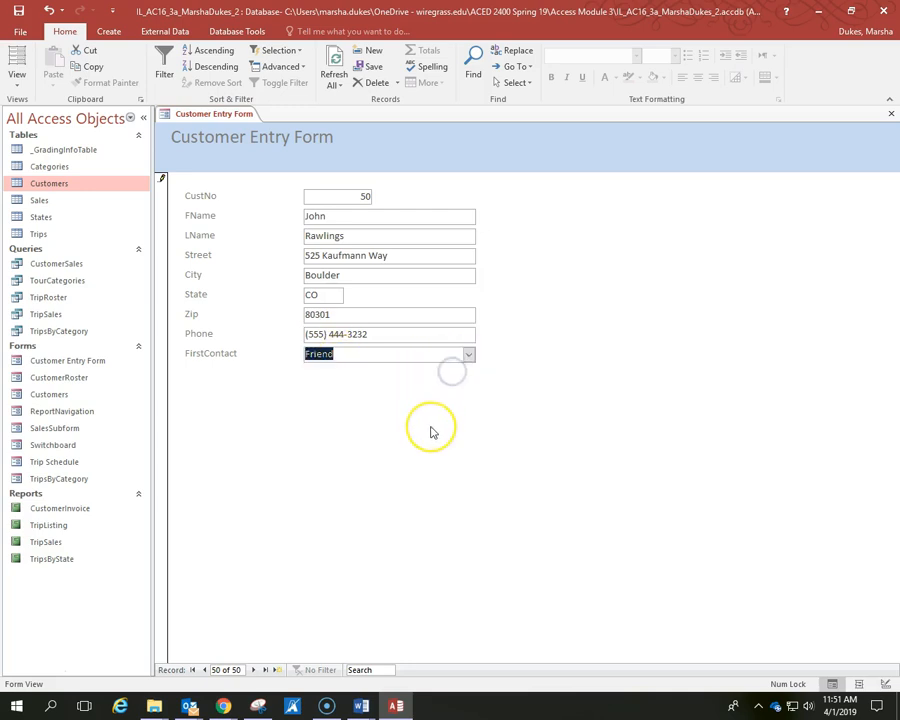
{"action": "key", "text": "alt+Tab"}
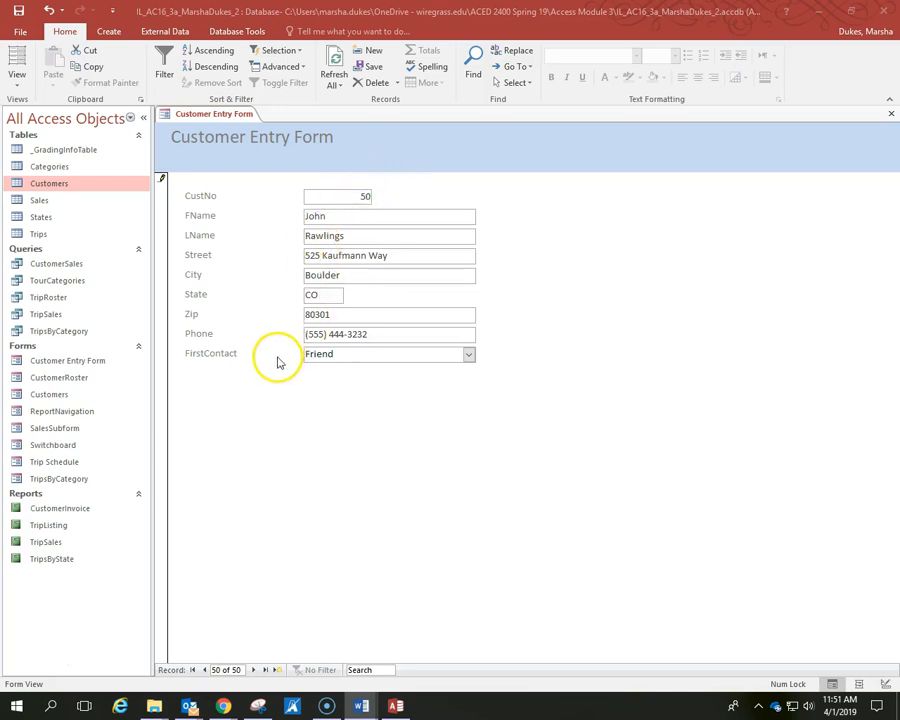
Step: Switch the Customer Entry Form to Layout View and format its title label as bold with the Automatic font color
{"action": "left_click", "coordinate": [17, 78]}
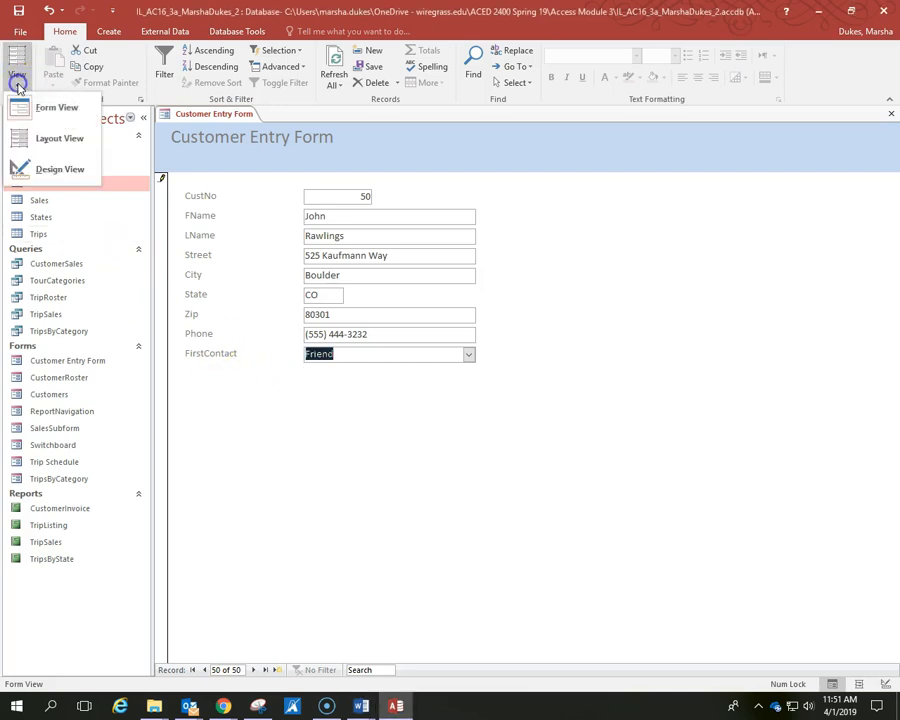
{"action": "left_click", "coordinate": [40, 148]}
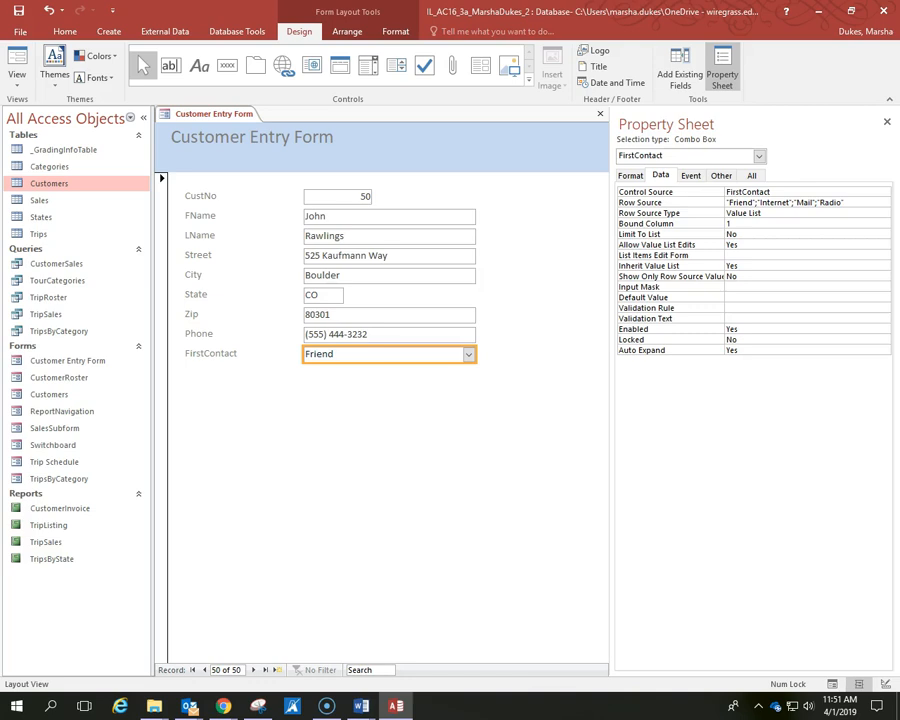
{"action": "left_click", "coordinate": [331, 144]}
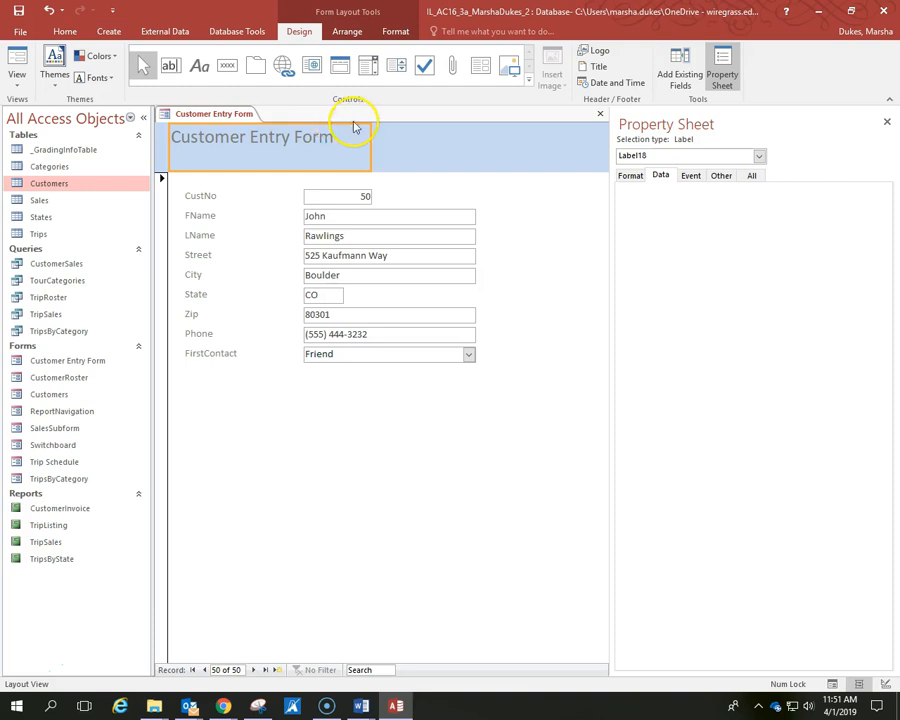
{"action": "left_click", "coordinate": [393, 32]}
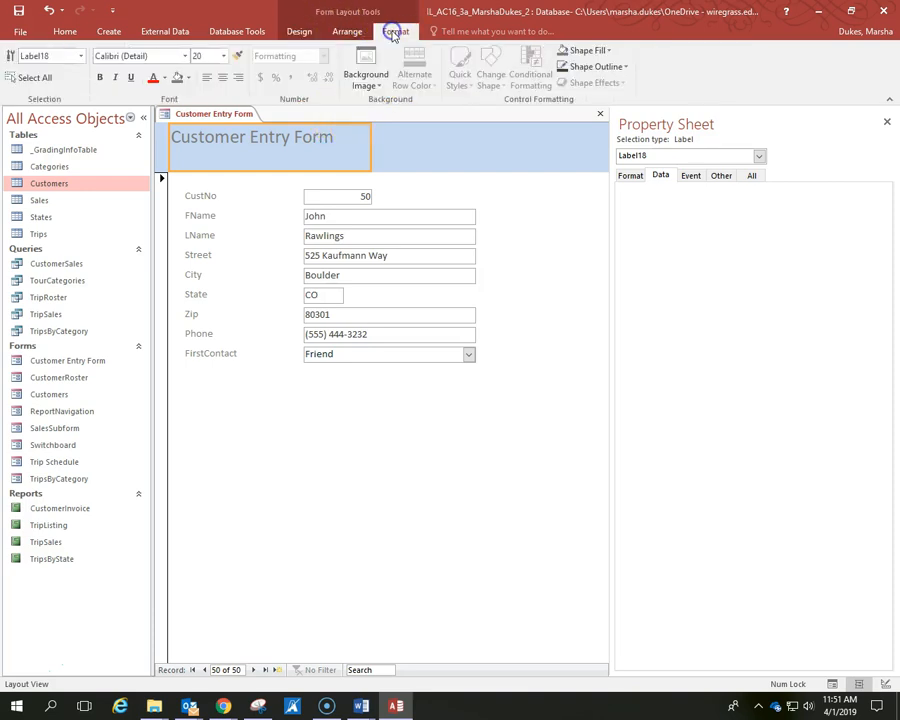
{"action": "left_click", "coordinate": [164, 78]}
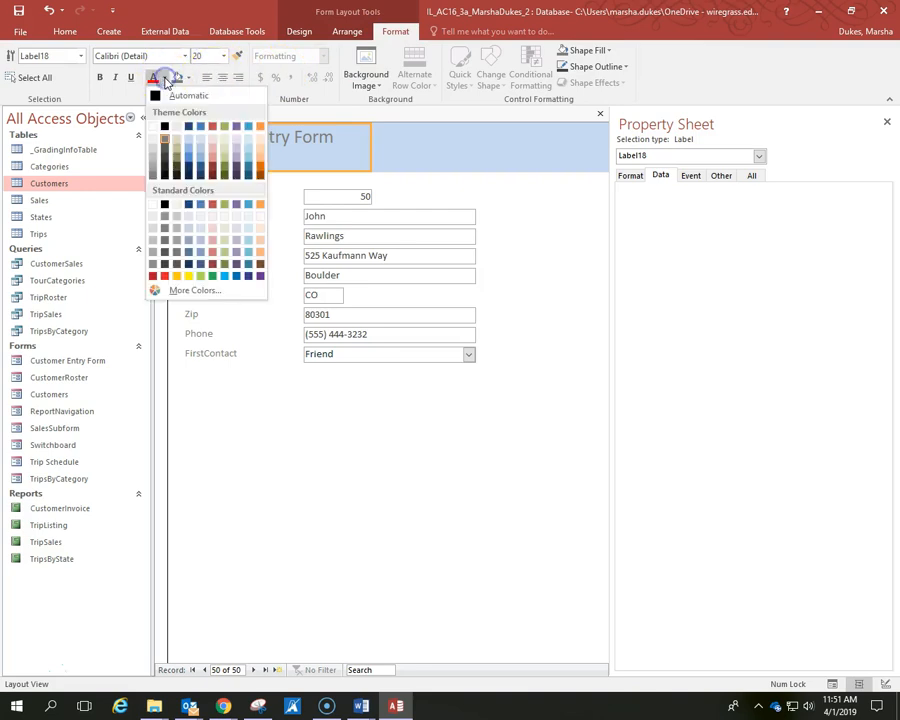
{"action": "left_click", "coordinate": [158, 97]}
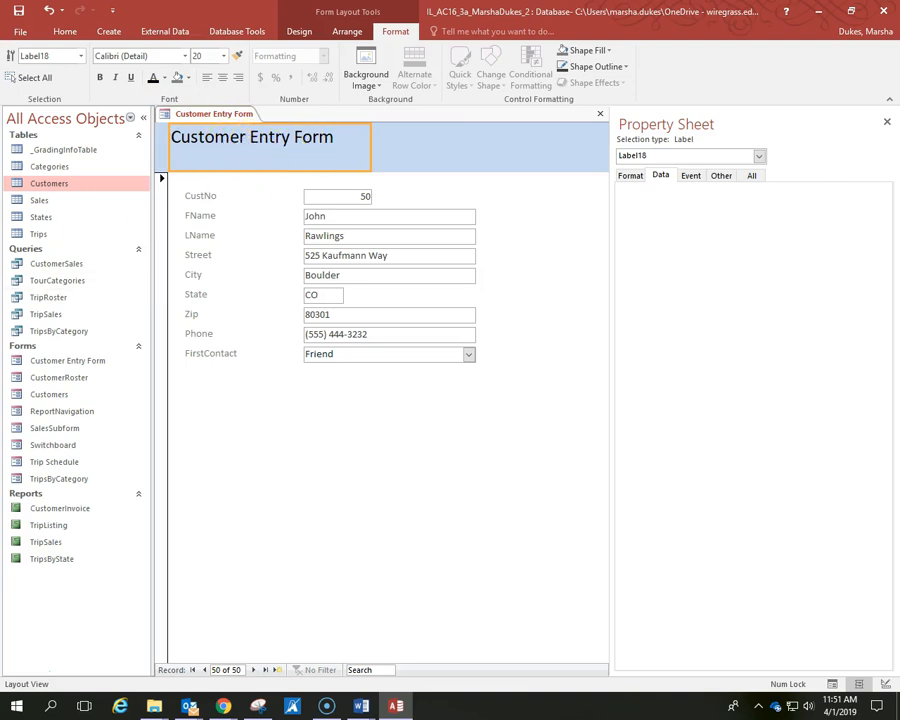
{"action": "left_click", "coordinate": [99, 78]}
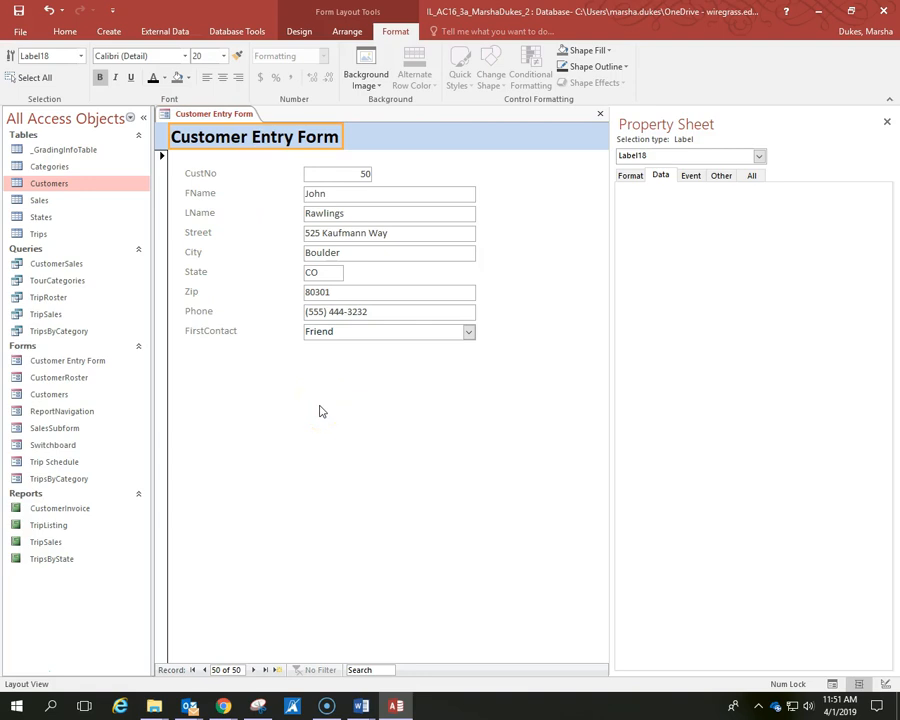
Step: Save the Customer Entry Form and close it
{"action": "left_click", "coordinate": [287, 405]}
{"action": "left_click", "coordinate": [308, 446]}
{"action": "left_click", "coordinate": [18, 13]}
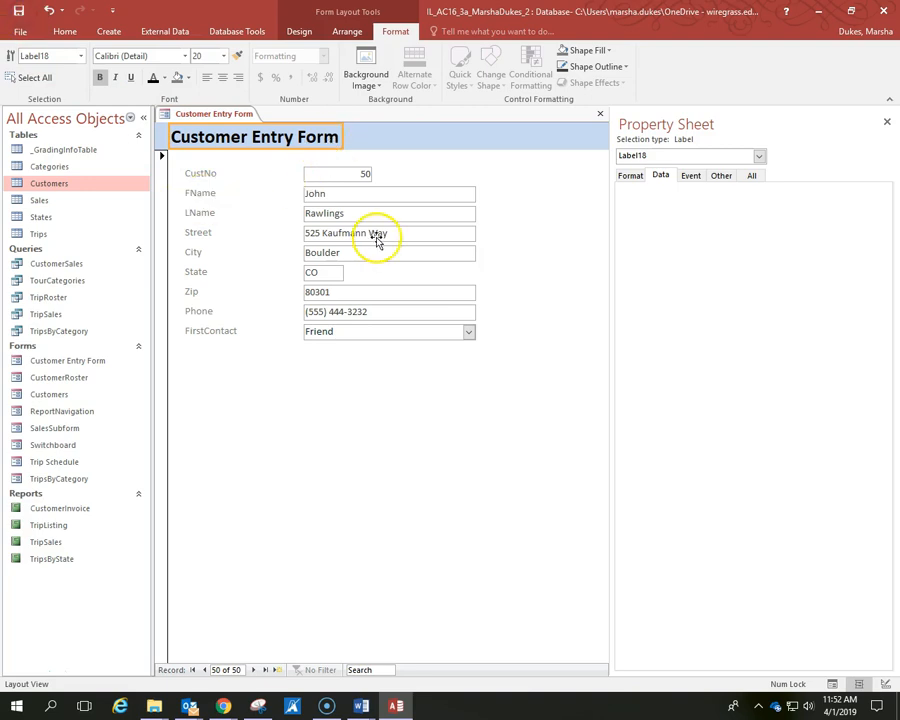
{"action": "left_click", "coordinate": [601, 119]}
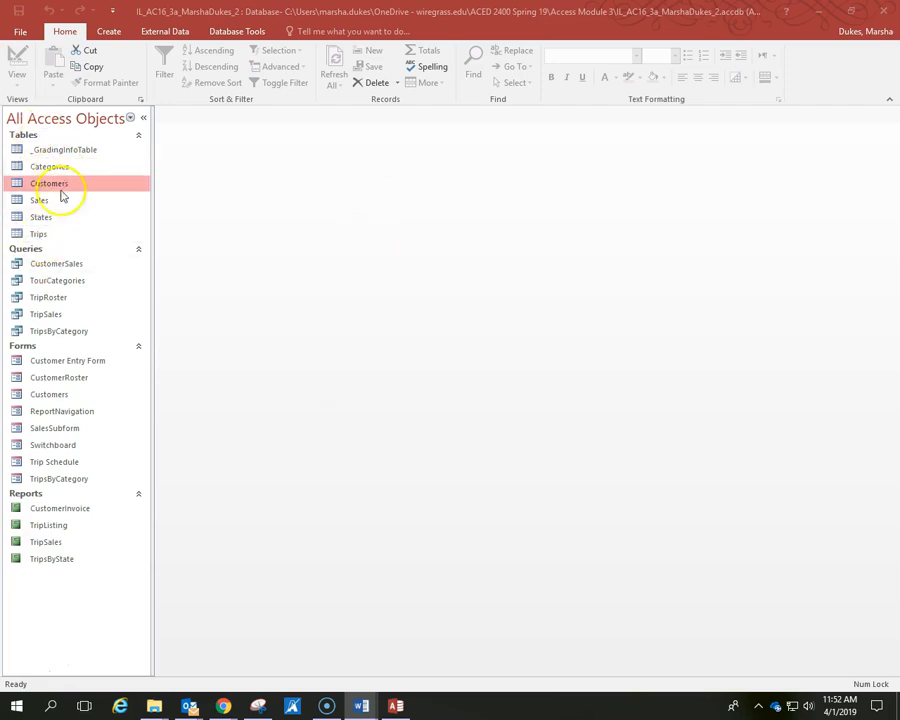
Step: Create a split form based on the Trips table
{"action": "left_click", "coordinate": [40, 234]}
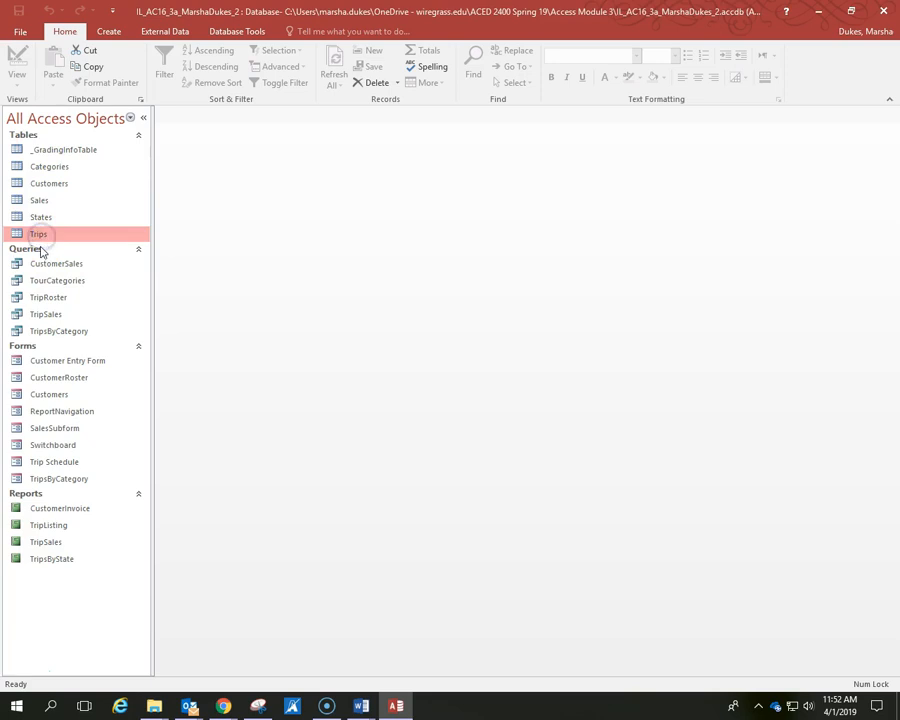
{"action": "left_click", "coordinate": [108, 31]}
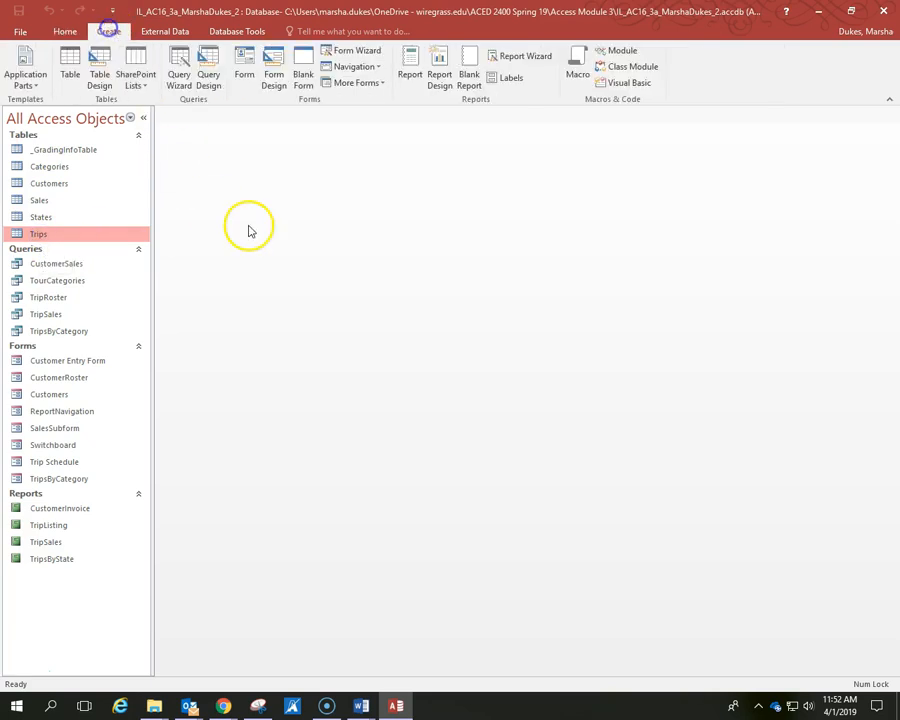
{"action": "left_click", "coordinate": [383, 86]}
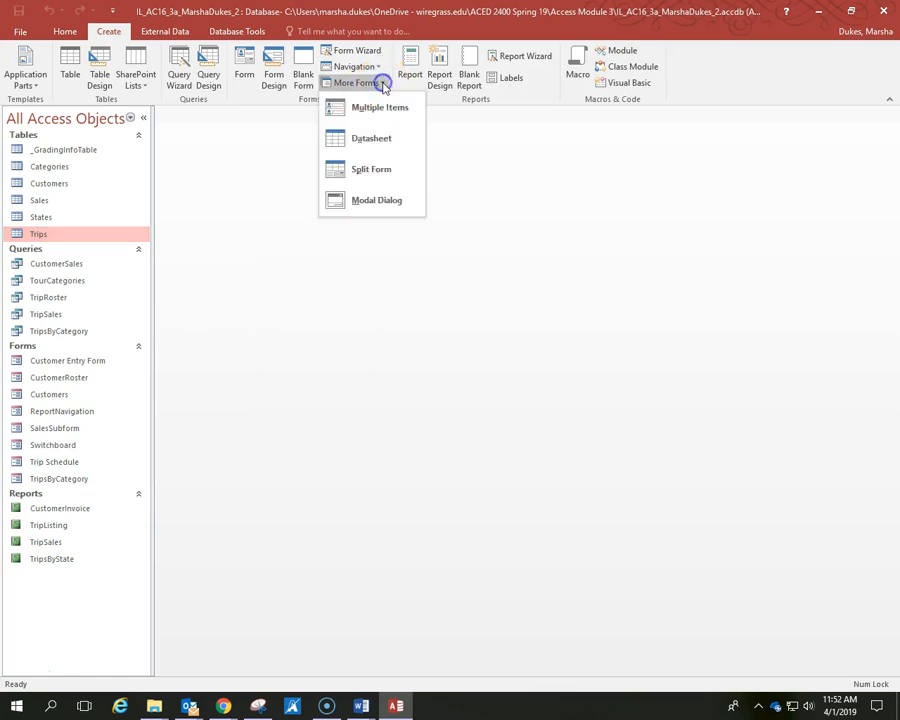
{"action": "left_click", "coordinate": [370, 170]}
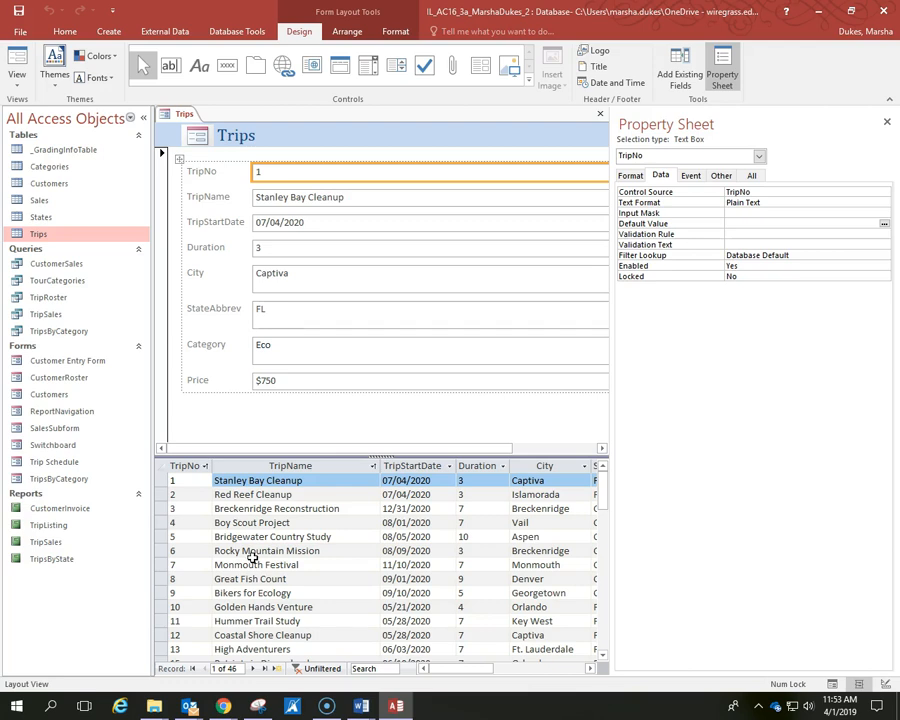
Step: Save the new split form as Trips Split Form
{"action": "left_click", "coordinate": [17, 12]}
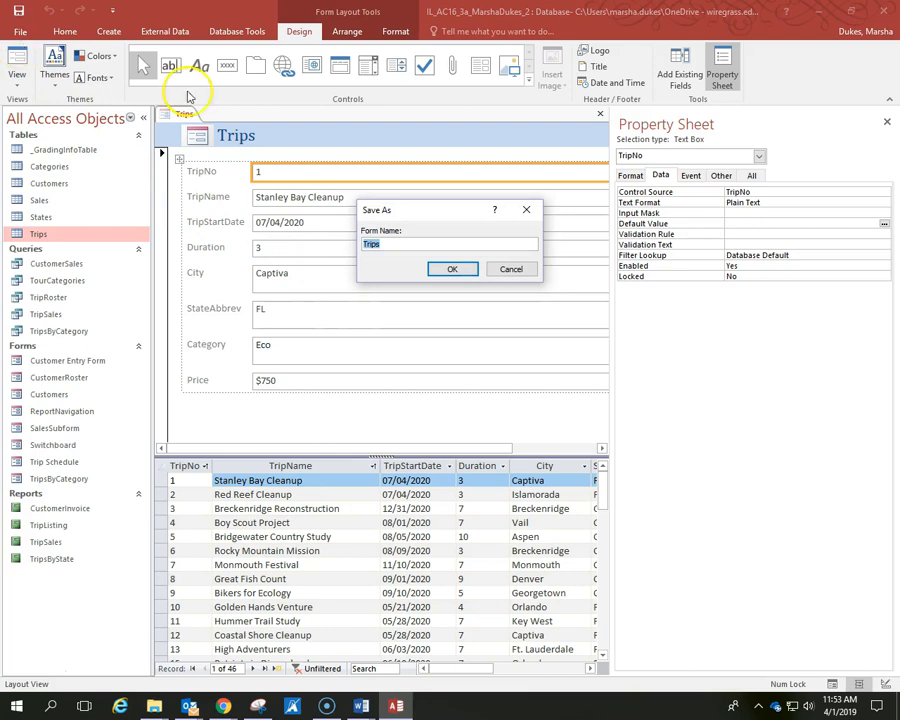
{"action": "left_click", "coordinate": [387, 243]}
{"action": "left_click", "coordinate": [454, 271]}
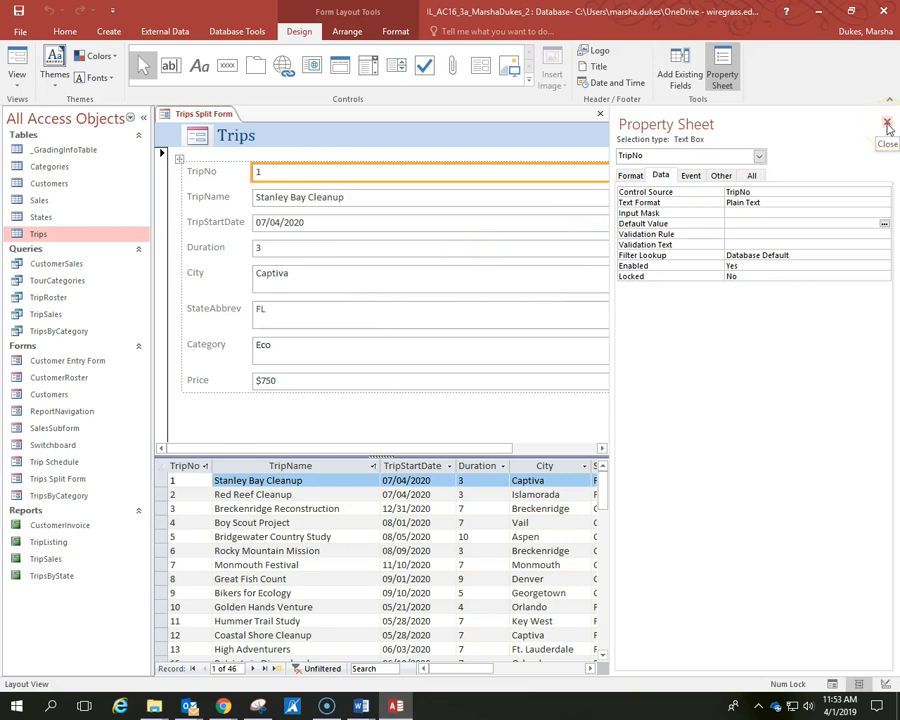
Step: Hide the property sheet and switch the Trips Split Form to Form View
{"action": "left_click", "coordinate": [721, 68]}
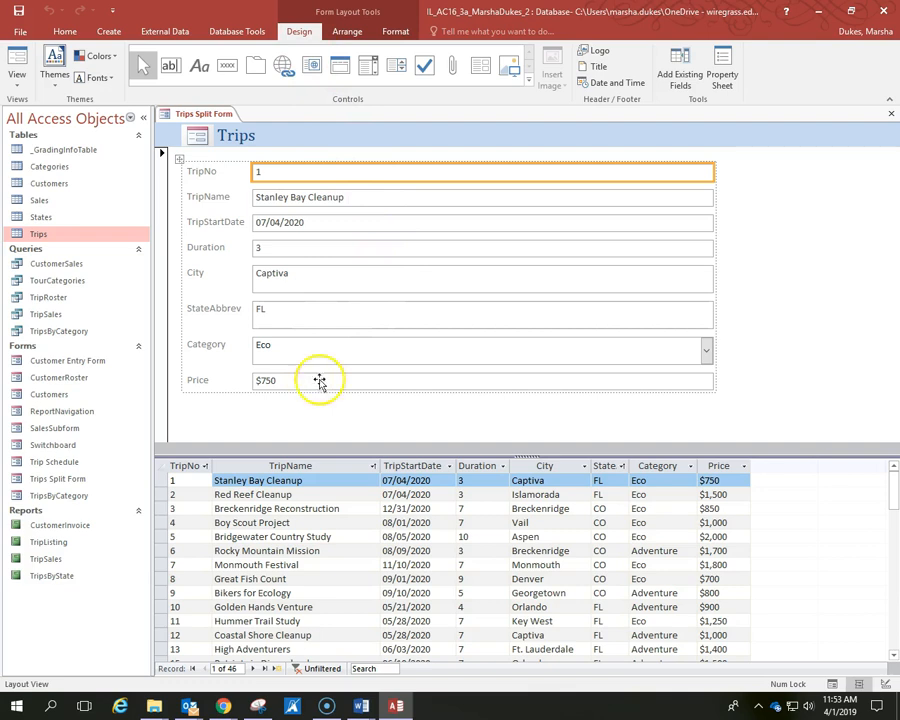
{"action": "left_click", "coordinate": [20, 58]}
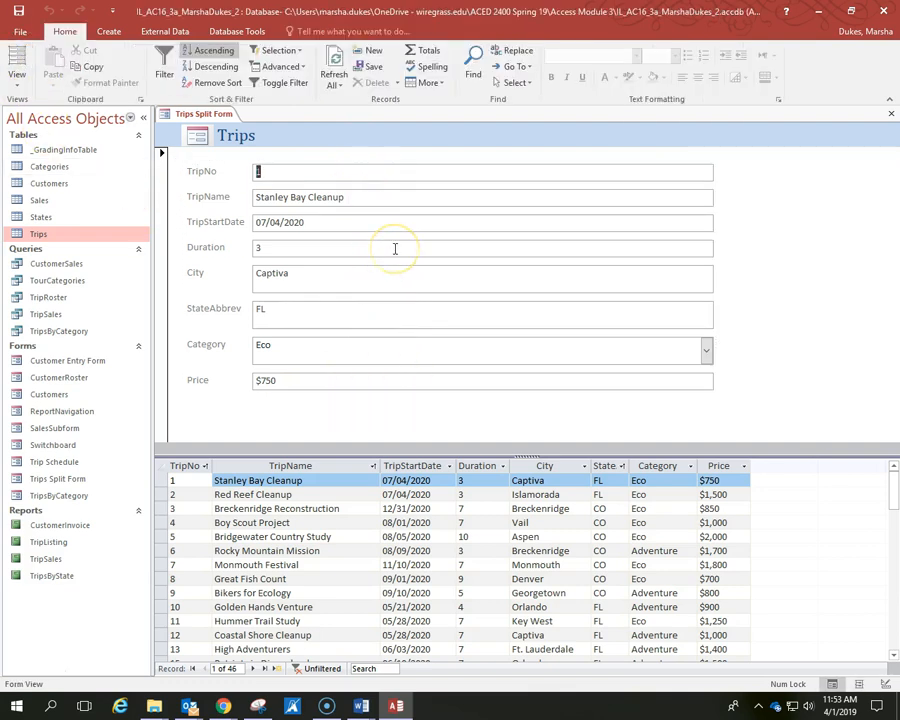
{"action": "left_click", "coordinate": [14, 84]}
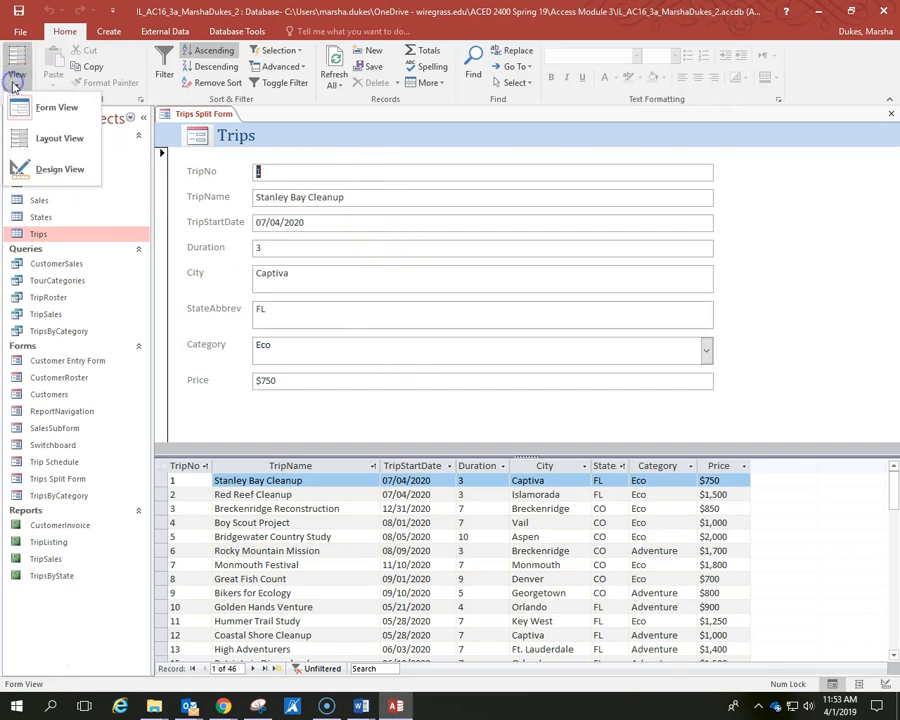
{"action": "left_click", "coordinate": [19, 109]}
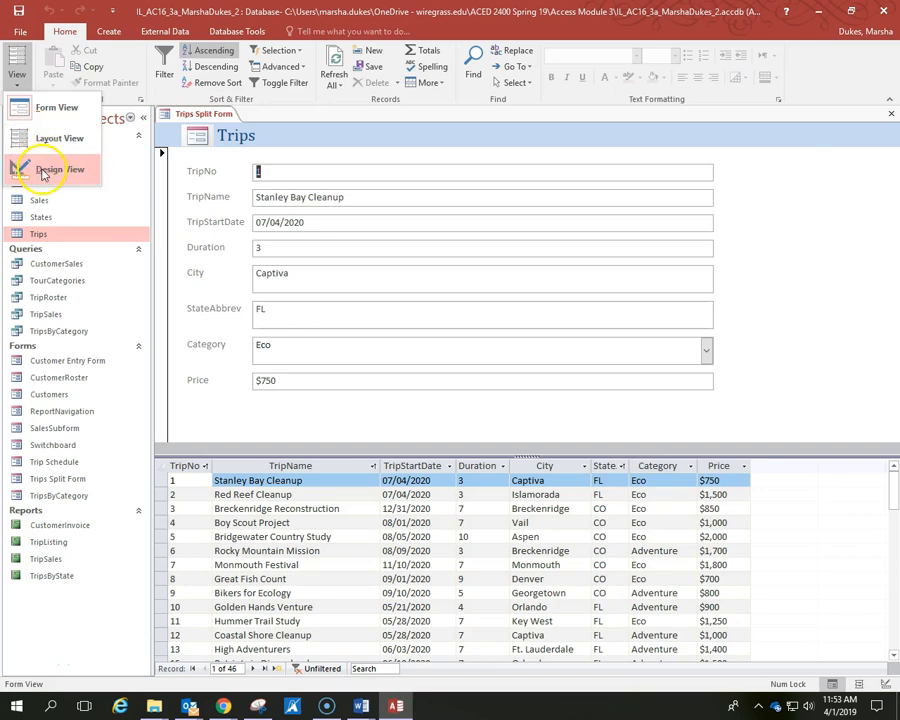
{"action": "left_click", "coordinate": [46, 108]}
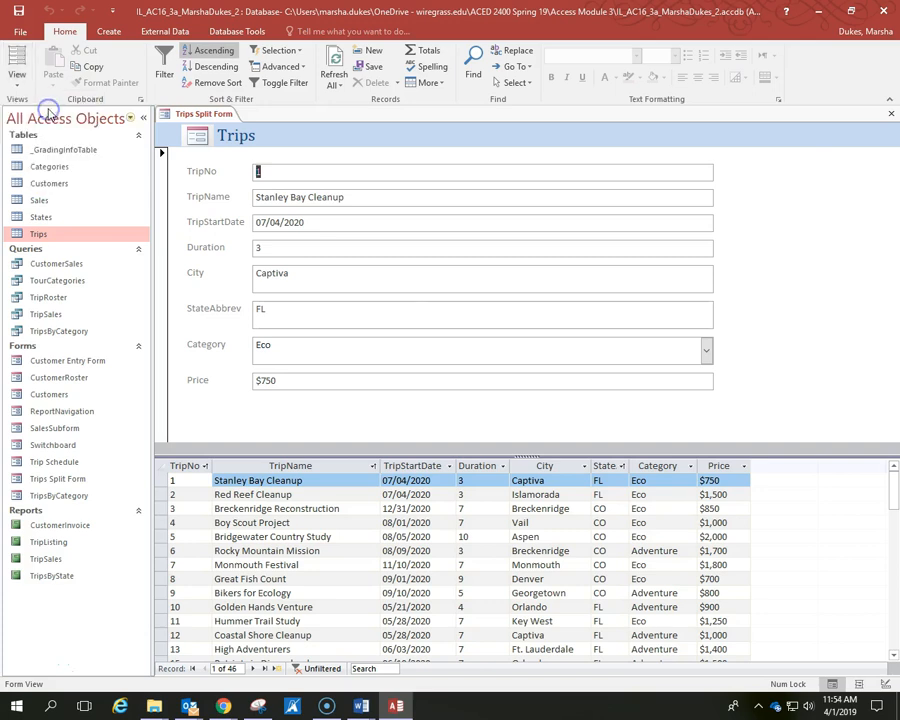
{"action": "left_click", "coordinate": [435, 305]}
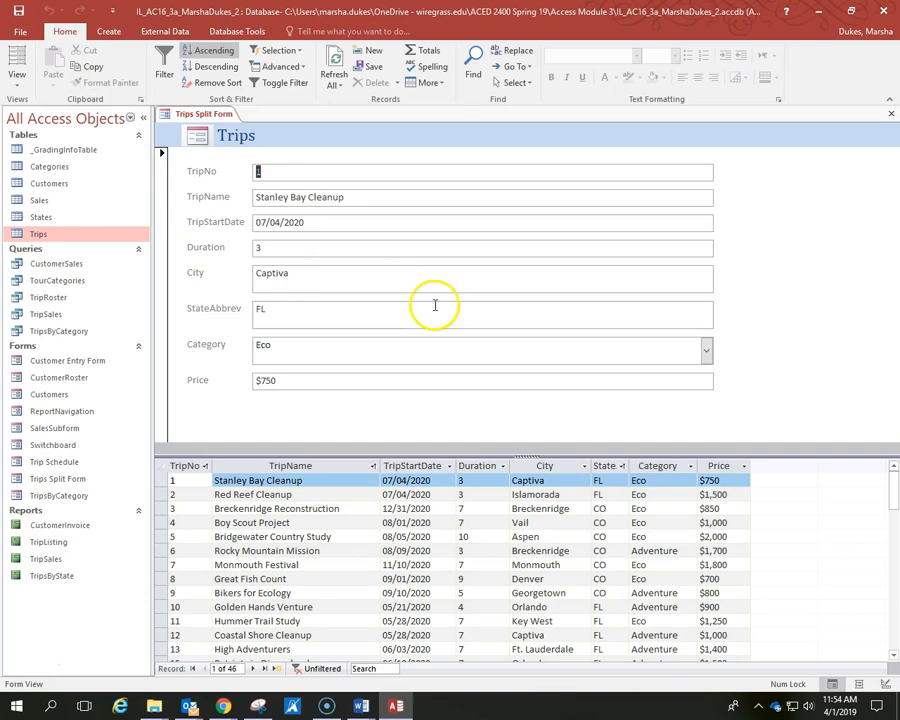
Step: Browse the trips forward and backward in the split form, comparing each record with its row in the datasheet
{"action": "left_click", "coordinate": [254, 668]}
{"action": "left_click", "coordinate": [254, 668]}
{"action": "left_click", "coordinate": [254, 668]}
{"action": "left_click", "coordinate": [254, 668]}
{"action": "left_click", "coordinate": [254, 668]}
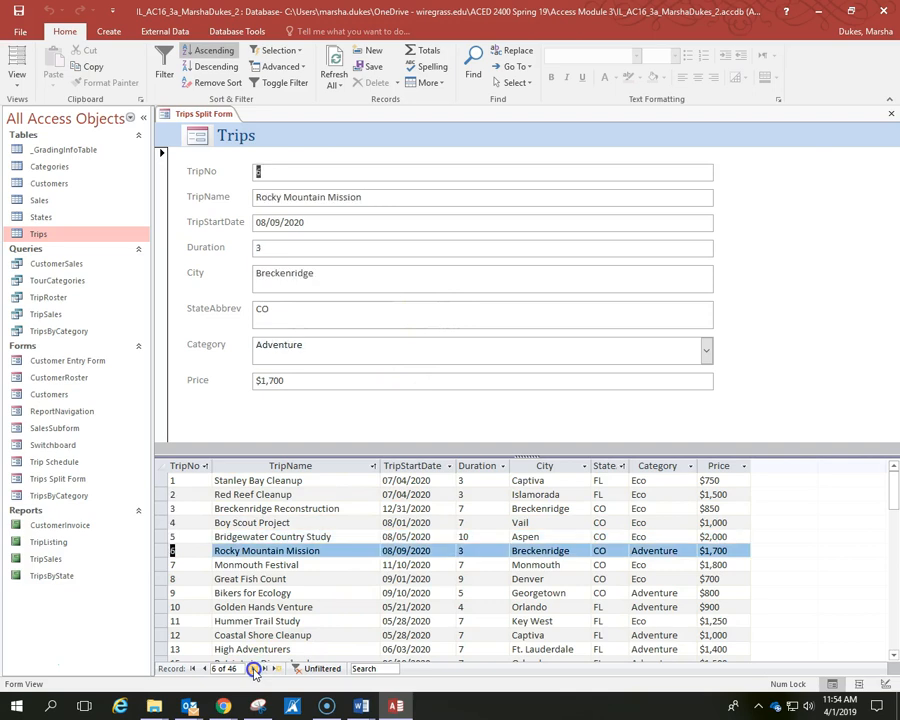
{"action": "left_click", "coordinate": [254, 668]}
{"action": "left_click", "coordinate": [254, 668]}
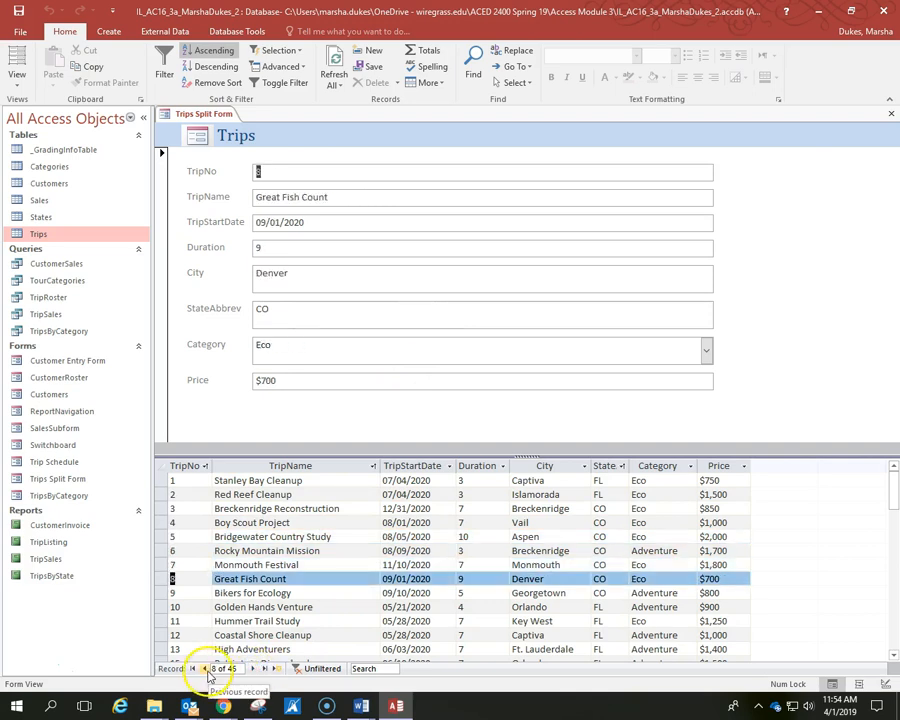
{"action": "left_click", "coordinate": [204, 668]}
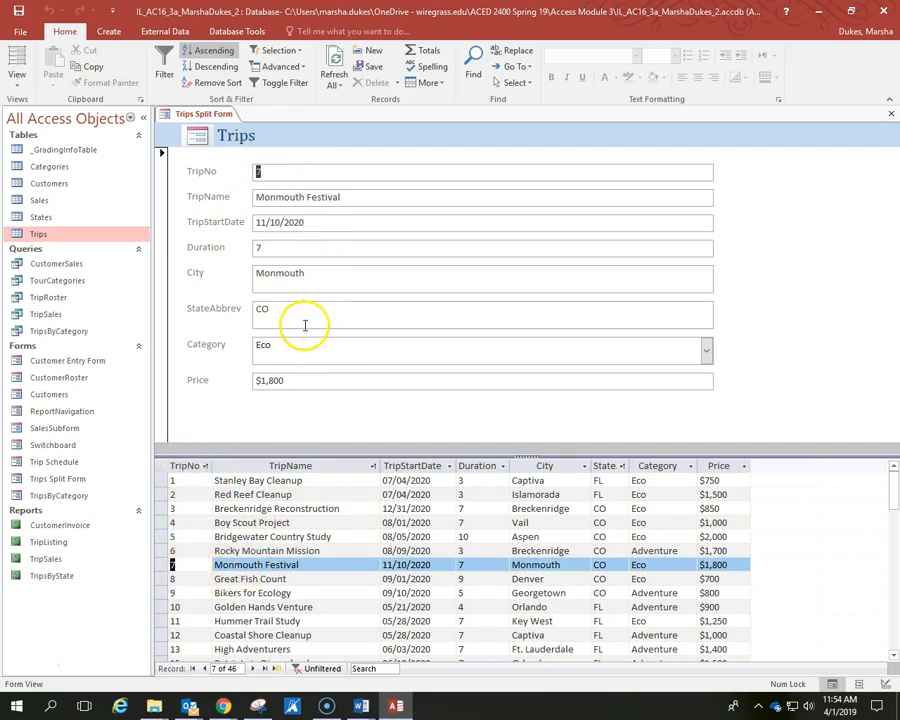
{"action": "left_click", "coordinate": [180, 479]}
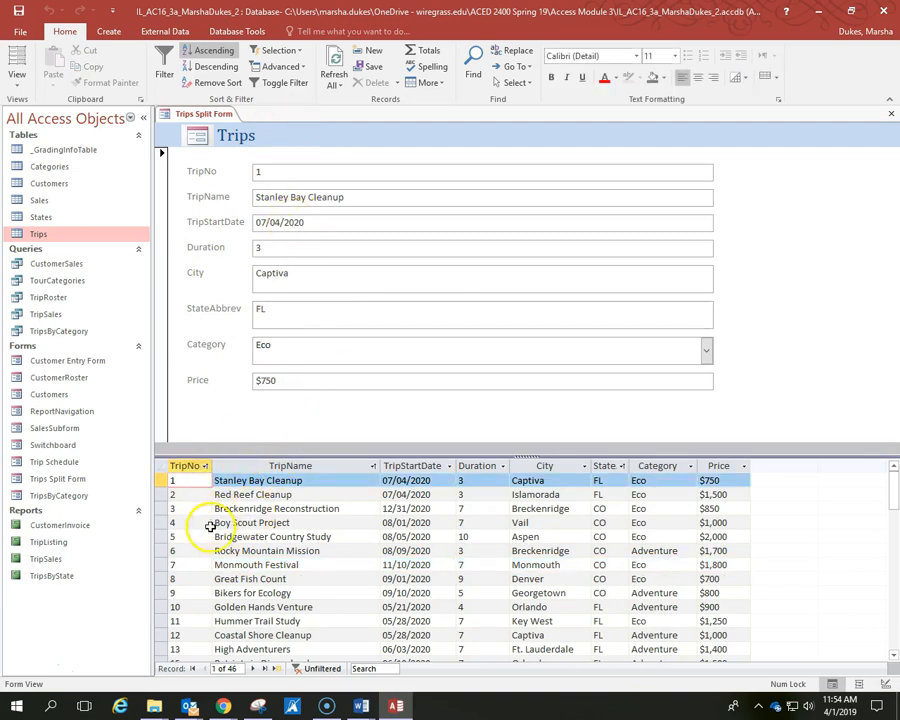
Step: Change the trip name of TripNo 7 to Aspen Development Project in the split form and close the form
{"action": "left_click", "coordinate": [204, 564]}
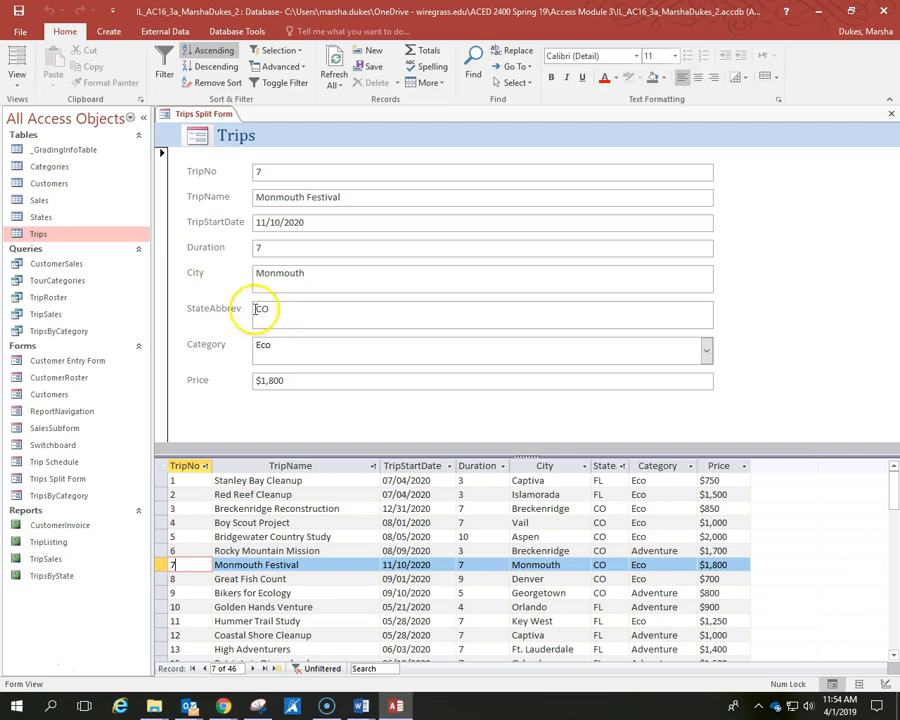
{"action": "left_click", "coordinate": [350, 194]}
{"action": "left_click_drag", "start_coordinate": [350, 196], "coordinate": [244, 196]}
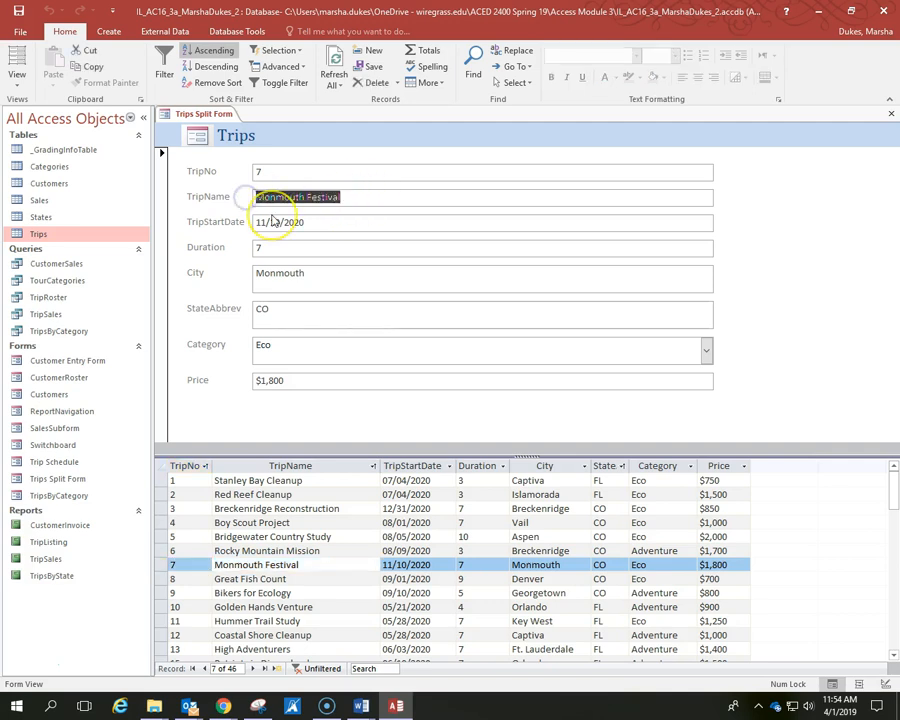
{"action": "type", "text": "Aspen Dev"}
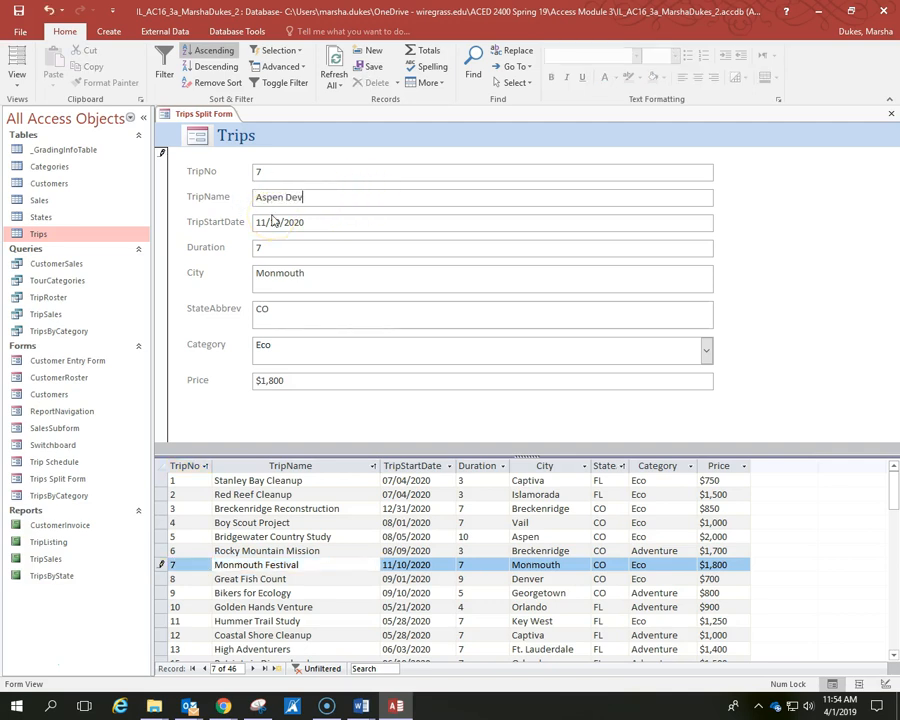
{"action": "type", "text": "elopment Project"}
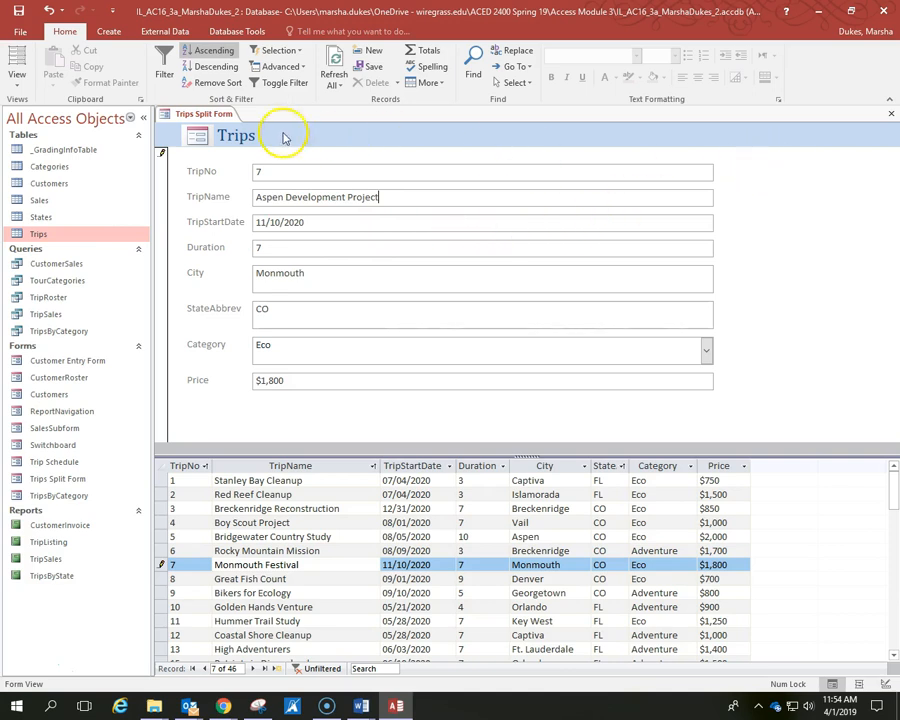
{"action": "right_click", "coordinate": [210, 115]}
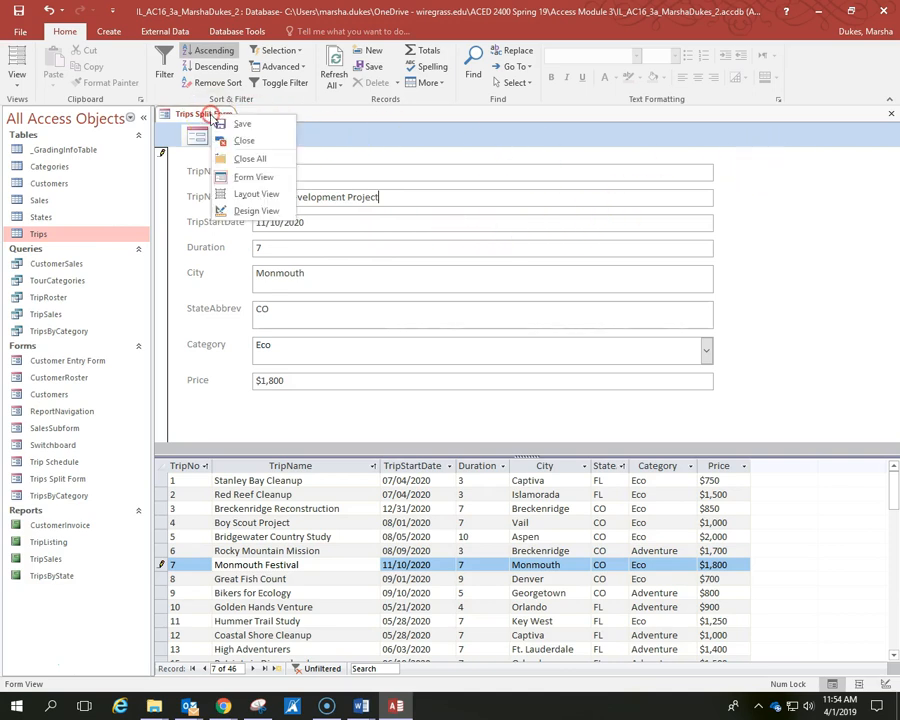
{"action": "left_click", "coordinate": [243, 142]}
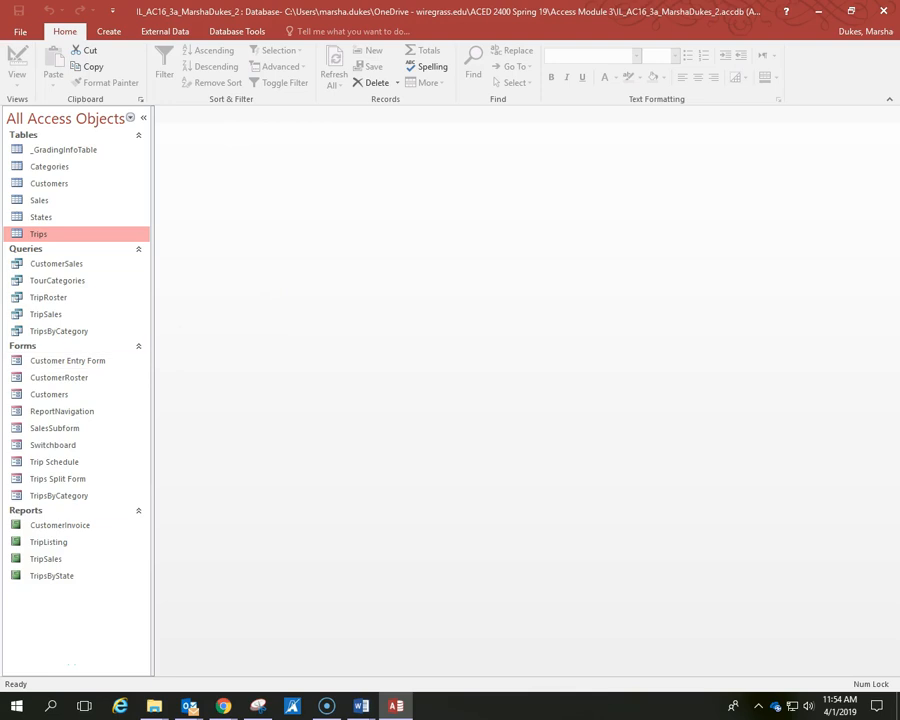
Step: Open the Trip Schedule form in Design View
{"action": "key", "text": "alt+Tab"}
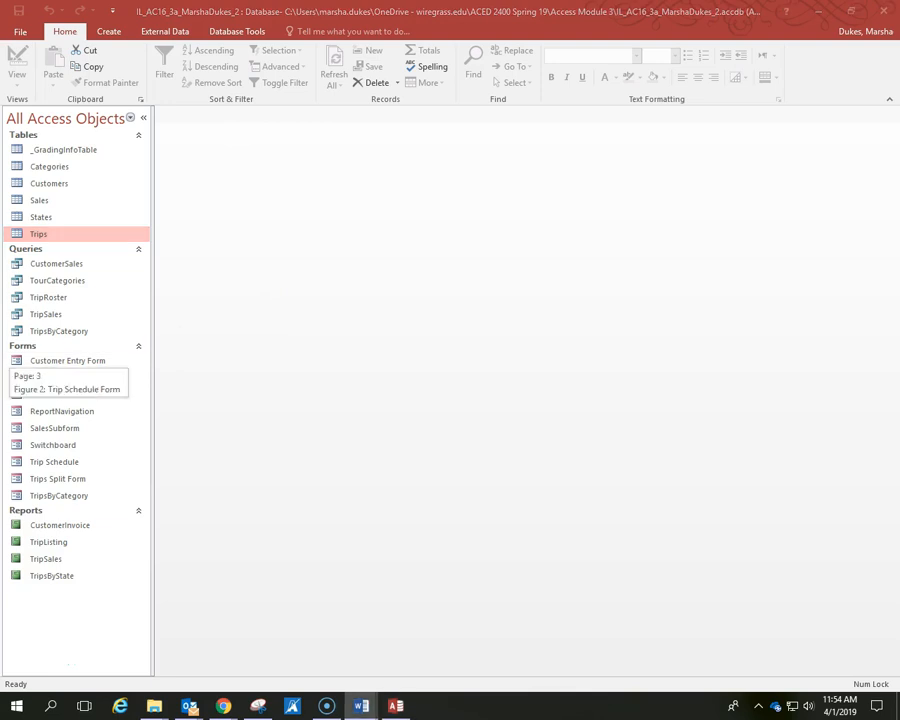
{"action": "left_click", "coordinate": [38, 670]}
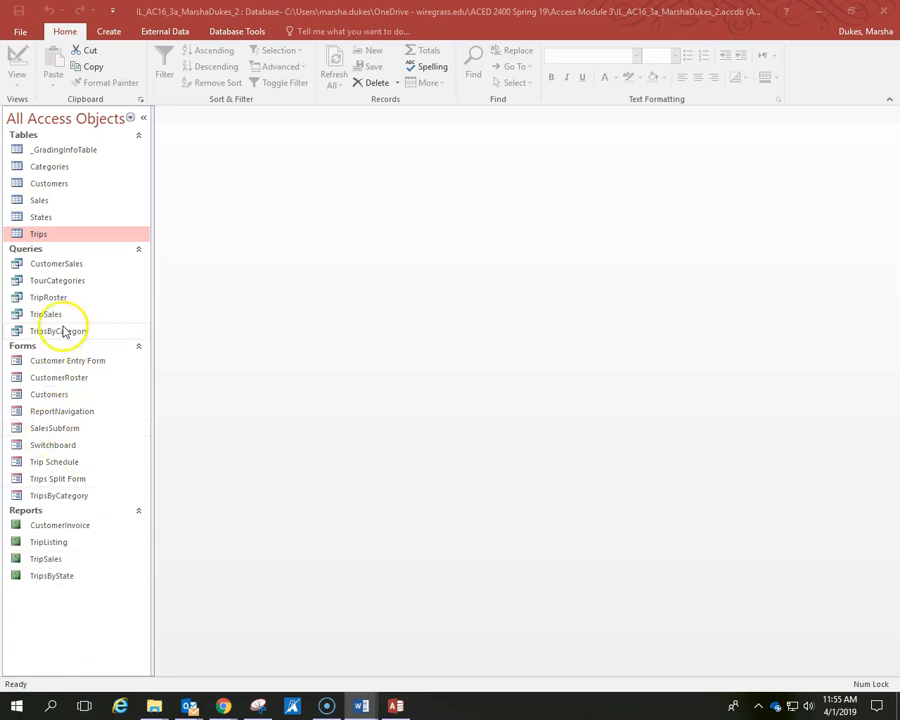
{"action": "right_click", "coordinate": [53, 463]}
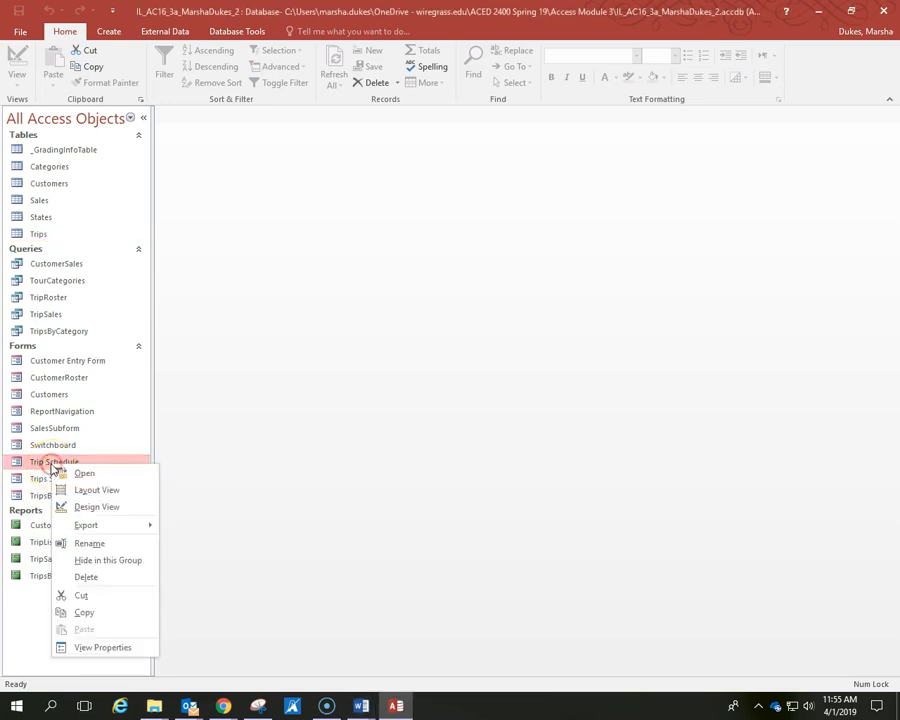
{"action": "left_click", "coordinate": [78, 513]}
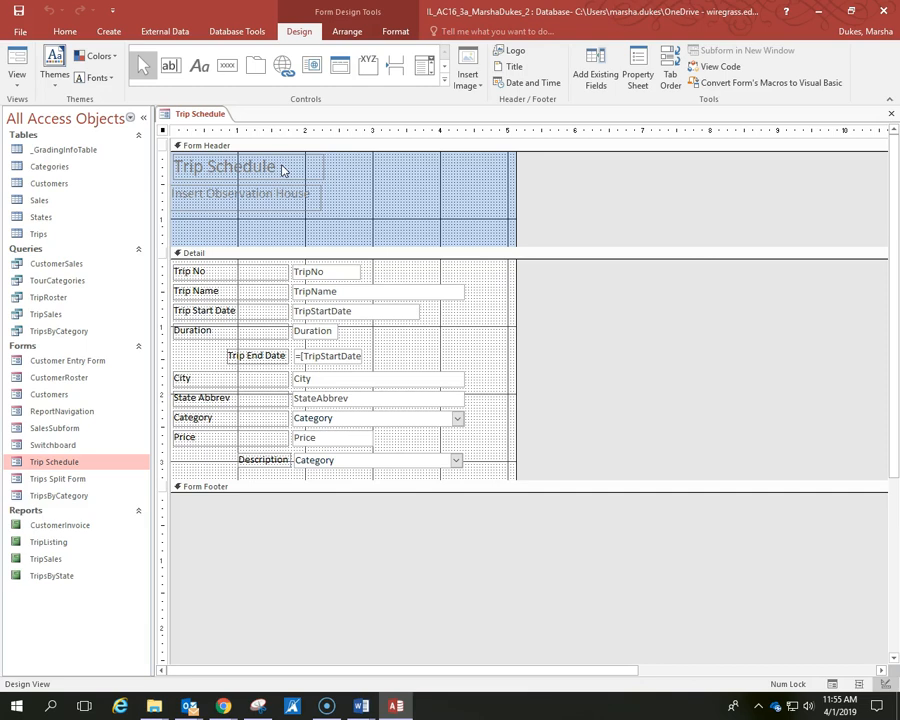
Step: Change the title label in the form header to Trip and Schedule Form
{"action": "left_click", "coordinate": [204, 170]}
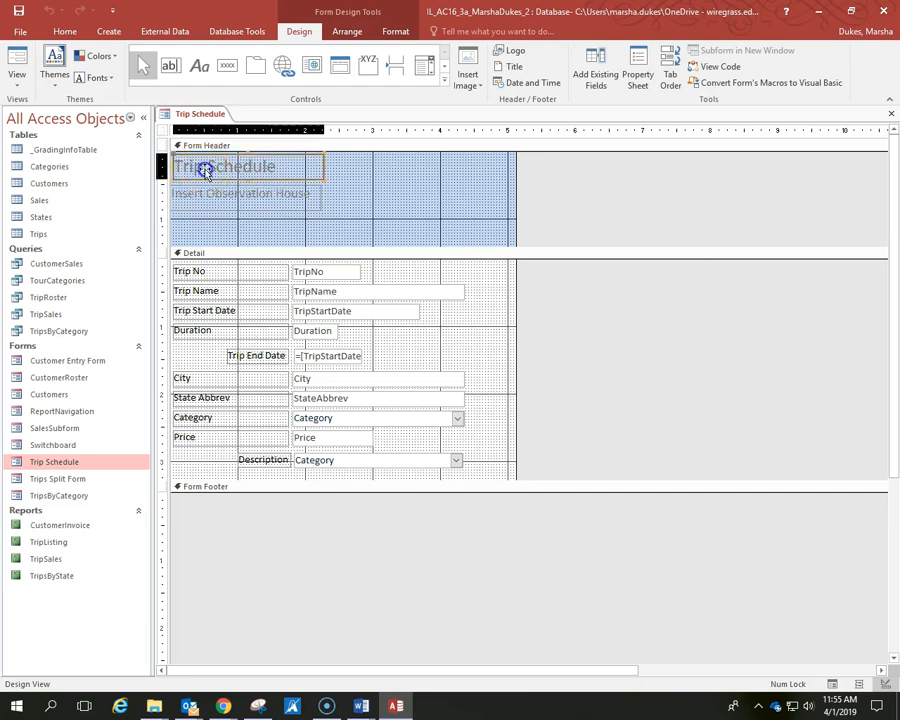
{"action": "left_click", "coordinate": [207, 167]}
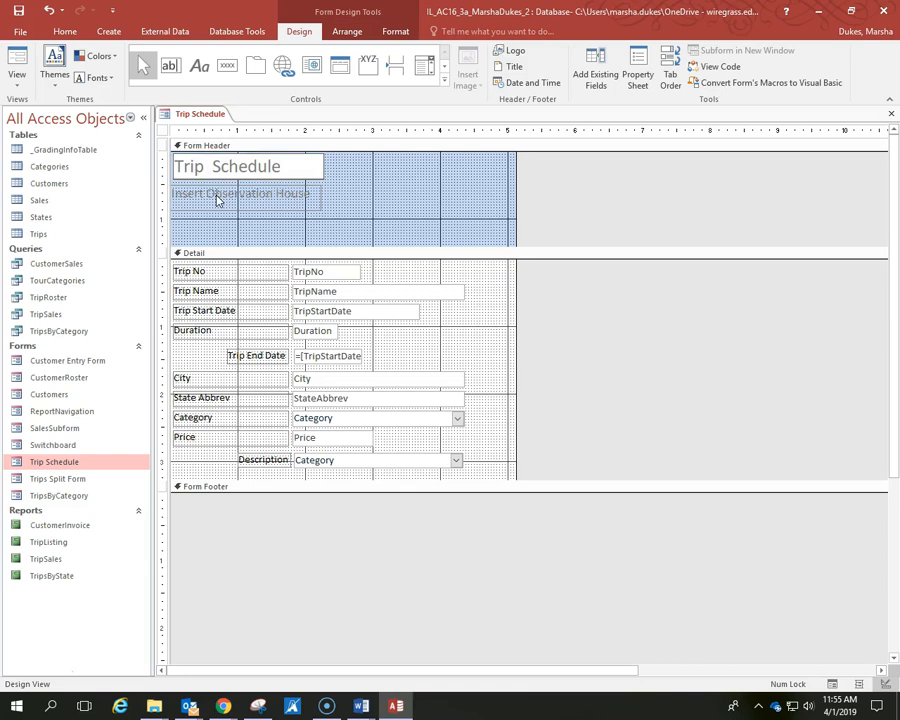
{"action": "type", "text": "and"}
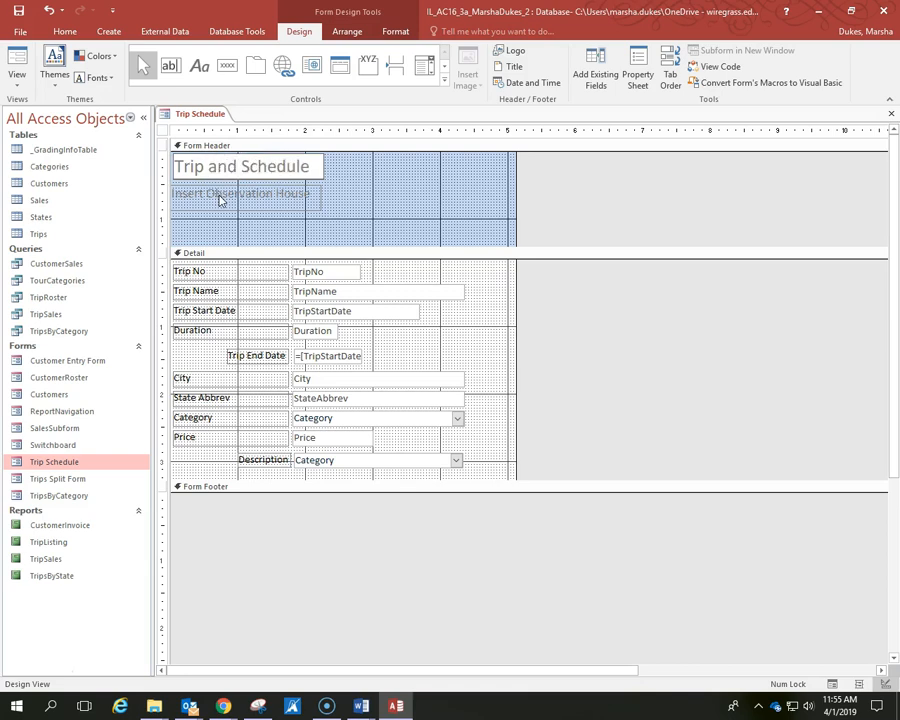
{"action": "left_click", "coordinate": [318, 168]}
{"action": "type", "text": "Form"}
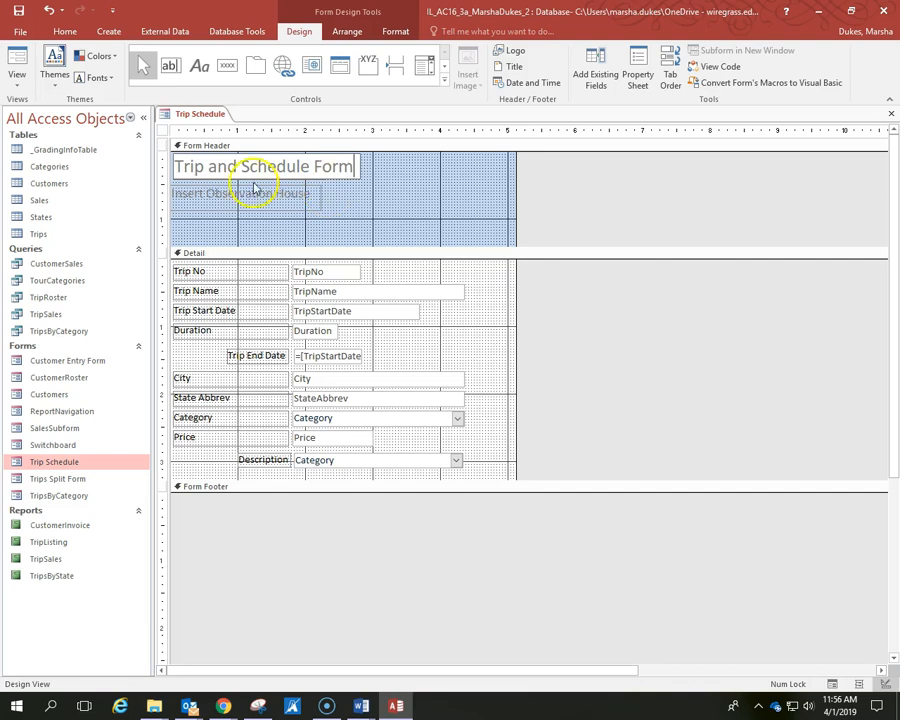
Step: Delete the Insert Observation House label below the title in the form header
{"action": "left_click", "coordinate": [31, 670]}
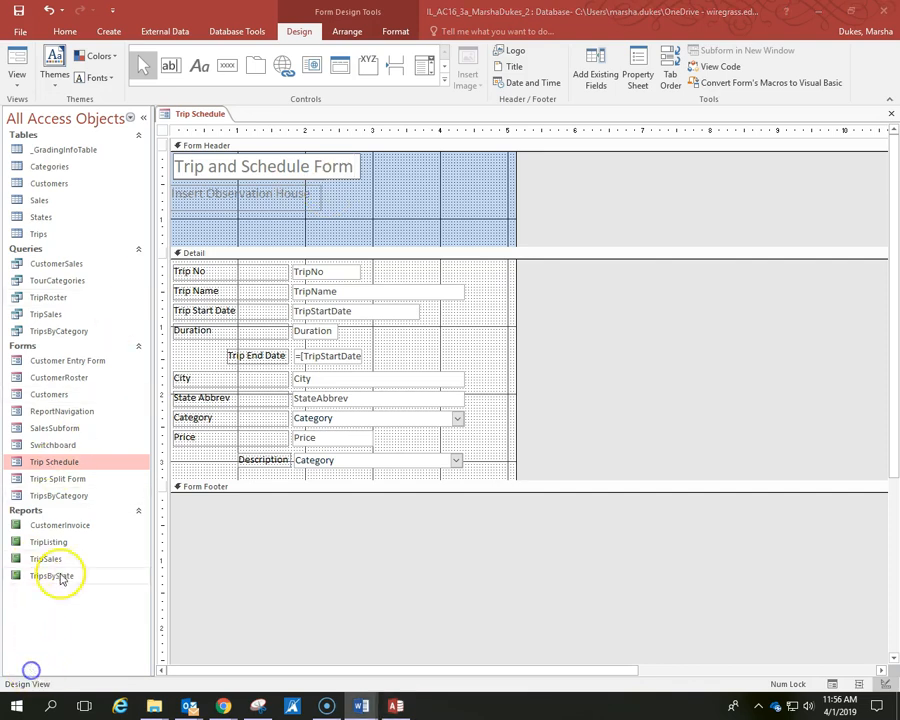
{"action": "left_click", "coordinate": [258, 205]}
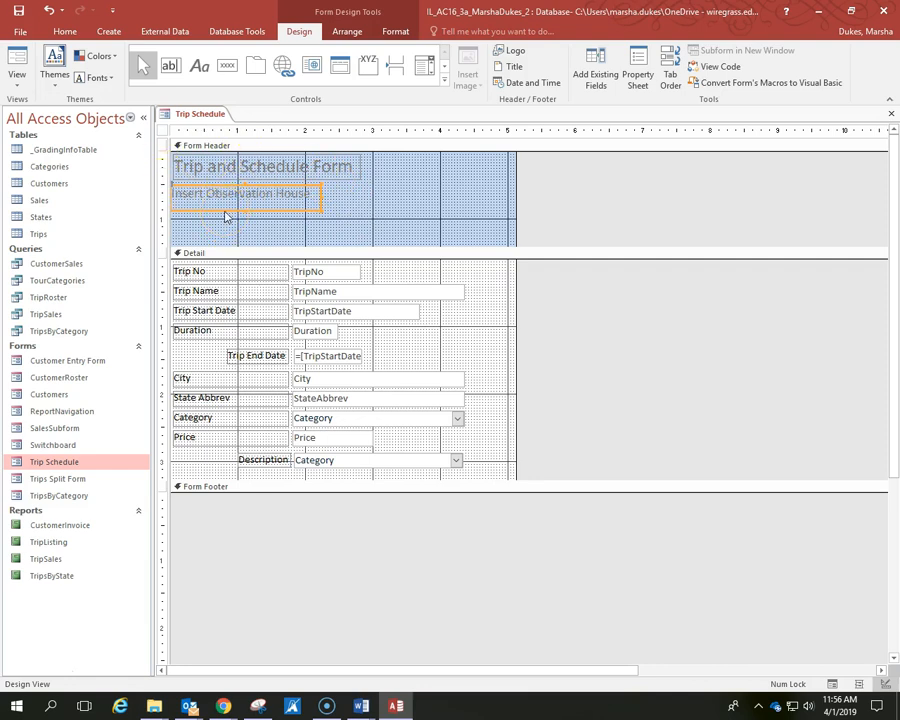
{"action": "key", "text": "Delete"}
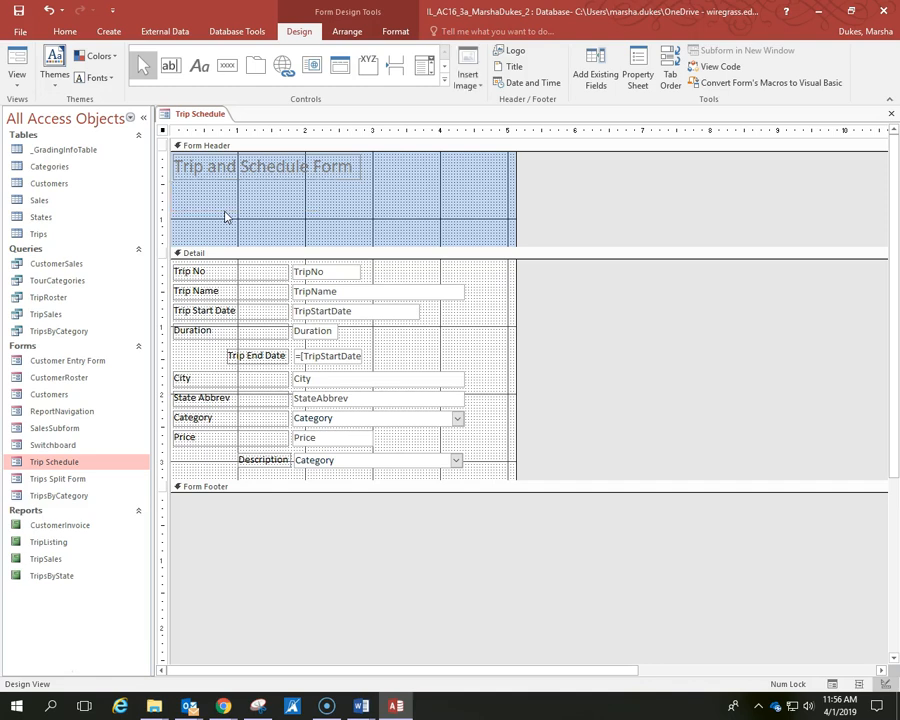
{"action": "left_click", "coordinate": [235, 201]}
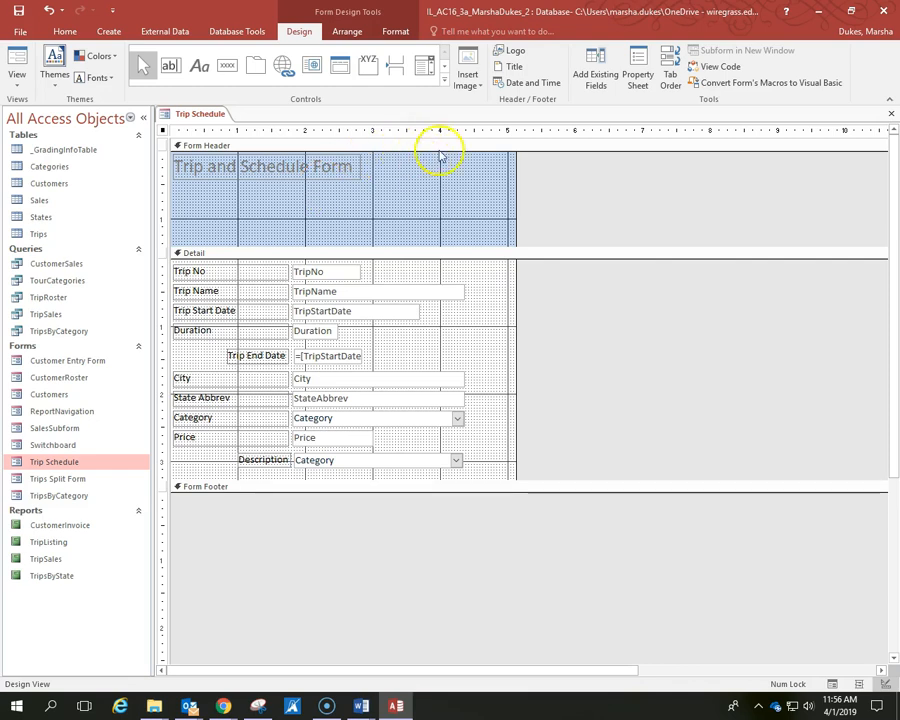
Step: Insert the image Support_IL_AC16_3a_House.jpg from Downloads at the top of the form header, starting at the 3-inch mark
{"action": "left_click", "coordinate": [482, 88]}
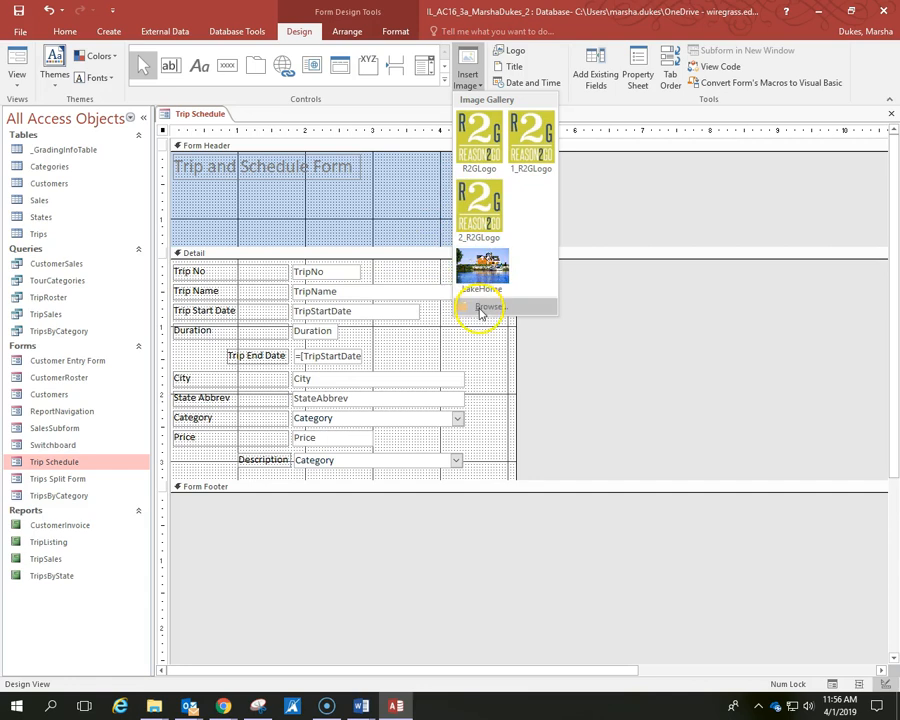
{"action": "left_click", "coordinate": [481, 307]}
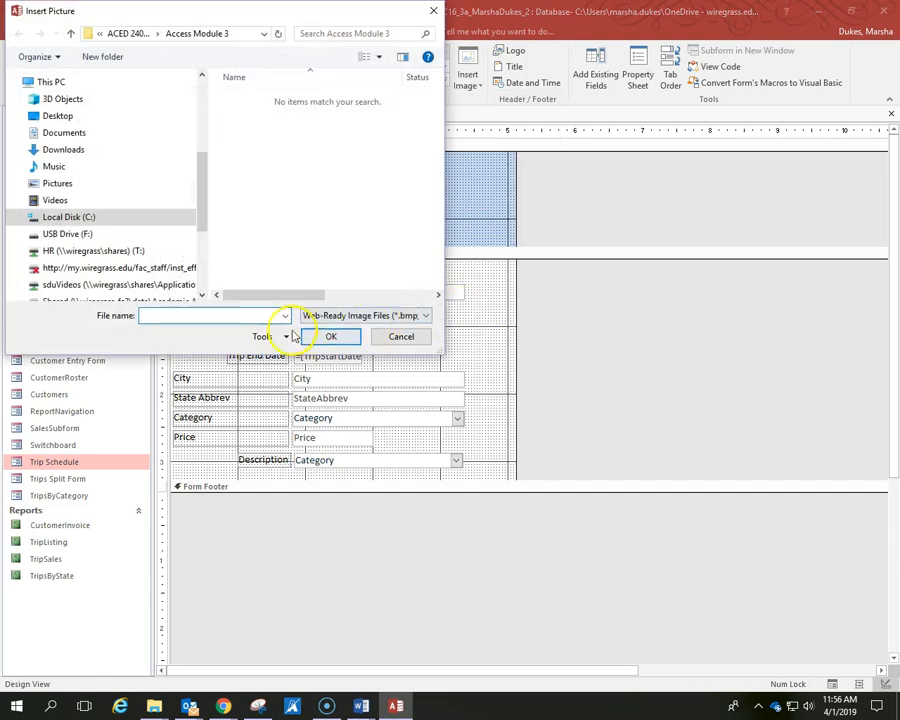
{"action": "left_click", "coordinate": [63, 150]}
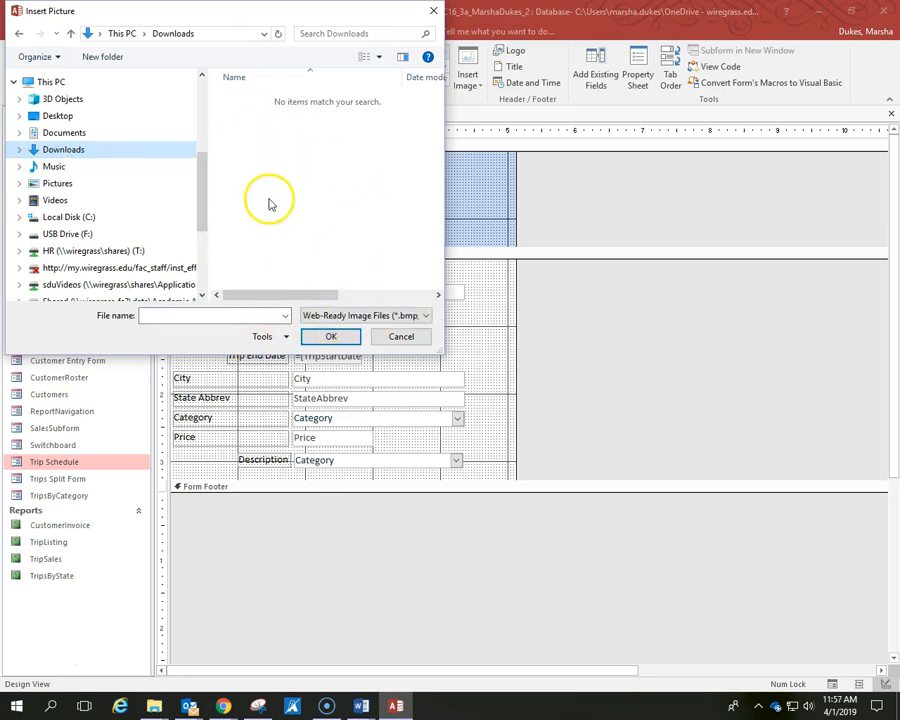
{"action": "left_click", "coordinate": [422, 314]}
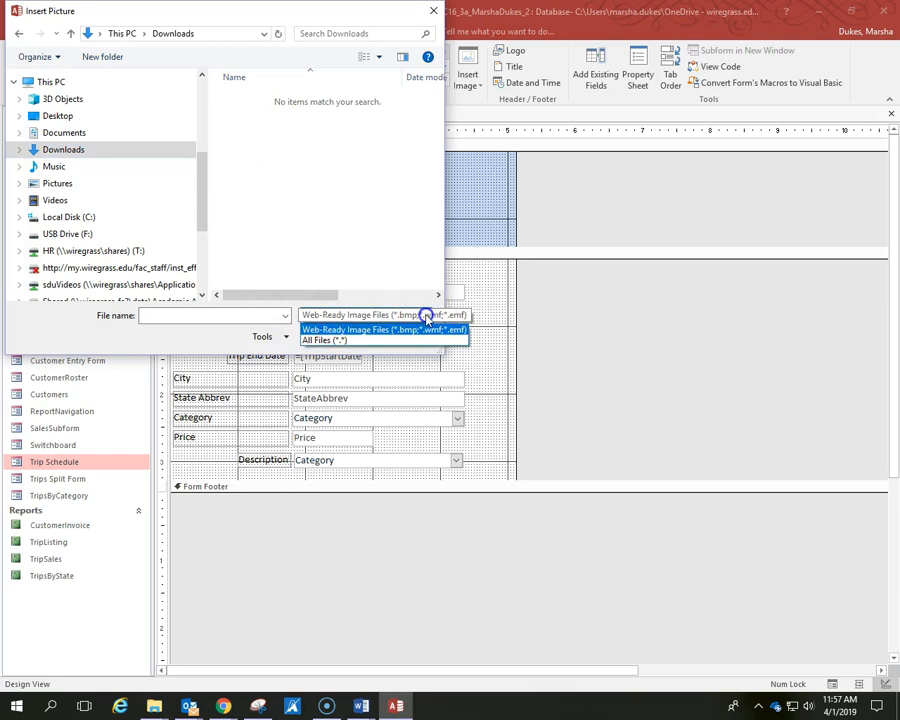
{"action": "left_click", "coordinate": [401, 341]}
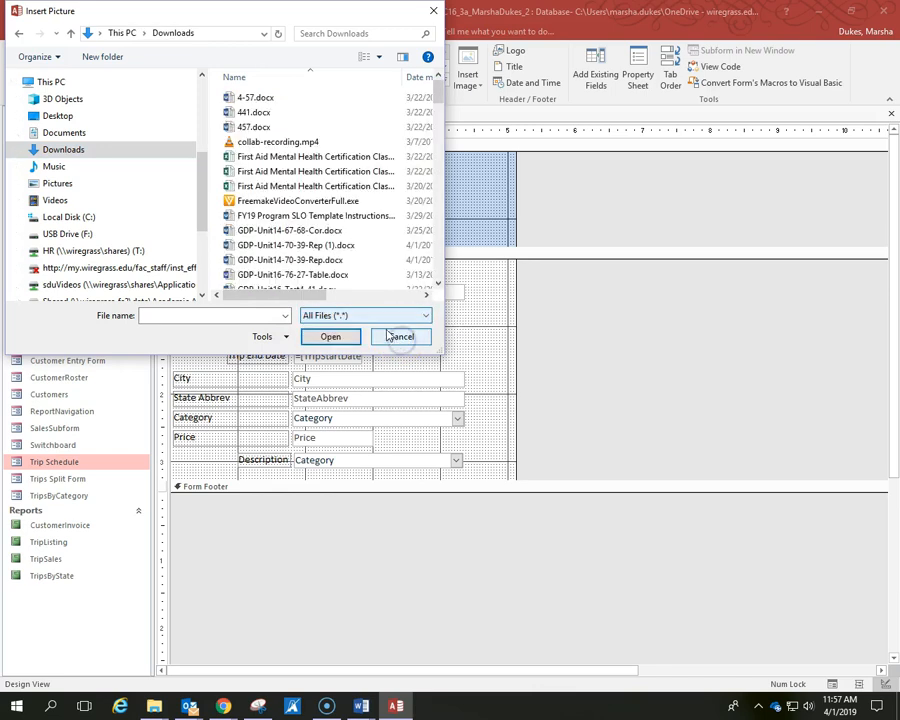
{"action": "left_click_drag", "start_coordinate": [436, 88], "coordinate": [421, 262]}
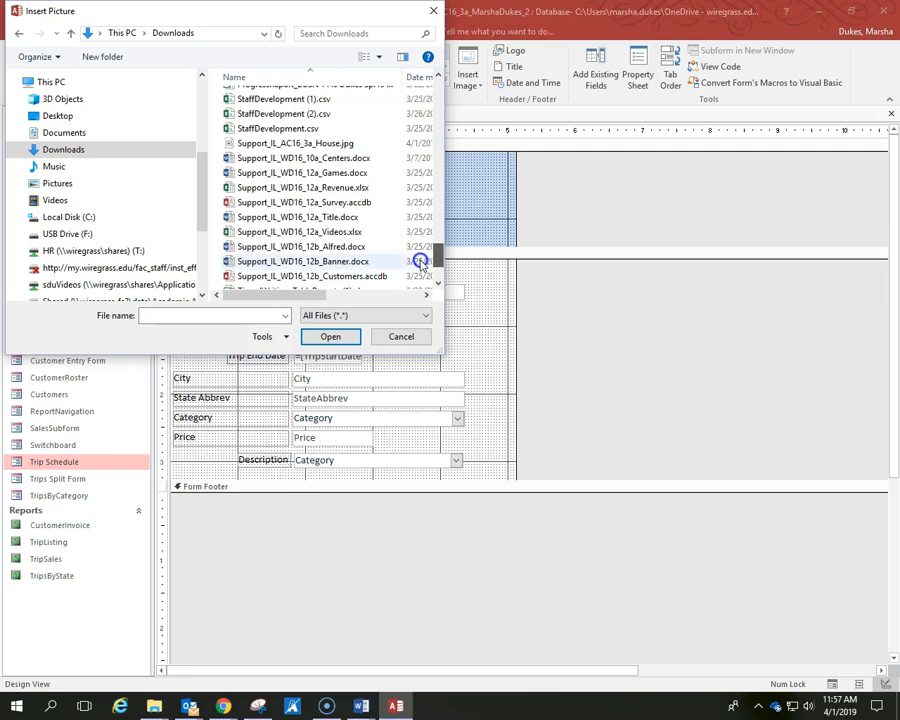
{"action": "left_click", "coordinate": [318, 149]}
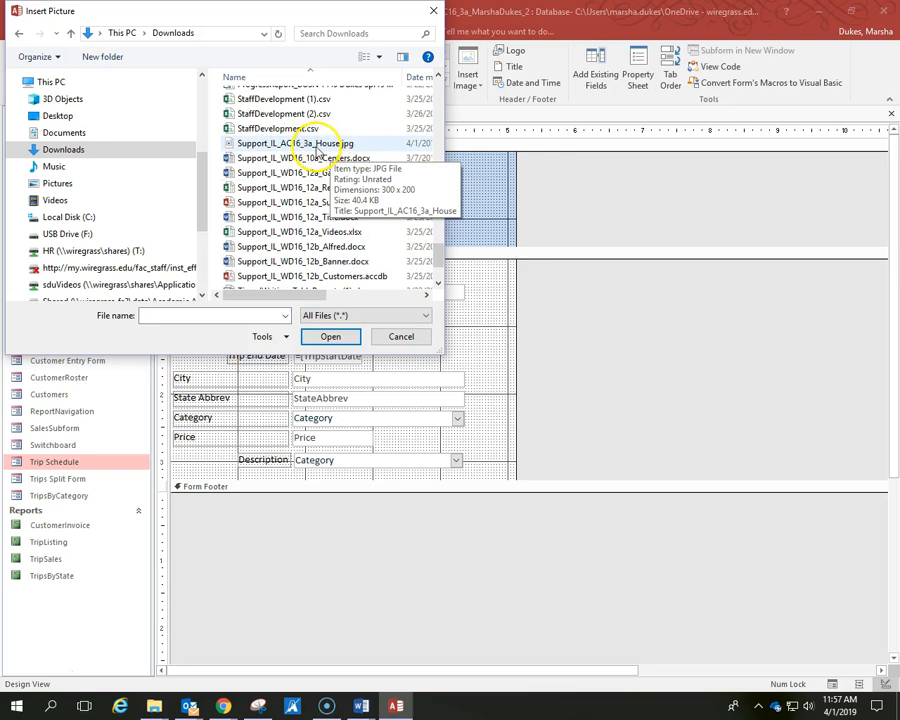
{"action": "double_click", "coordinate": [303, 148]}
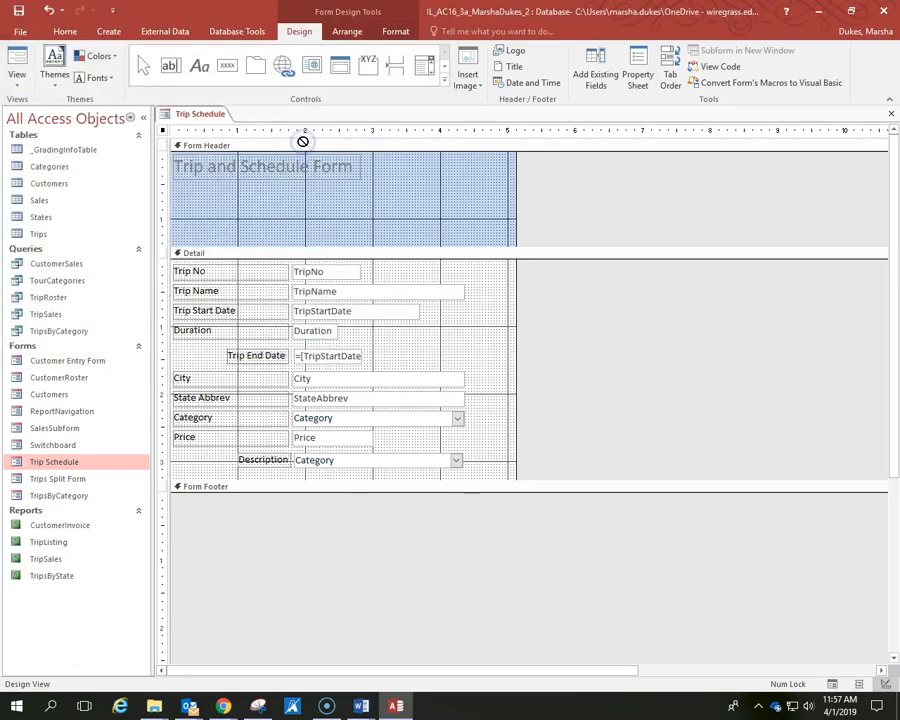
{"action": "left_click", "coordinate": [379, 161]}
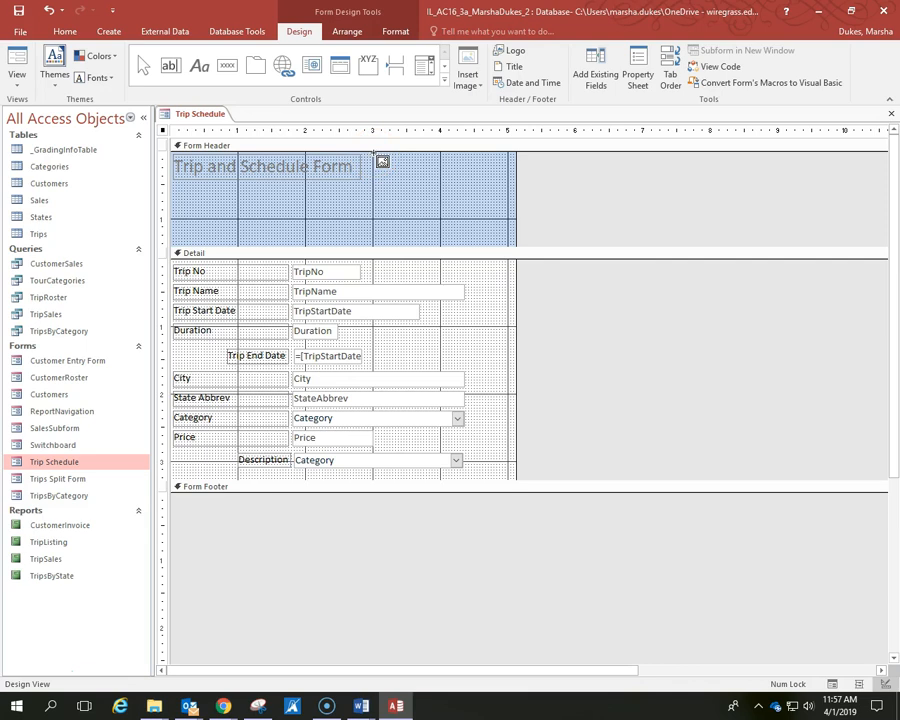
{"action": "left_click", "coordinate": [374, 153]}
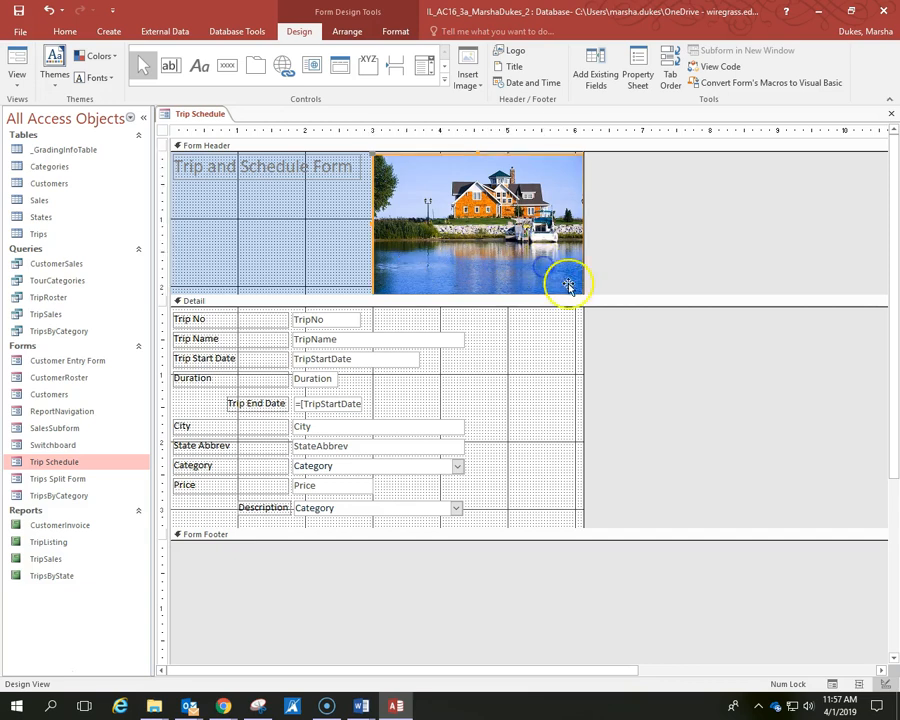
Step: Shrink the house image to about 1.9 inches wide and 1.3 inches high, keeping its upper corner at the 3-inch mark
{"action": "left_click_drag", "start_coordinate": [581, 291], "coordinate": [545, 262]}
{"action": "mouse_move", "coordinate": [533, 250]}
{"action": "left_mouse_down"}
{"action": "mouse_move", "coordinate": [497, 227]}
{"action": "mouse_move", "coordinate": [498, 238]}
{"action": "left_mouse_up"}
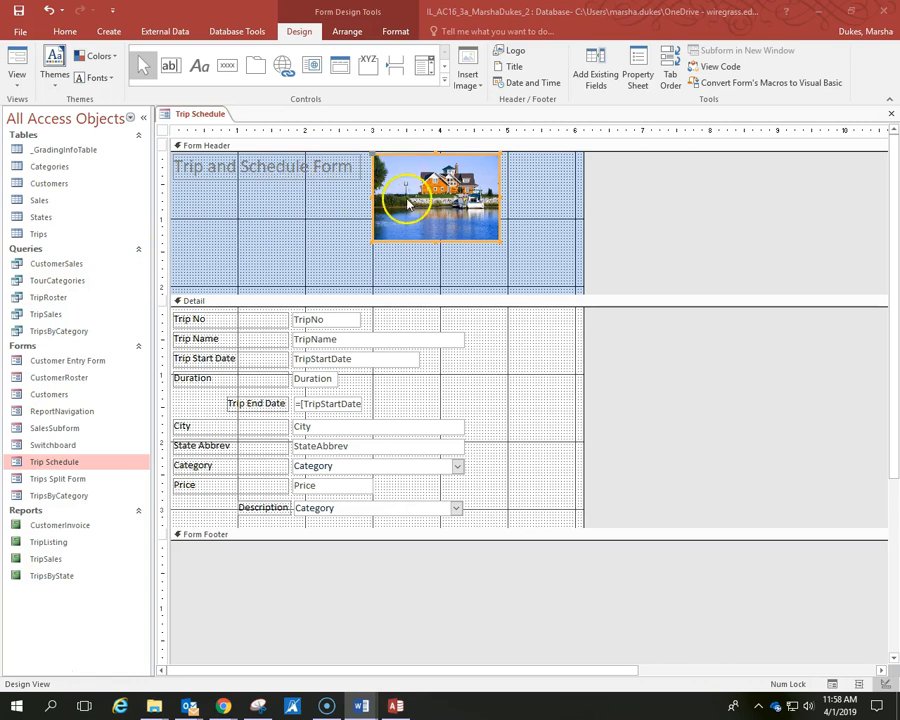
{"action": "left_click", "coordinate": [242, 245]}
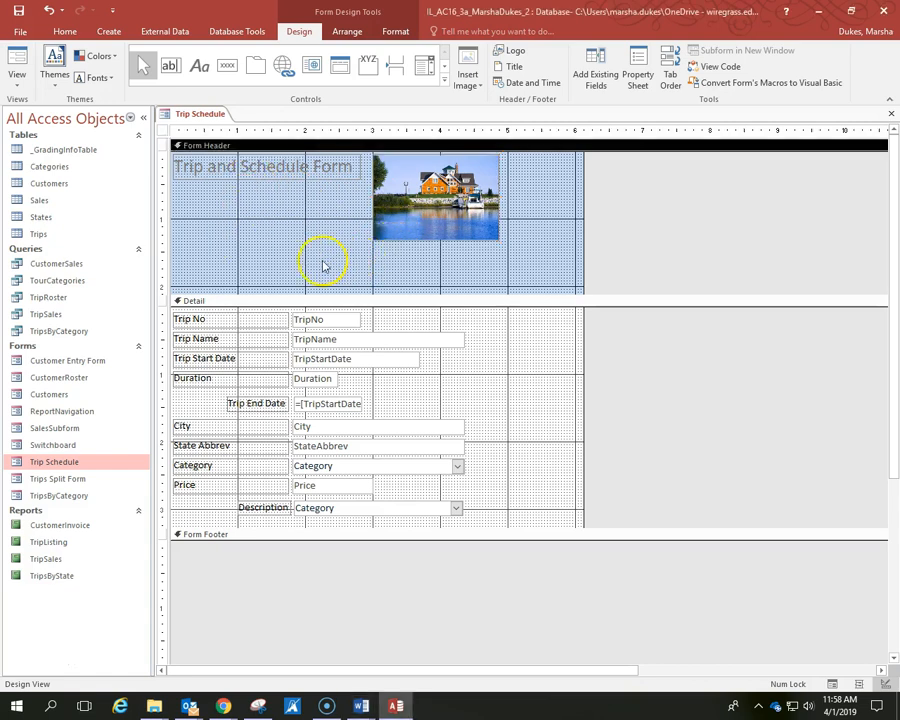
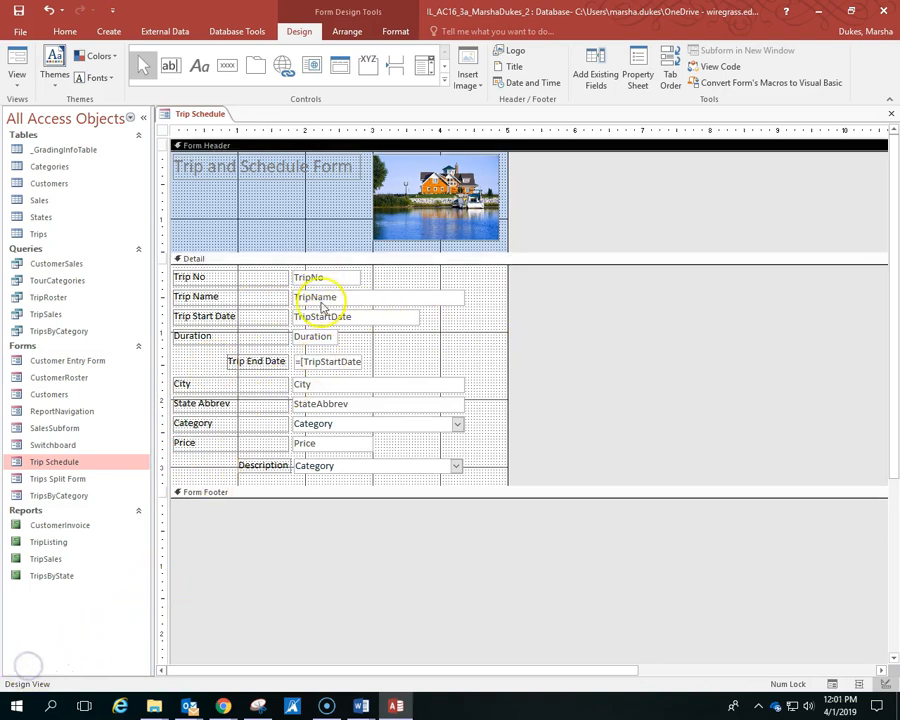
Step: Right-align the text of all ten labels in the Detail section, from Trip No through Description
{"action": "left_click", "coordinate": [227, 278]}
{"action": "left_click", "coordinate": [231, 297], "text": "shift"}
{"action": "left_click", "coordinate": [233, 318], "text": "shift"}
{"action": "left_click", "coordinate": [227, 338], "text": "shift"}
{"action": "left_click", "coordinate": [245, 365], "text": "shift"}
{"action": "left_click", "coordinate": [241, 384], "text": "shift"}
{"action": "left_click", "coordinate": [245, 403], "text": "shift"}
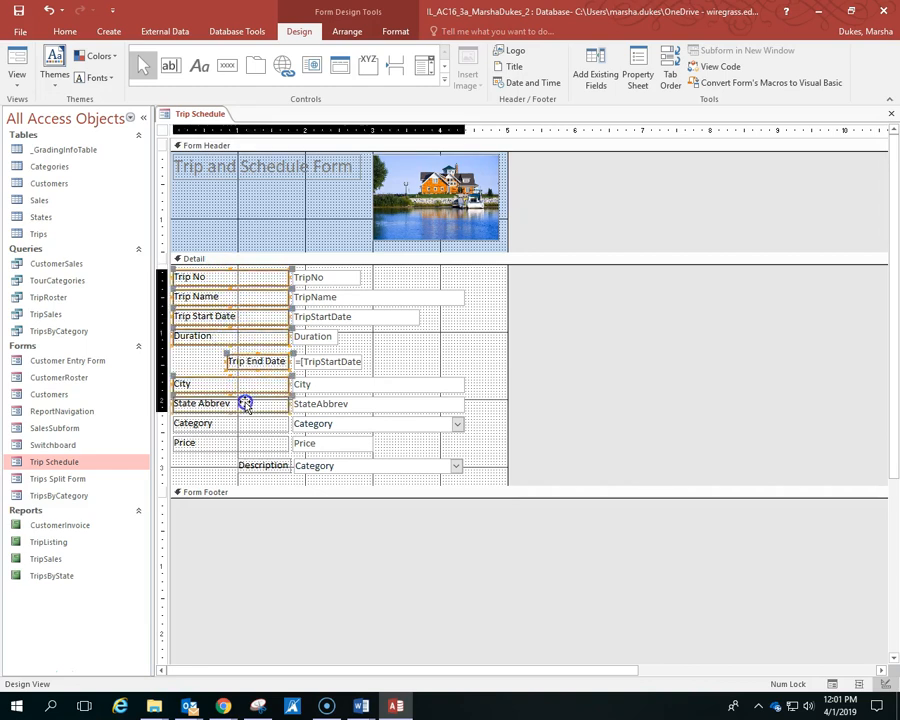
{"action": "left_click", "coordinate": [246, 424], "text": "shift"}
{"action": "left_click", "coordinate": [245, 441], "text": "shift"}
{"action": "left_click", "coordinate": [246, 463], "text": "shift"}
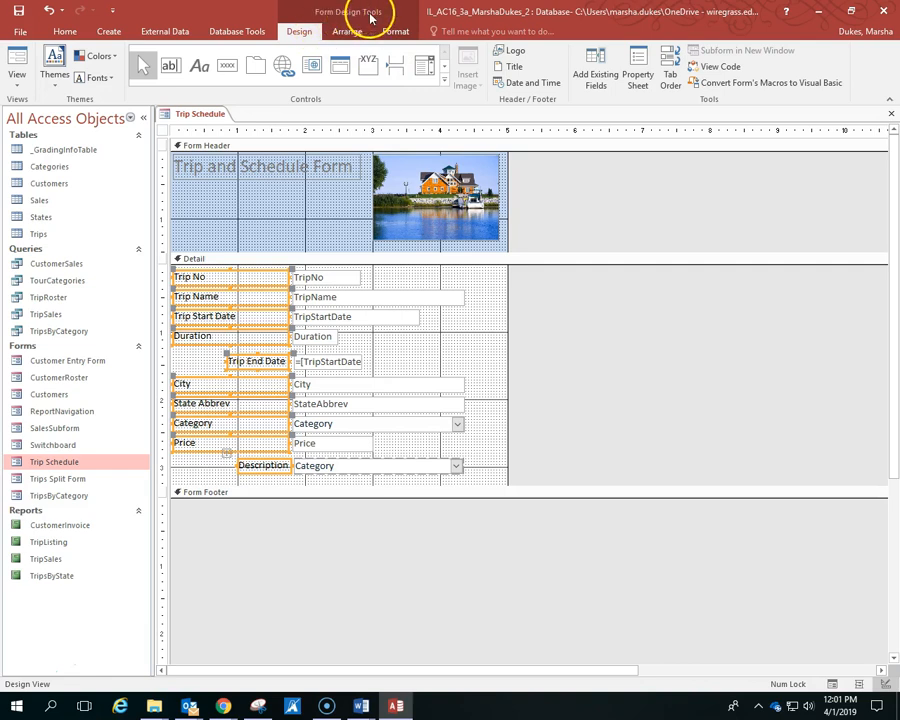
{"action": "left_click", "coordinate": [400, 34]}
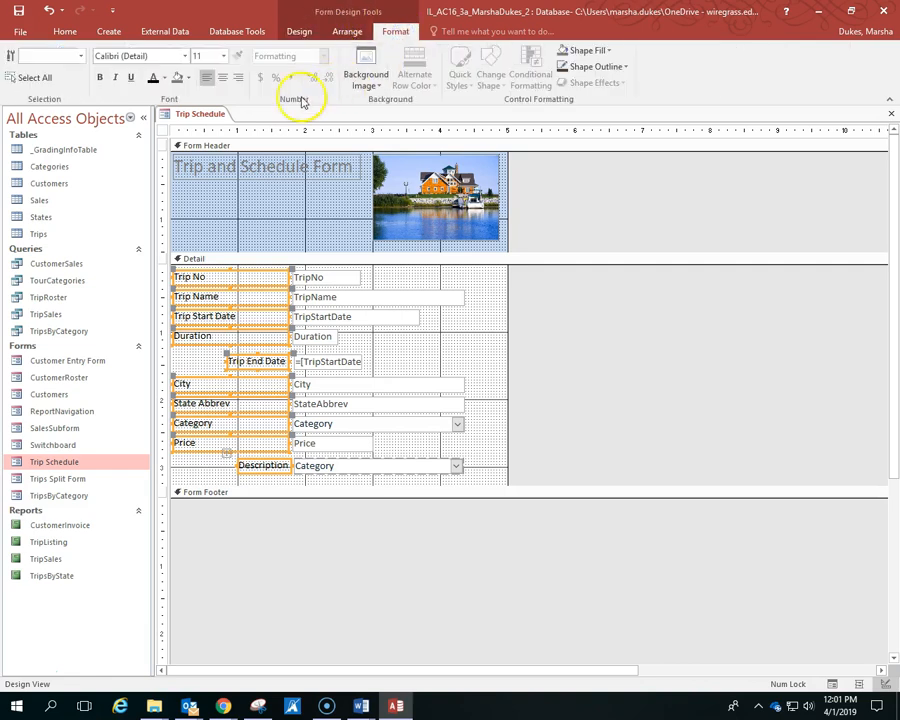
{"action": "left_click", "coordinate": [239, 83]}
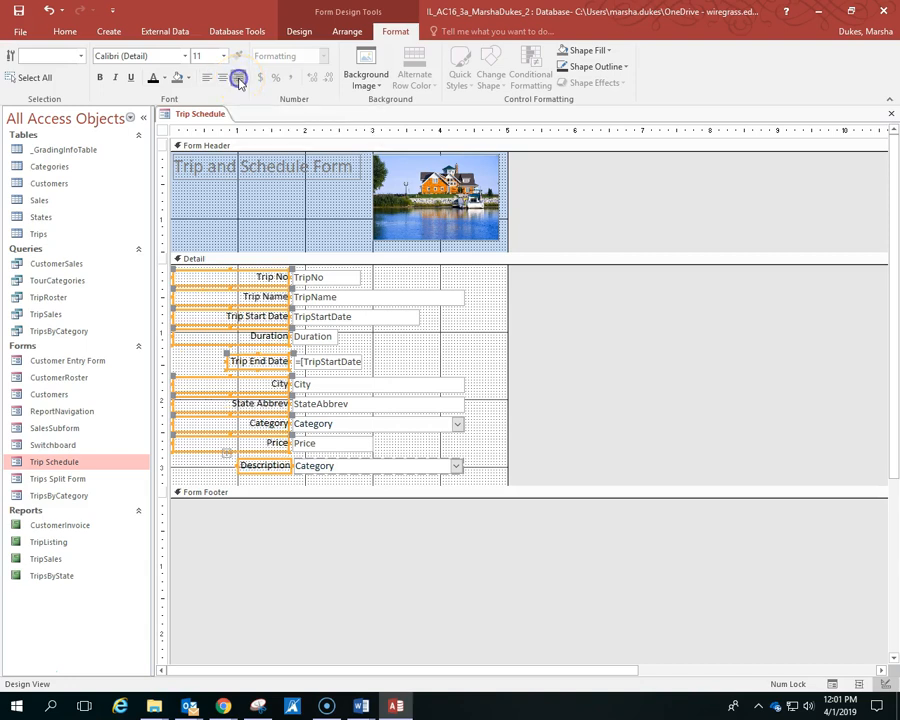
{"action": "left_click", "coordinate": [66, 31]}
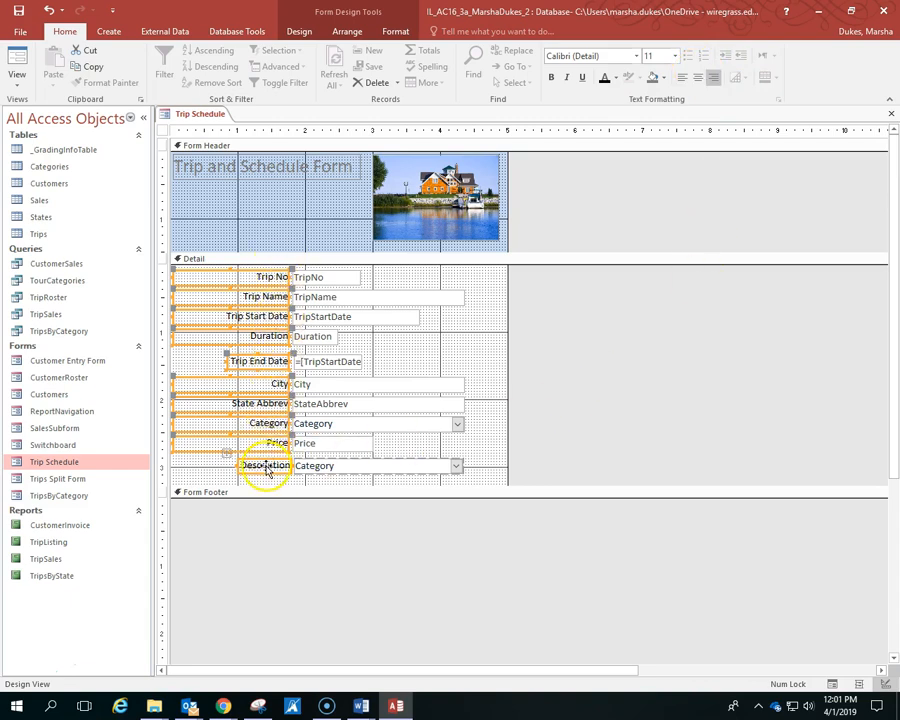
{"action": "left_click", "coordinate": [291, 31]}
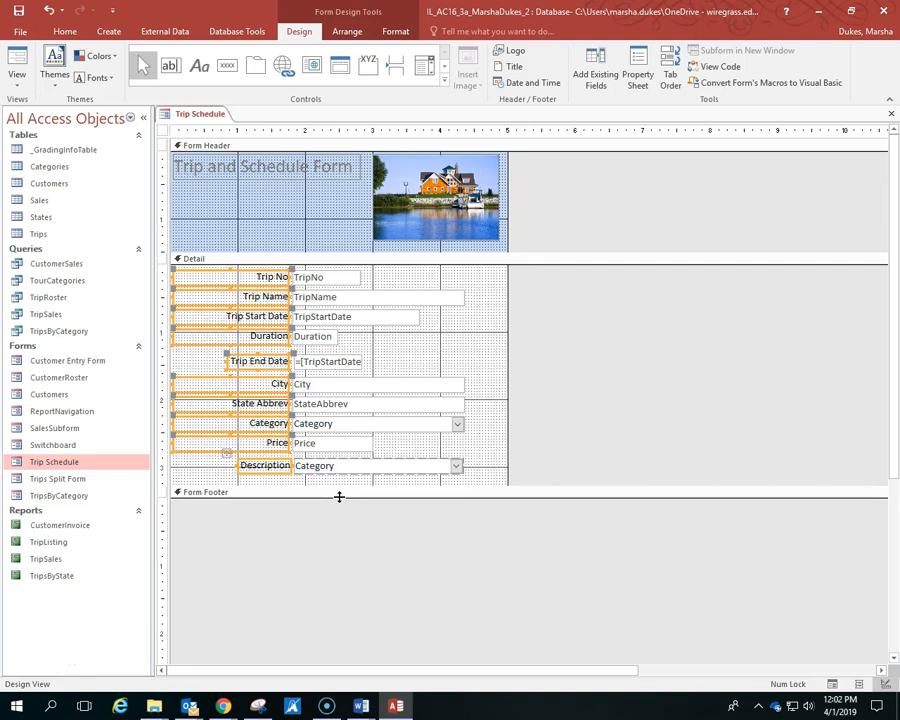
{"action": "left_click", "coordinate": [289, 237]}
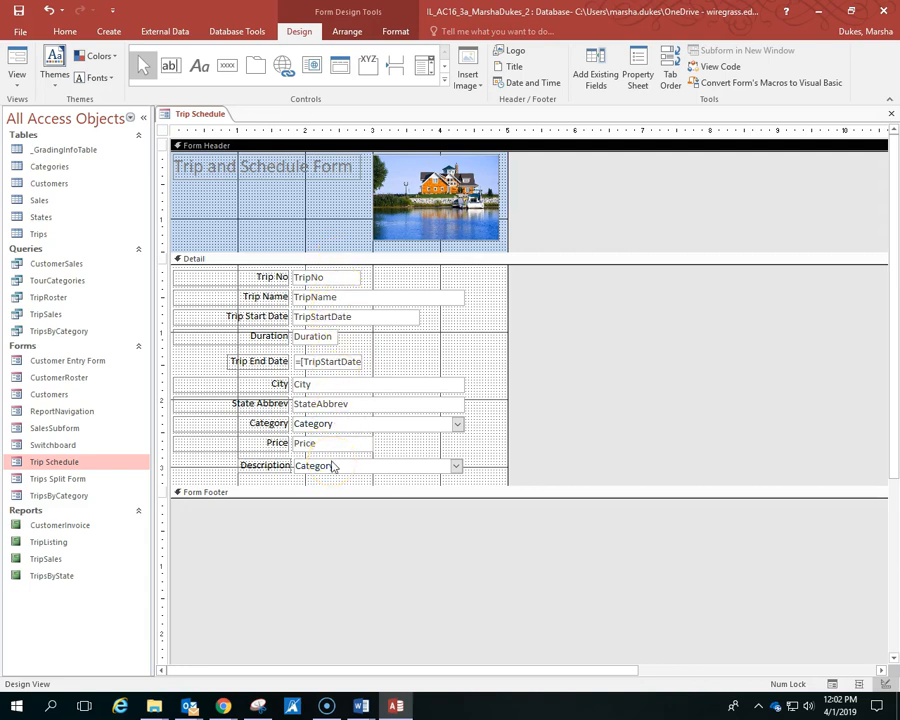
Step: Delete the Price label and move the Price text box up beside TripNo, starting at the 3-inch mark
{"action": "left_click", "coordinate": [258, 443]}
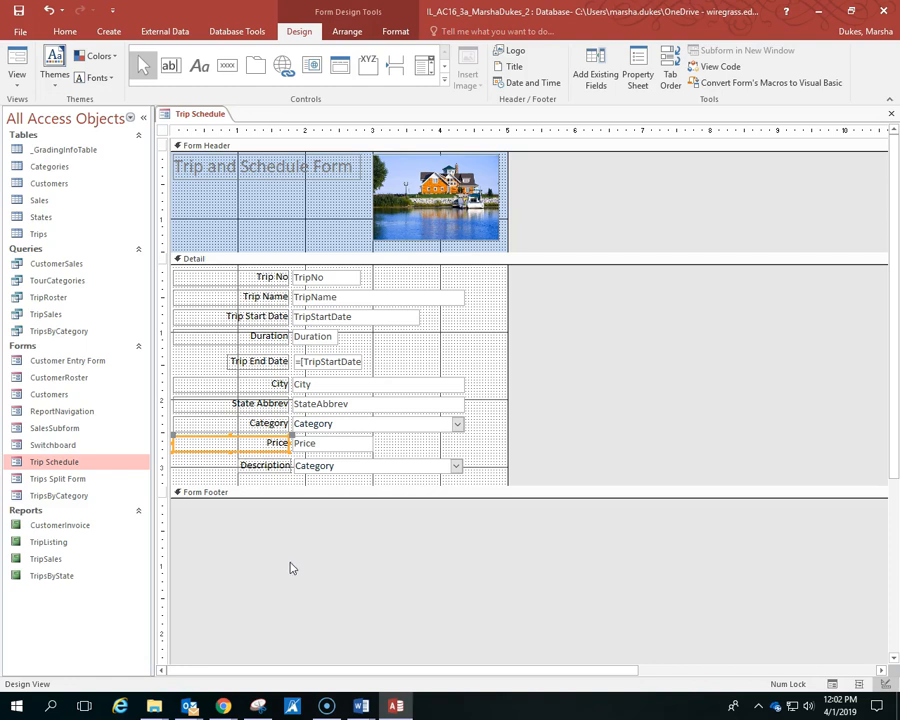
{"action": "key", "text": "Delete"}
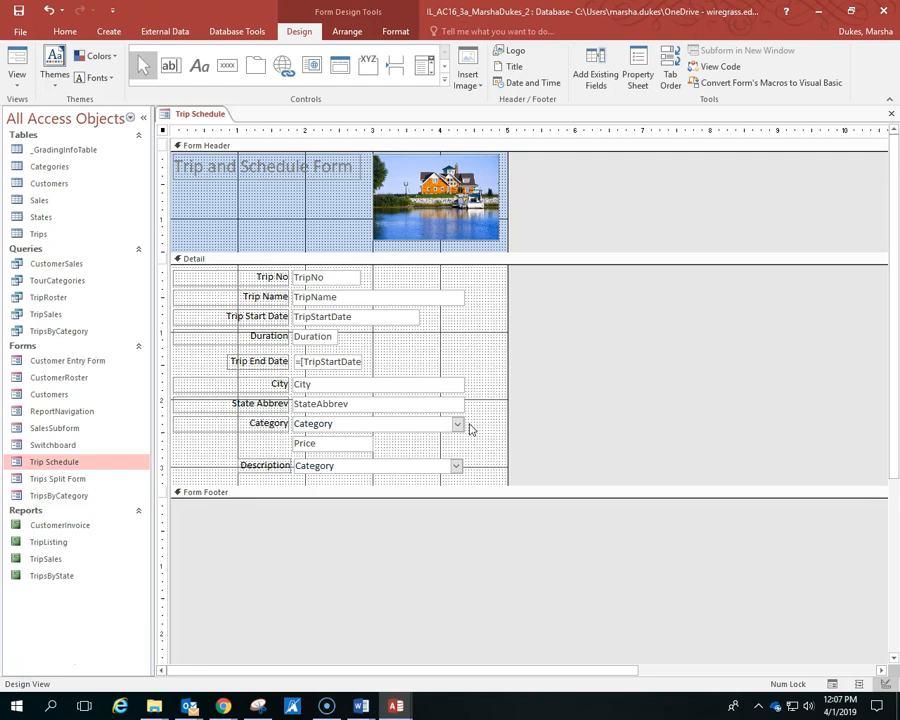
{"action": "left_click", "coordinate": [356, 444]}
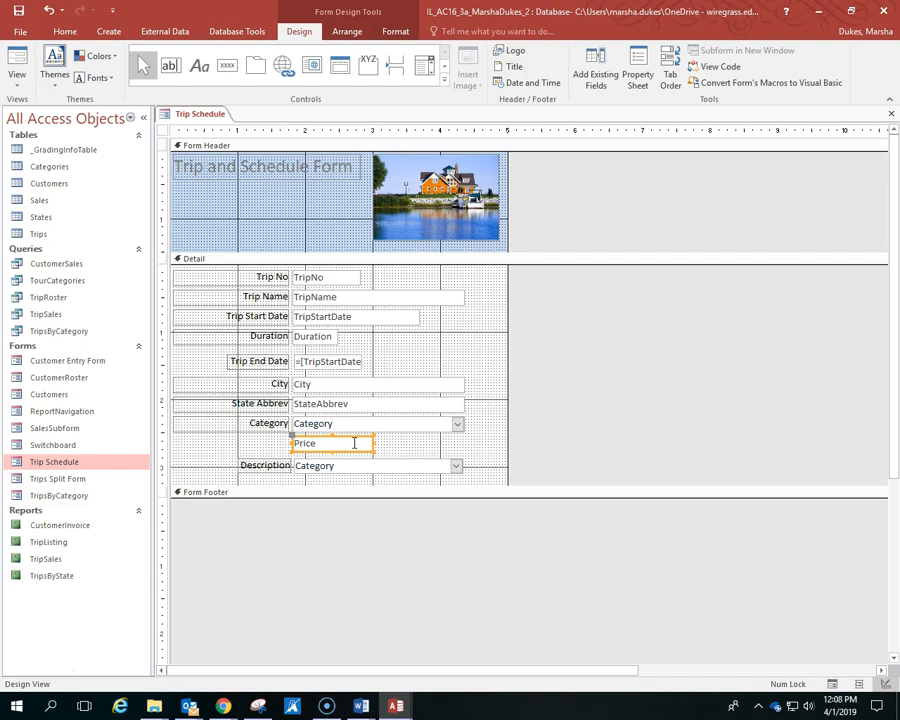
{"action": "left_click_drag", "start_coordinate": [352, 436], "coordinate": [432, 270]}
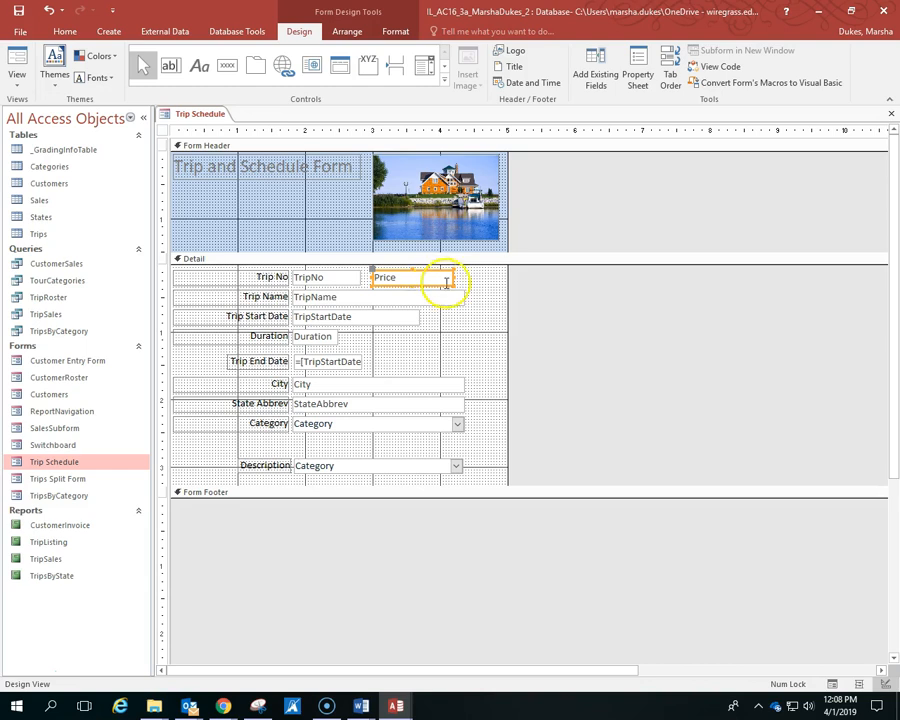
{"action": "left_click", "coordinate": [490, 307]}
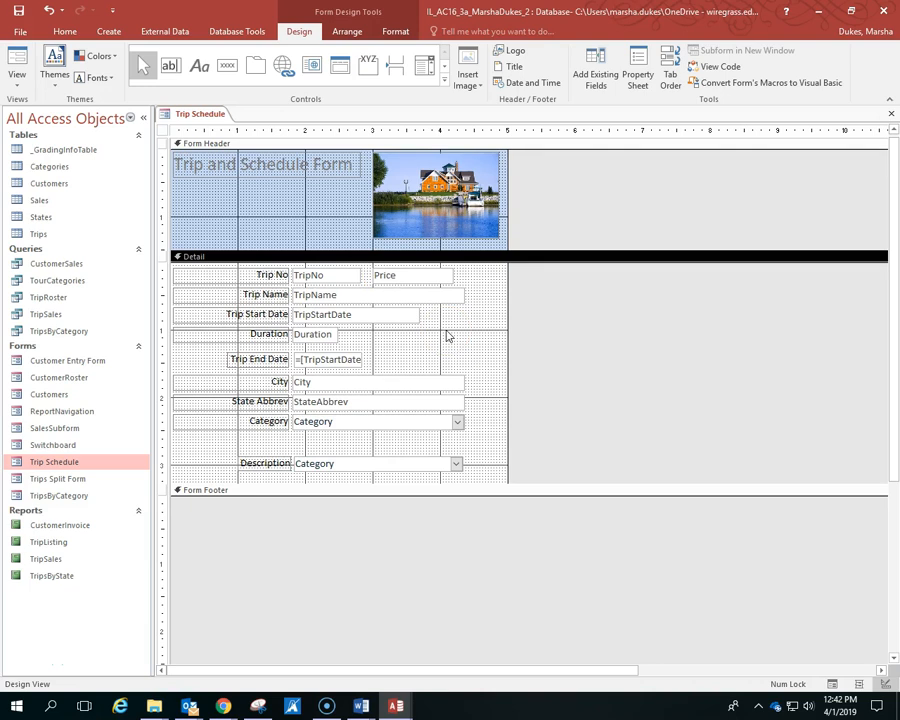
Step: Narrow the TripStartDate text box by hand to about 1.6 inches wide
{"action": "left_click", "coordinate": [382, 294]}
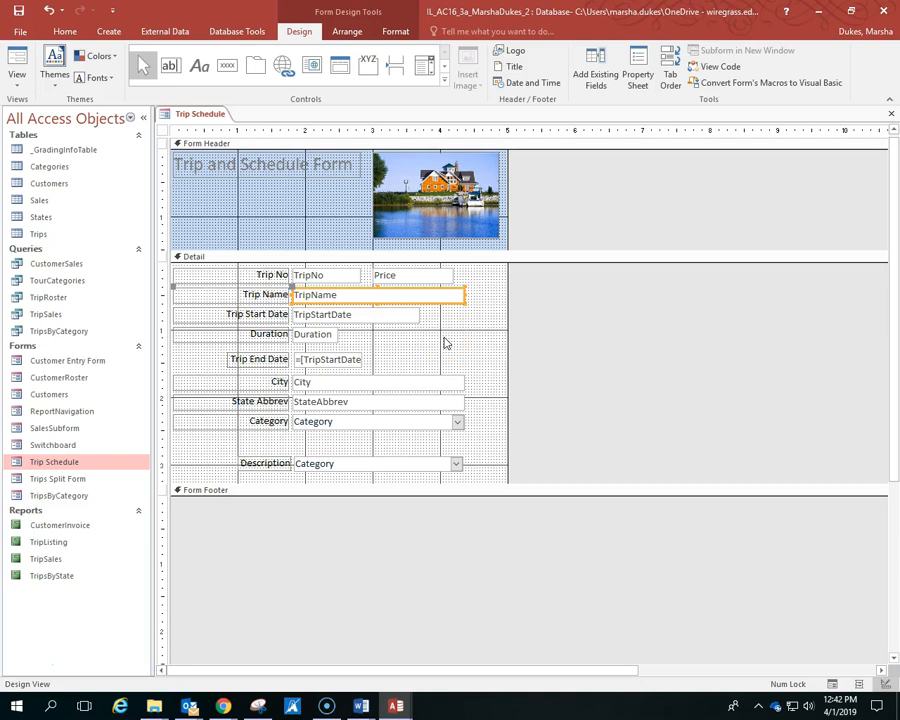
{"action": "left_click", "coordinate": [355, 360]}
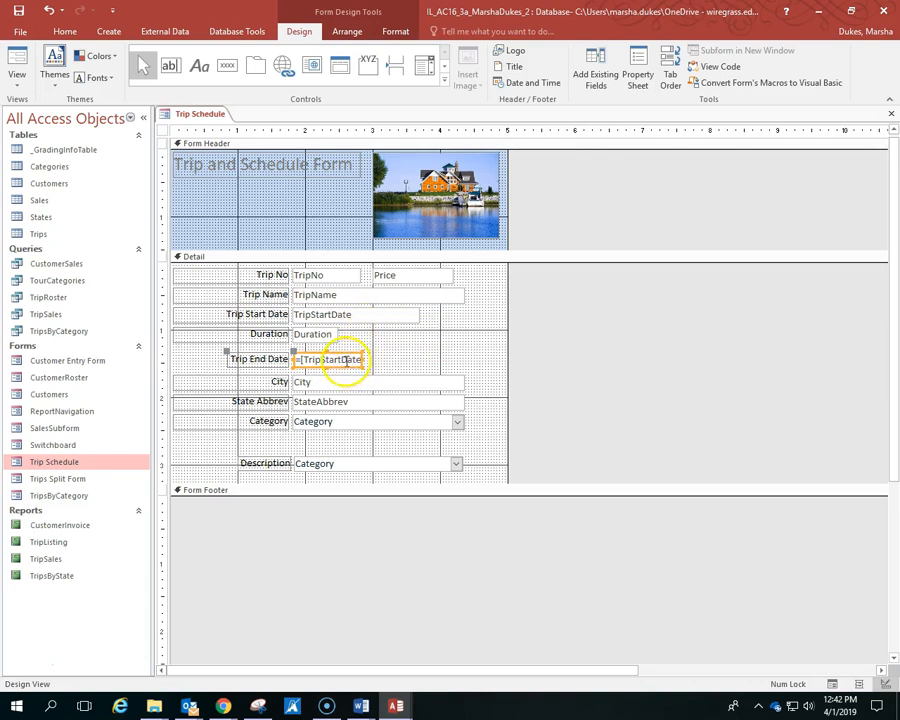
{"action": "left_click", "coordinate": [375, 314]}
{"action": "left_click_drag", "start_coordinate": [419, 315], "coordinate": [401, 313]}
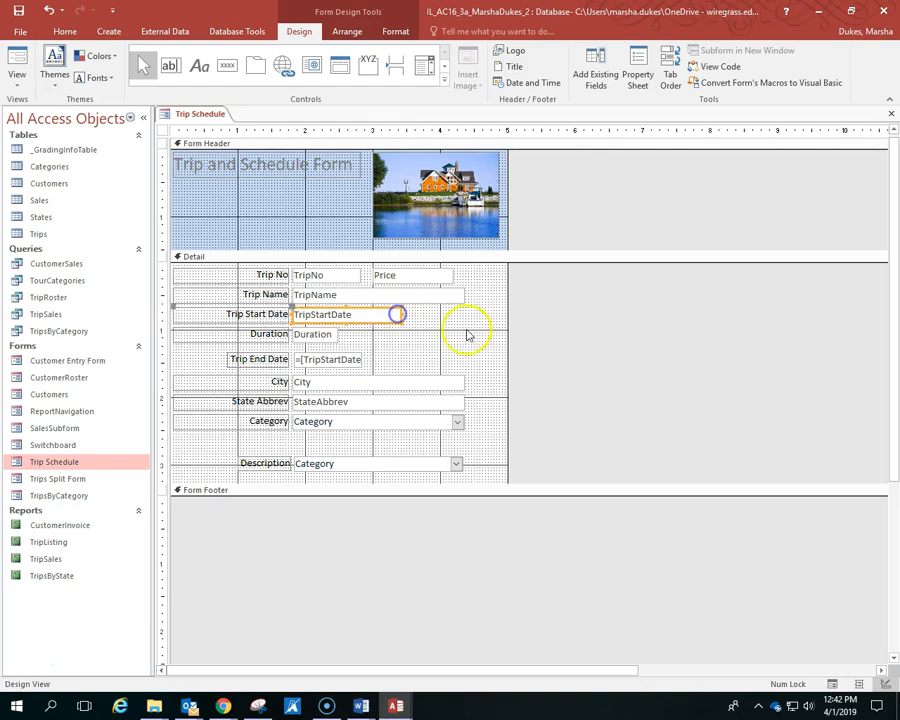
Step: Check the TripEndDate text box's width property and set the TripStartDate text box's width to 1 inch
{"action": "left_click", "coordinate": [339, 362]}
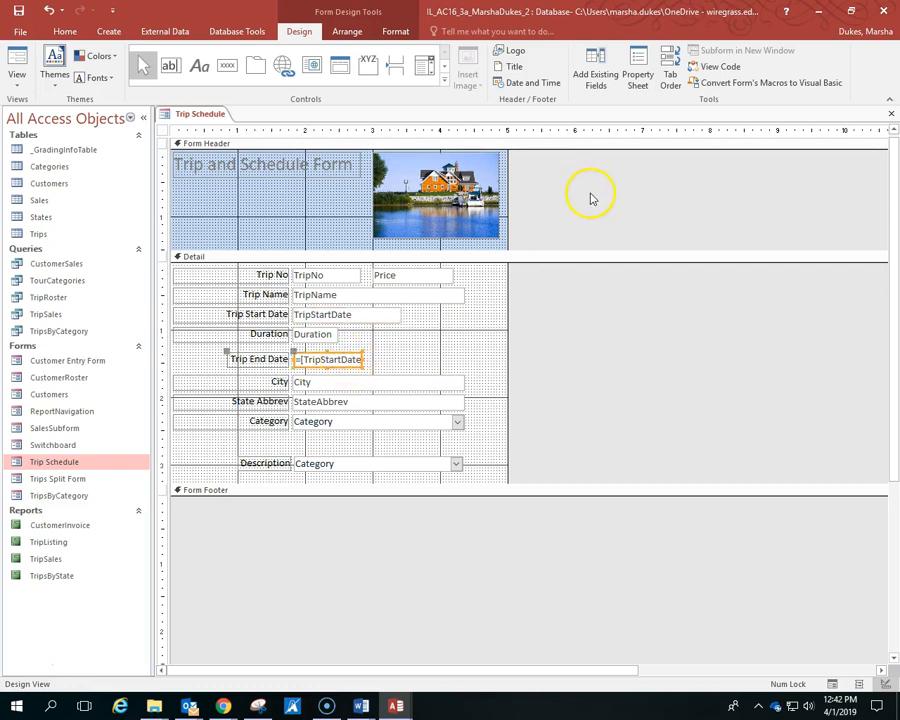
{"action": "left_click", "coordinate": [637, 70]}
{"action": "left_click", "coordinate": [628, 175]}
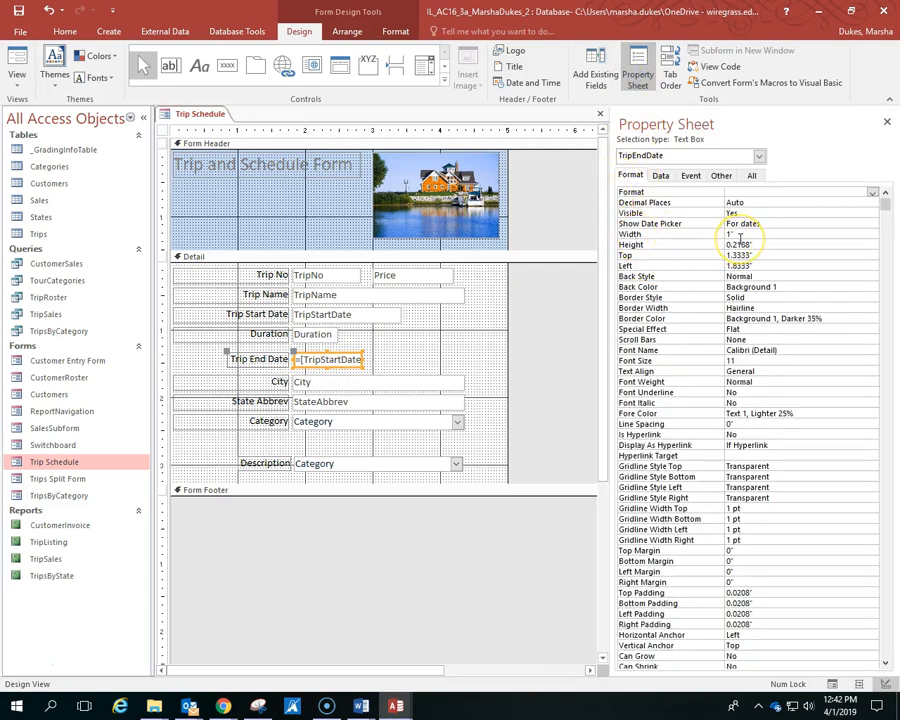
{"action": "left_click", "coordinate": [368, 316]}
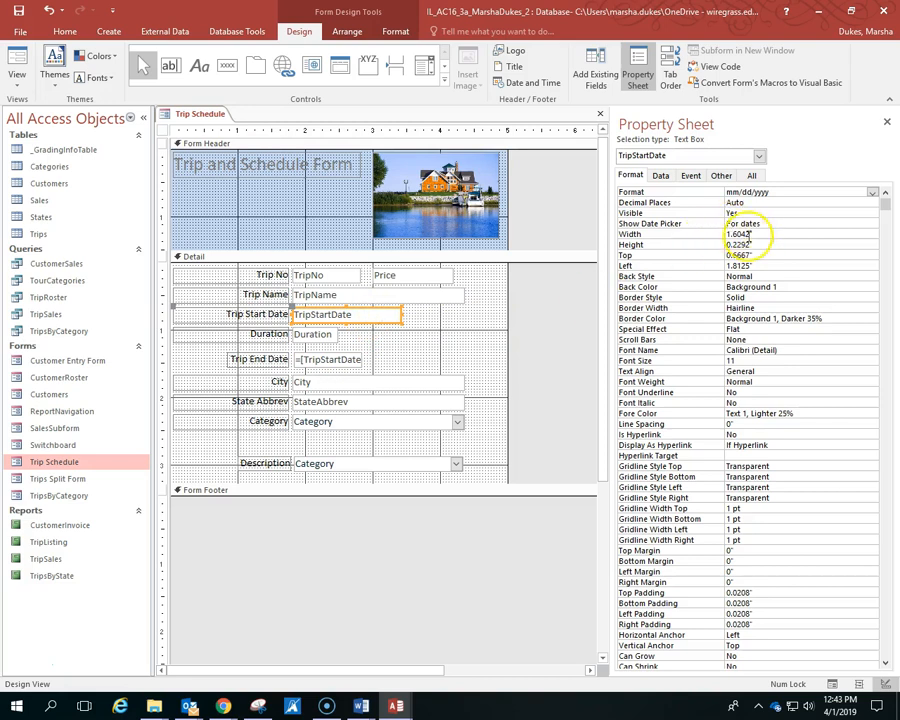
{"action": "left_click", "coordinate": [752, 235]}
{"action": "left_click_drag", "start_coordinate": [752, 236], "coordinate": [725, 234]}
{"action": "type", "text": "1"}
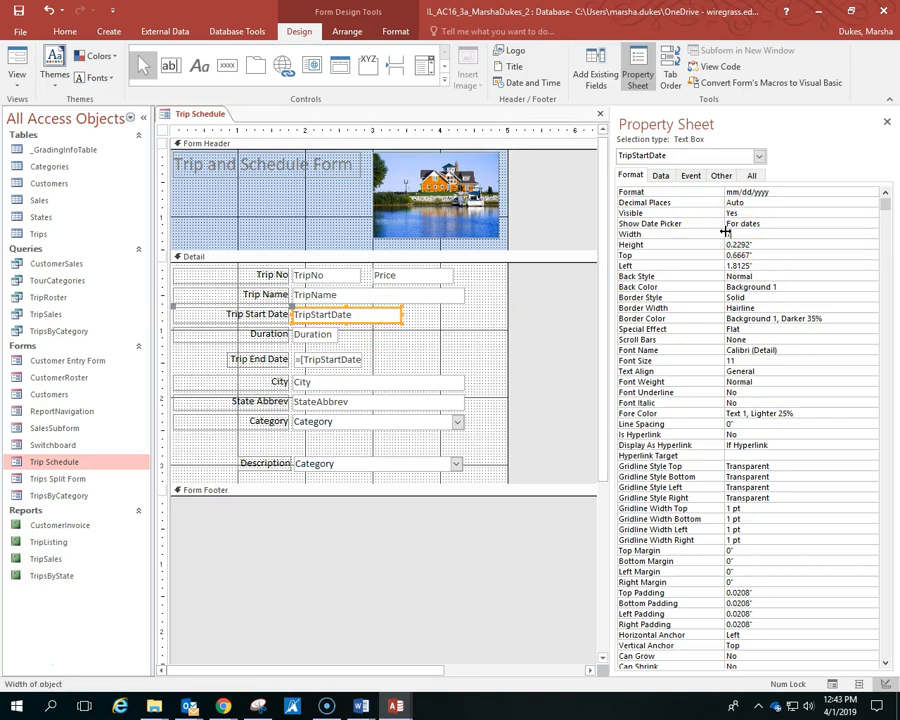
{"action": "key", "text": "Return"}
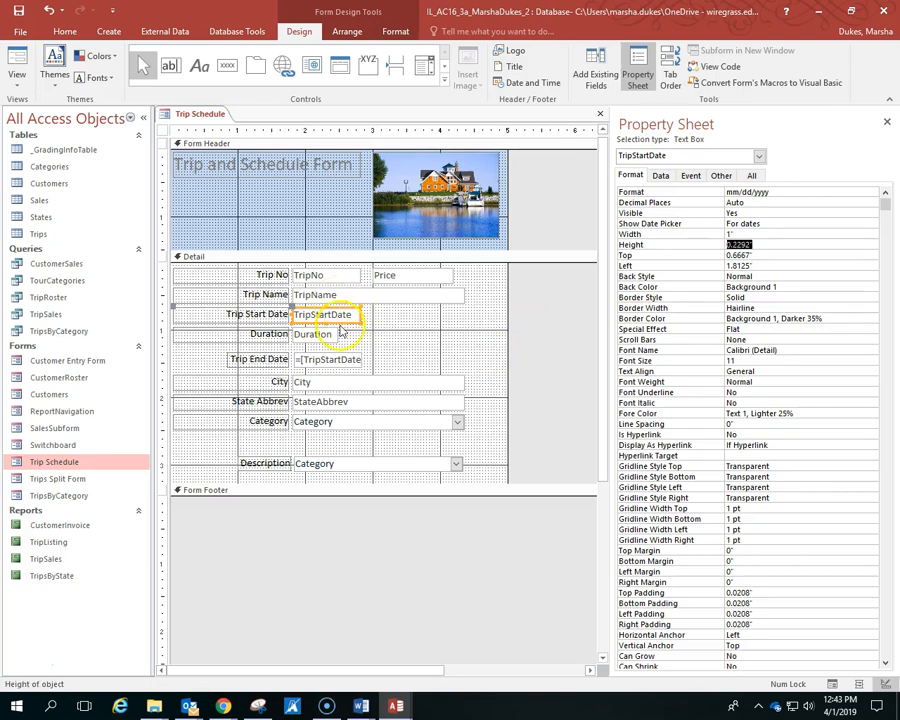
{"action": "left_click", "coordinate": [434, 338]}
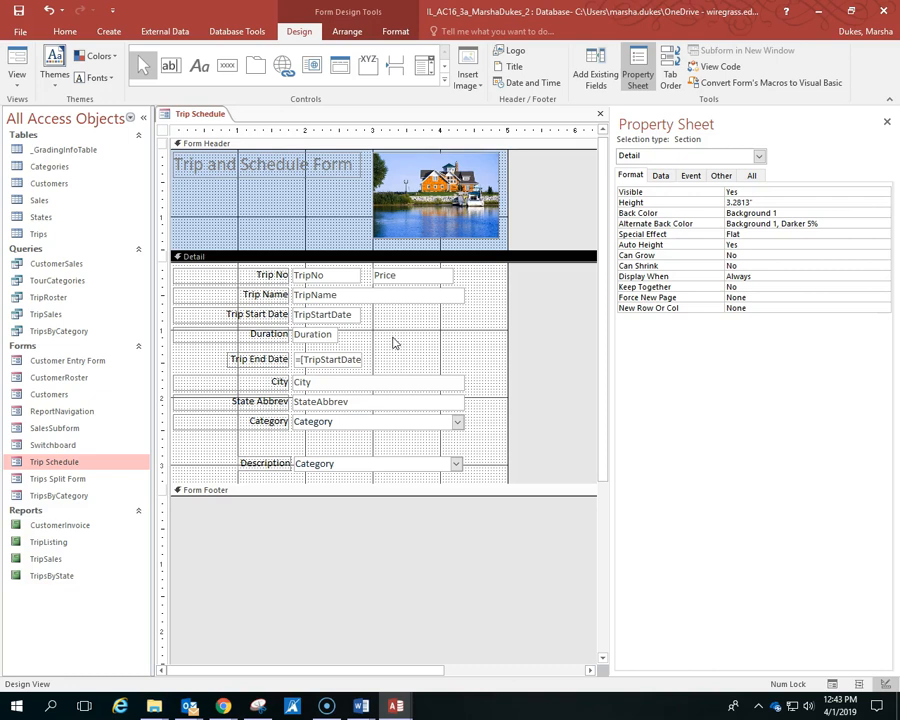
Step: Set the Tab Stop property of the TripNo text box to No
{"action": "left_click", "coordinate": [345, 275]}
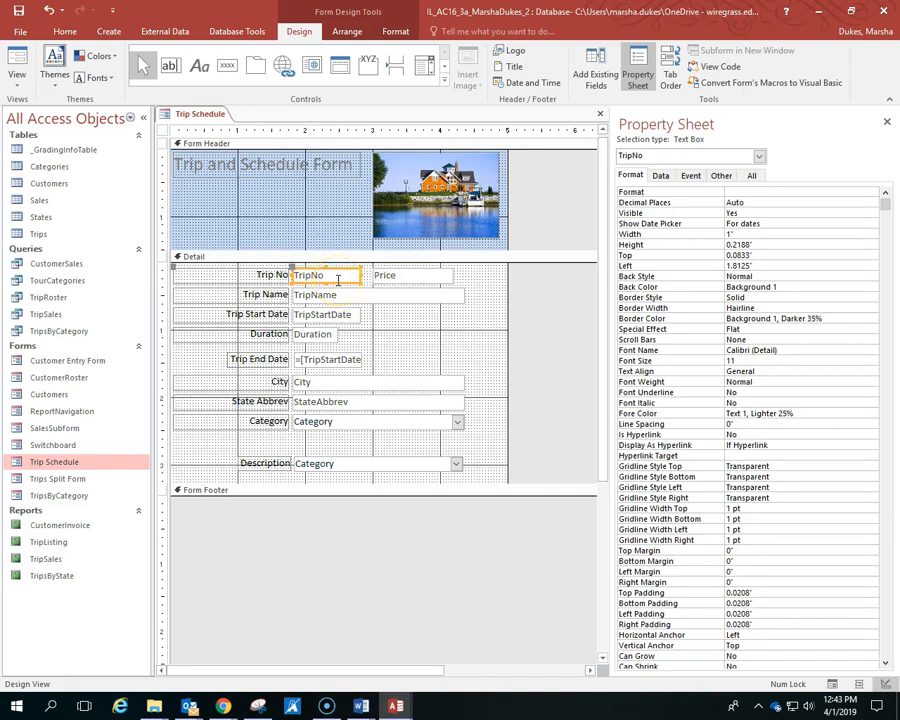
{"action": "left_click", "coordinate": [720, 176]}
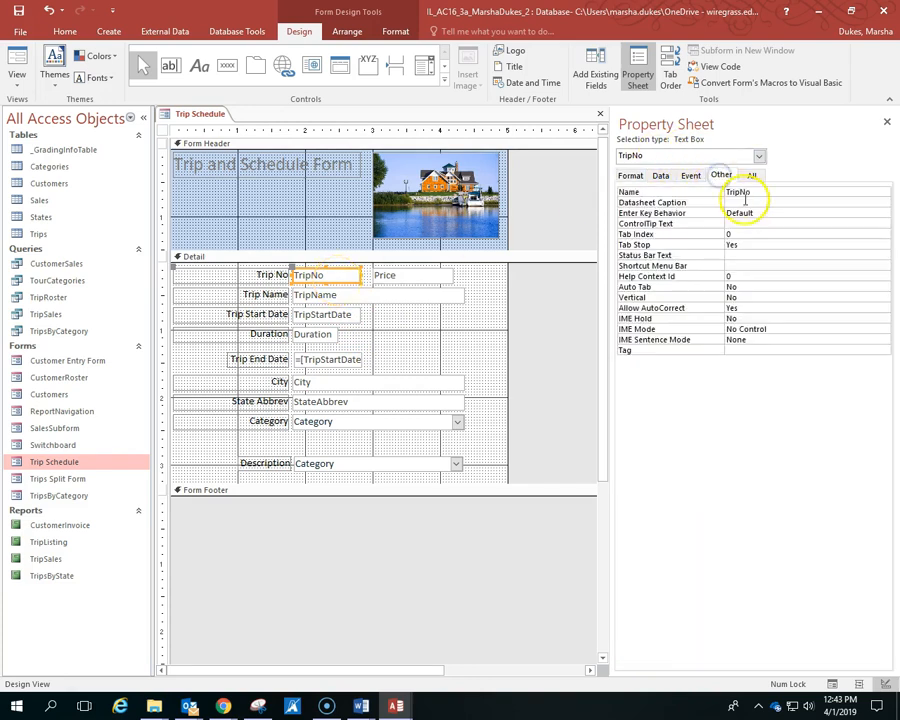
{"action": "left_click", "coordinate": [753, 244]}
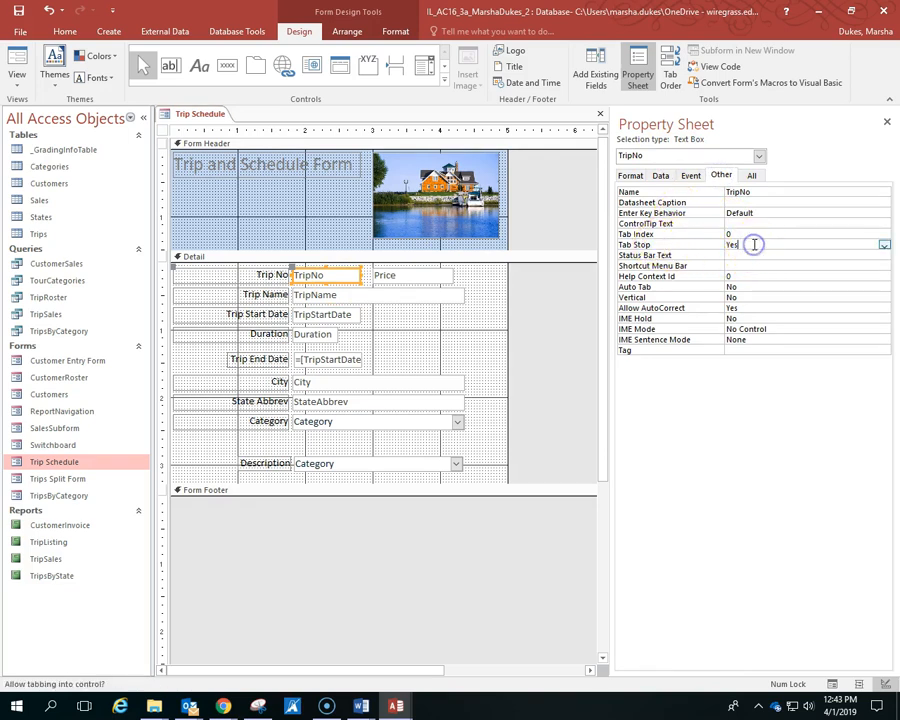
{"action": "left_click", "coordinate": [884, 245]}
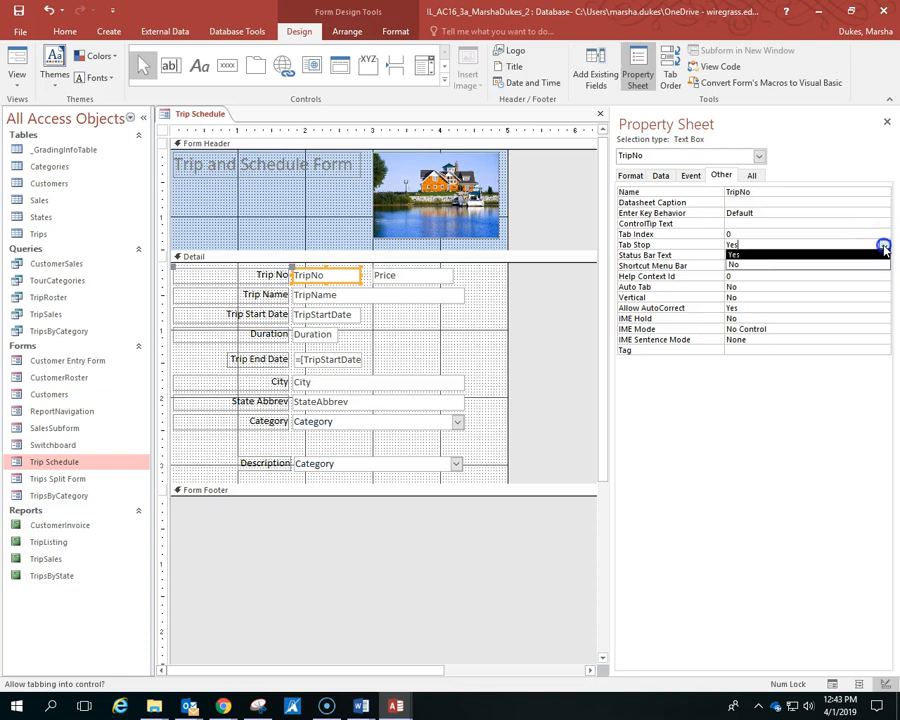
{"action": "left_click", "coordinate": [870, 263]}
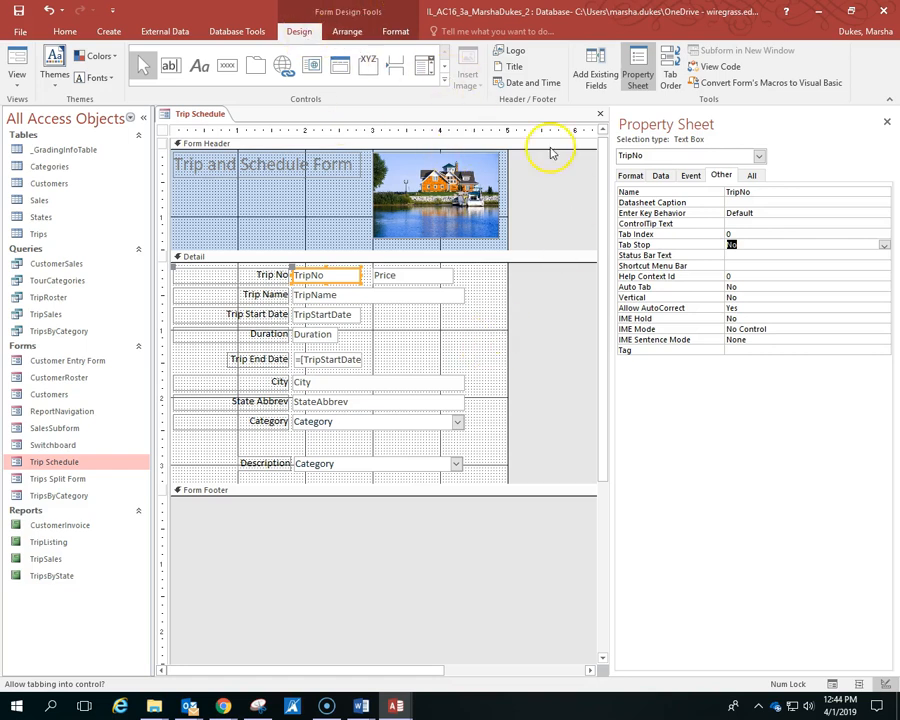
Step: Move Price above TripNo to first place in the Detail section's tab order and close the property sheet
{"action": "left_click", "coordinate": [667, 69]}
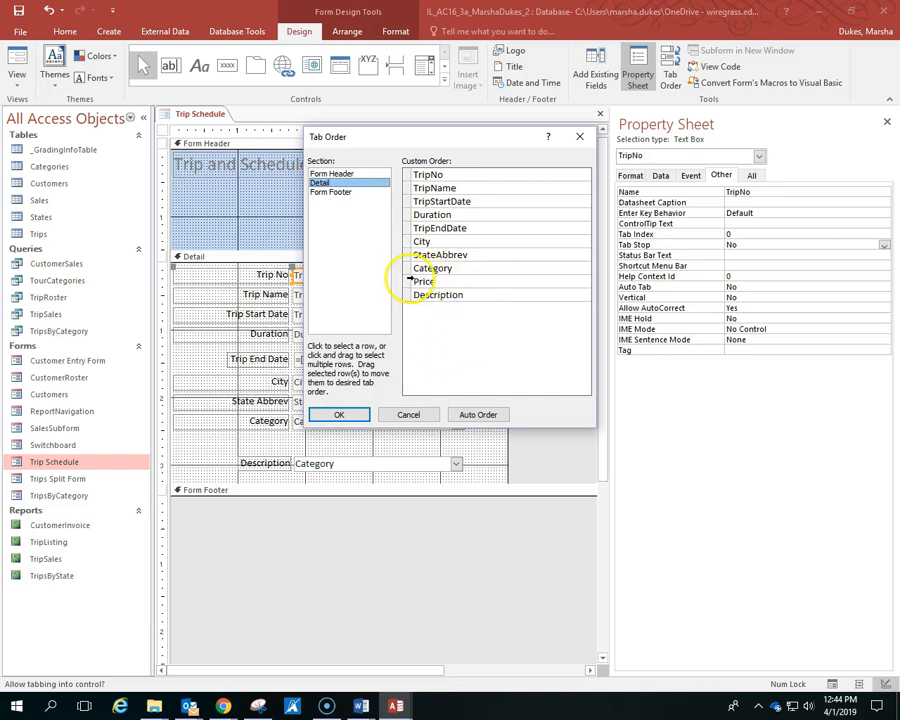
{"action": "left_click", "coordinate": [408, 281]}
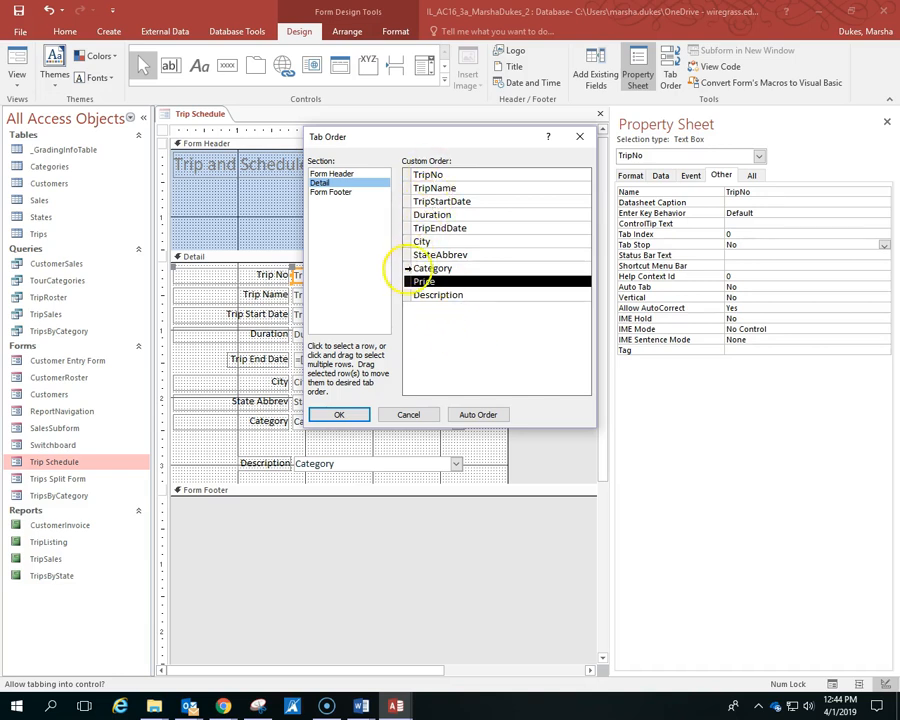
{"action": "left_click_drag", "start_coordinate": [406, 282], "coordinate": [408, 173]}
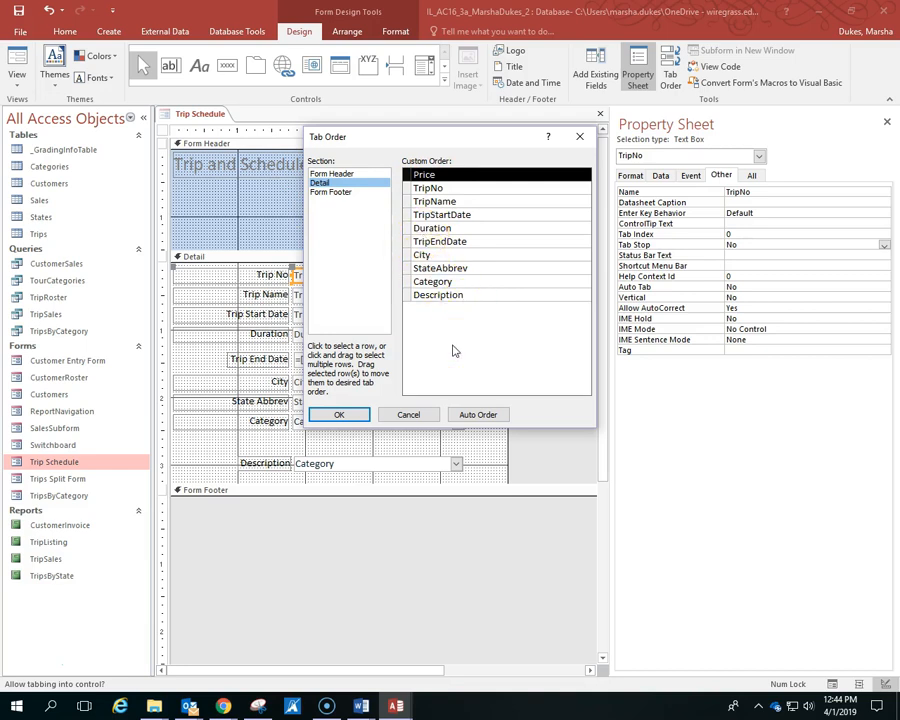
{"action": "left_click", "coordinate": [340, 415]}
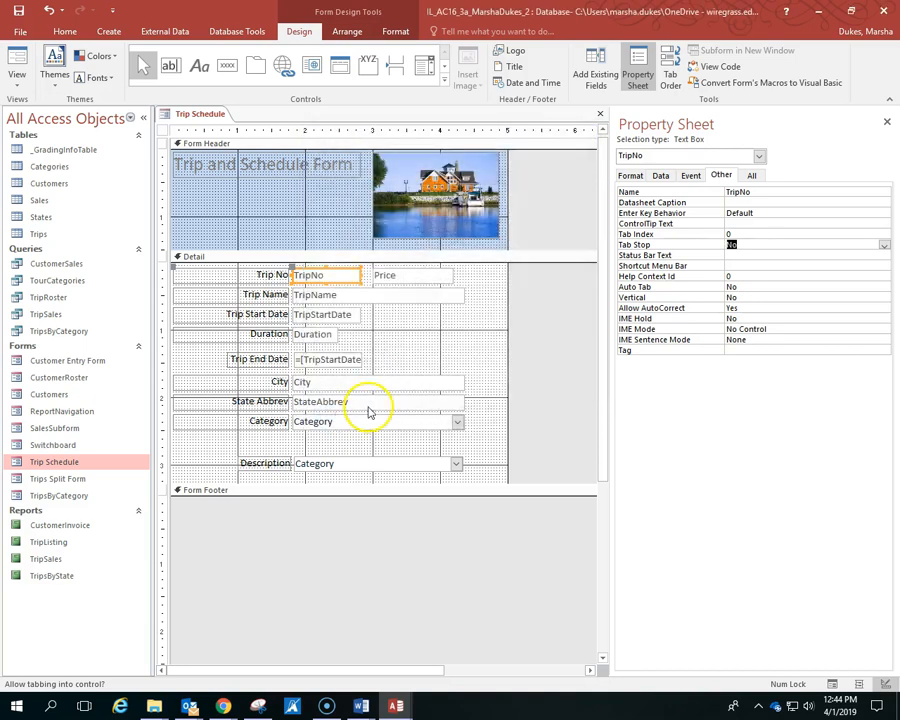
{"action": "left_click", "coordinate": [887, 123]}
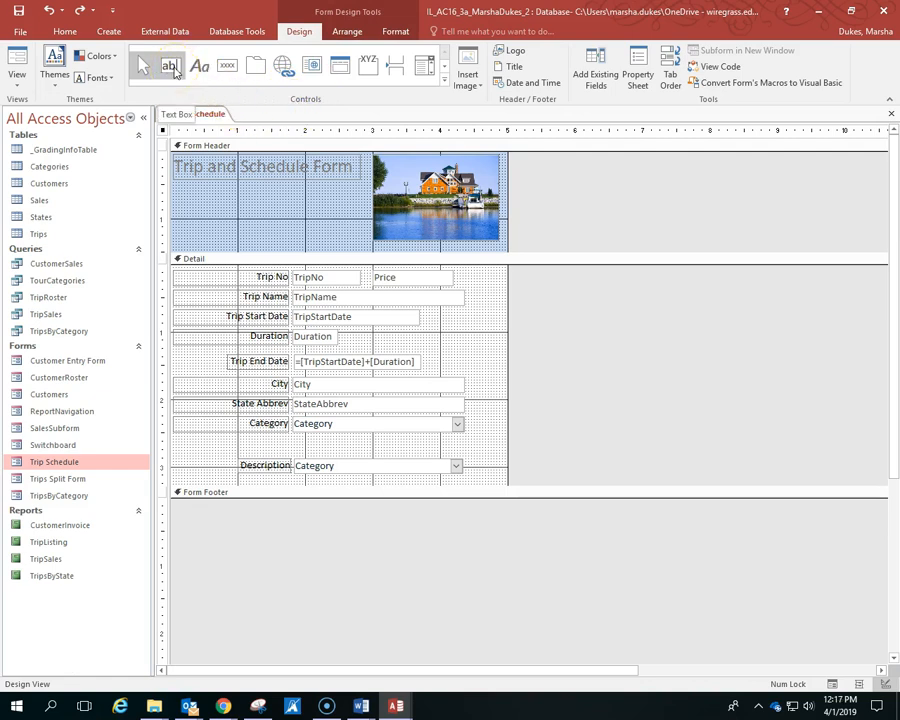
Step: Add a text box beside Duration at about the 3.4-inch mark and widen its label to about 1.1 inches
{"action": "left_click", "coordinate": [171, 67]}
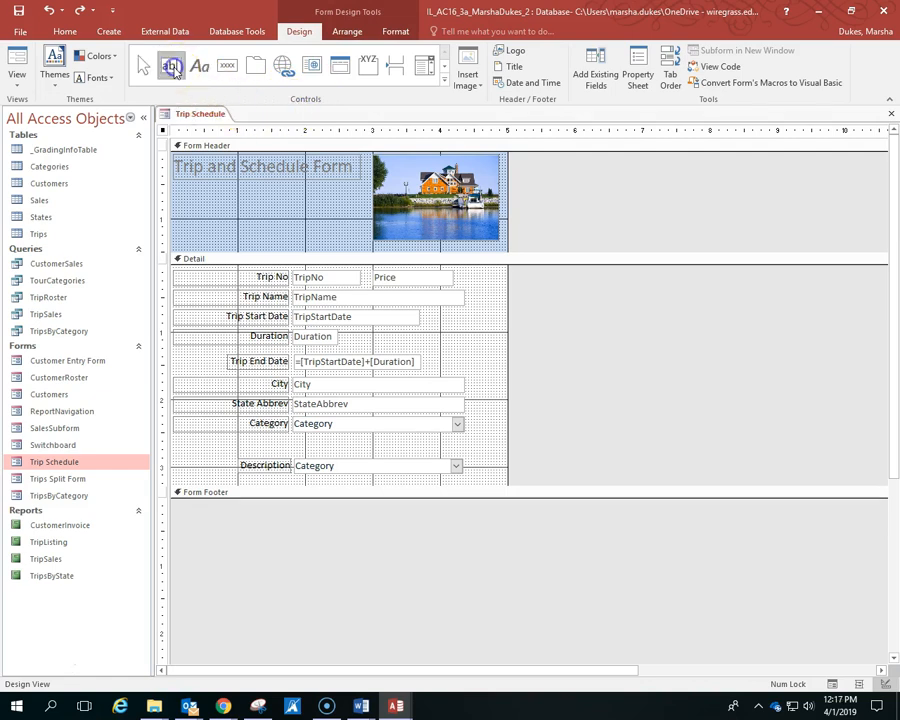
{"action": "left_click", "coordinate": [402, 335]}
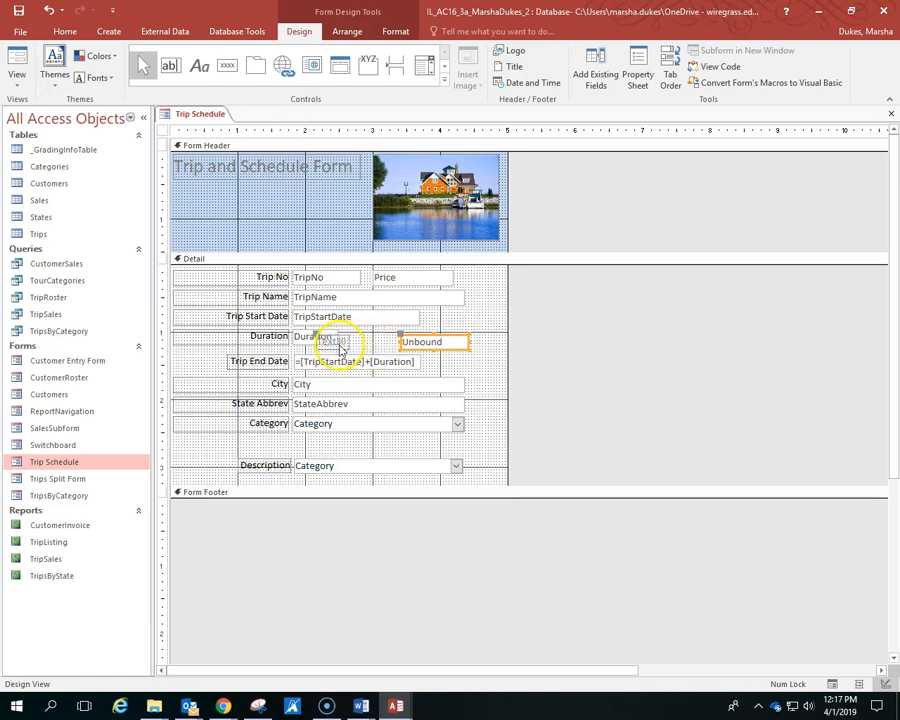
{"action": "left_click", "coordinate": [340, 344]}
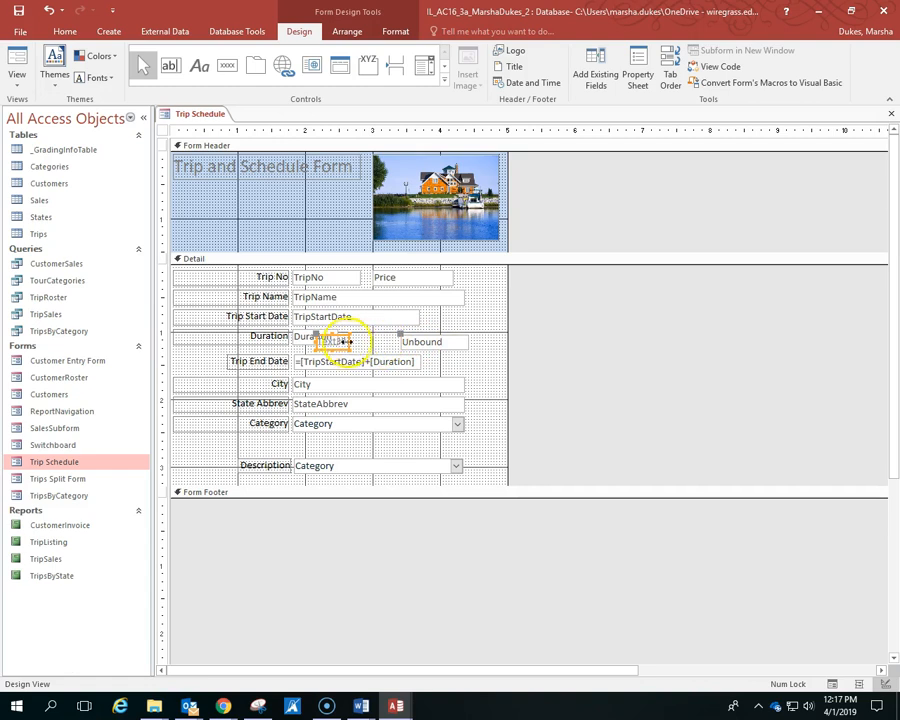
{"action": "left_click_drag", "start_coordinate": [350, 342], "coordinate": [390, 340]}
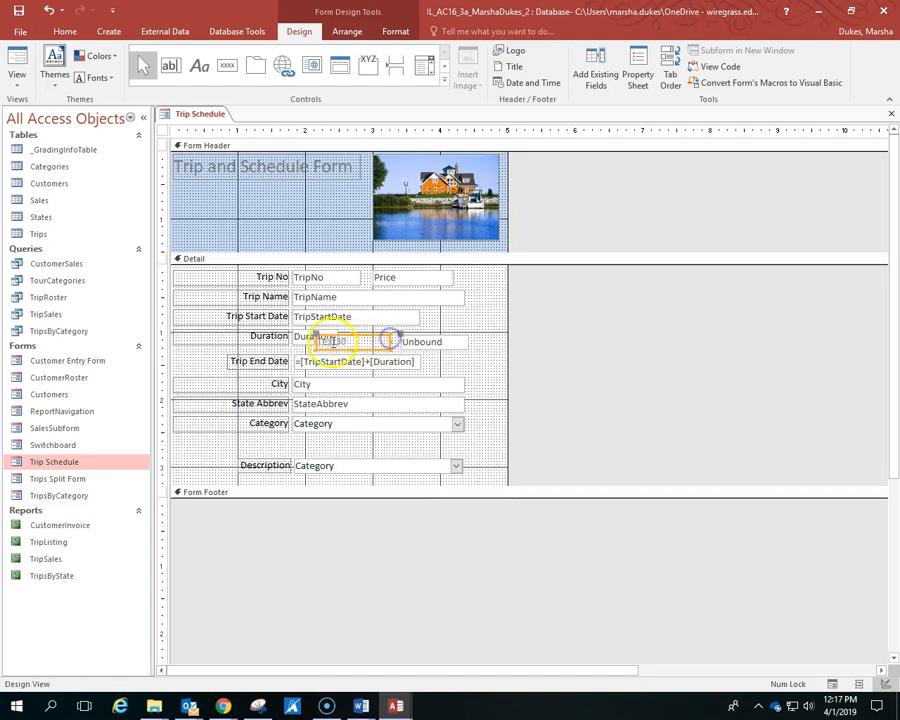
Step: Narrow the new text box's label to about 0.6 inch and widen the unbound text box to about 1.25 inches
{"action": "left_click_drag", "start_coordinate": [315, 341], "coordinate": [351, 340]}
{"action": "left_click", "coordinate": [446, 342]}
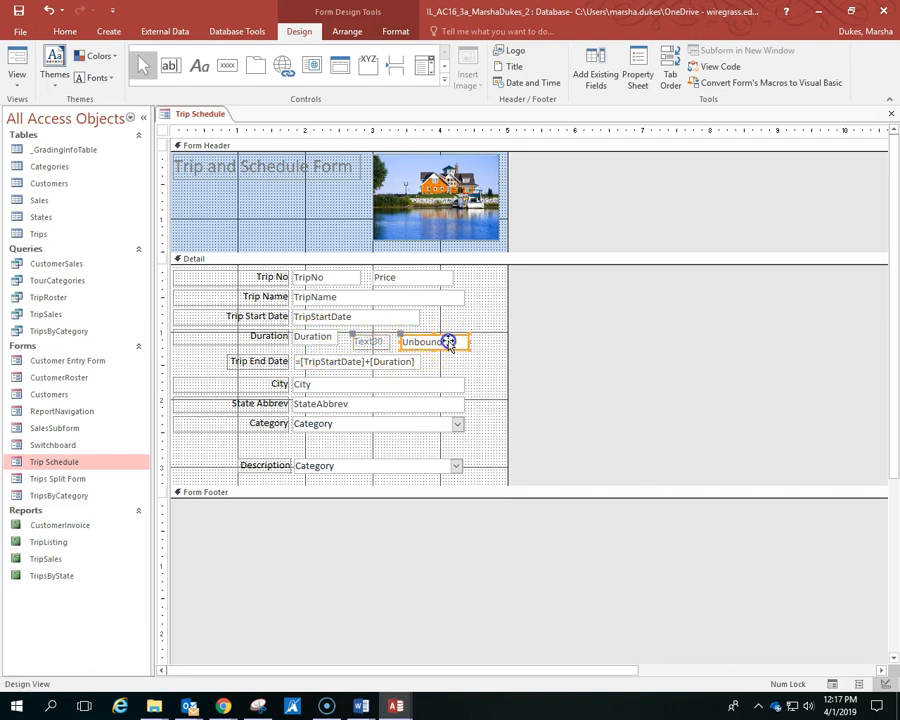
{"action": "left_click_drag", "start_coordinate": [469, 341], "coordinate": [482, 342]}
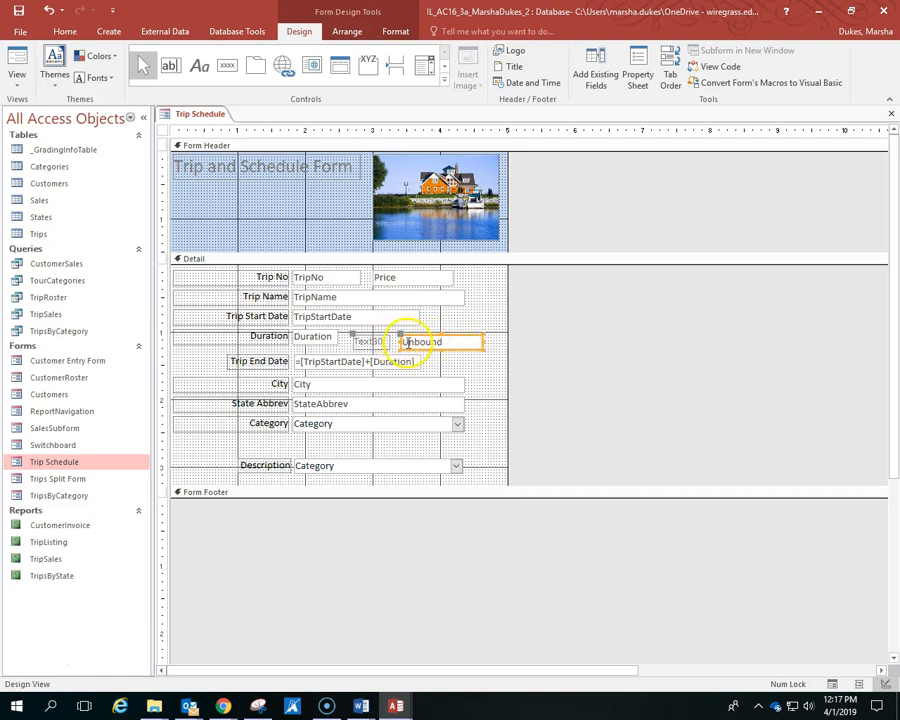
Step: Shift the unbound text box and its label up together beside Duration, to about the 1-inch vertical mark
{"action": "left_click", "coordinate": [378, 343], "text": "shift"}
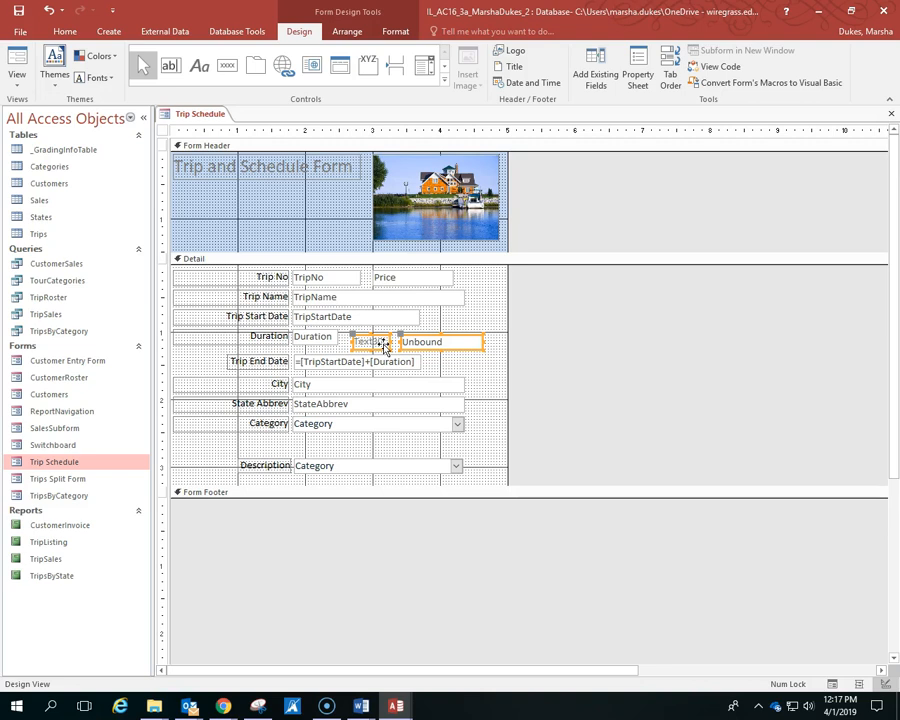
{"action": "key", "text": "Up"}
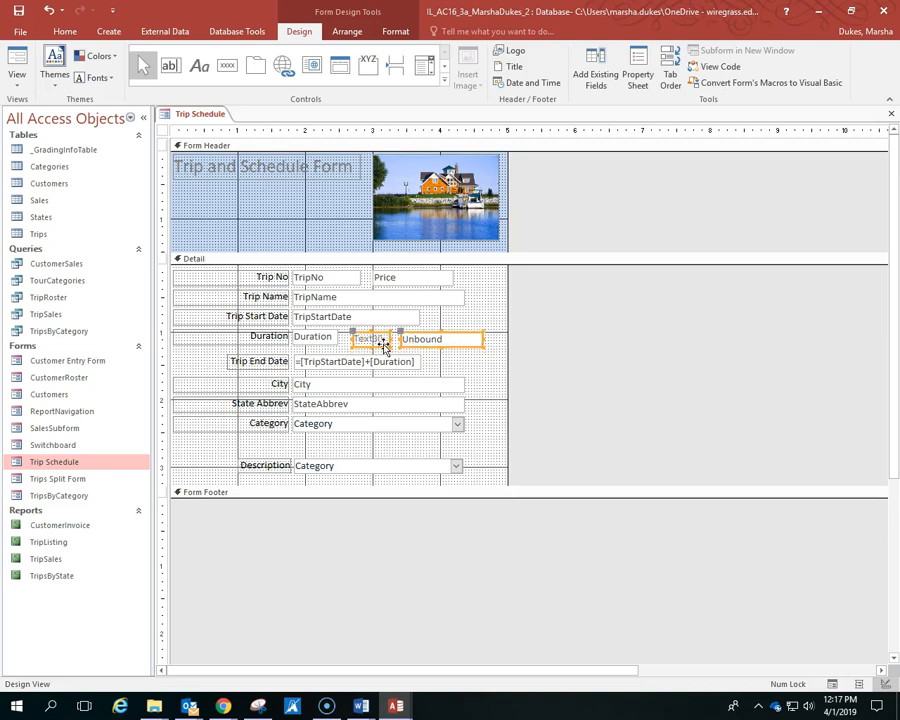
{"action": "left_click", "coordinate": [514, 376]}
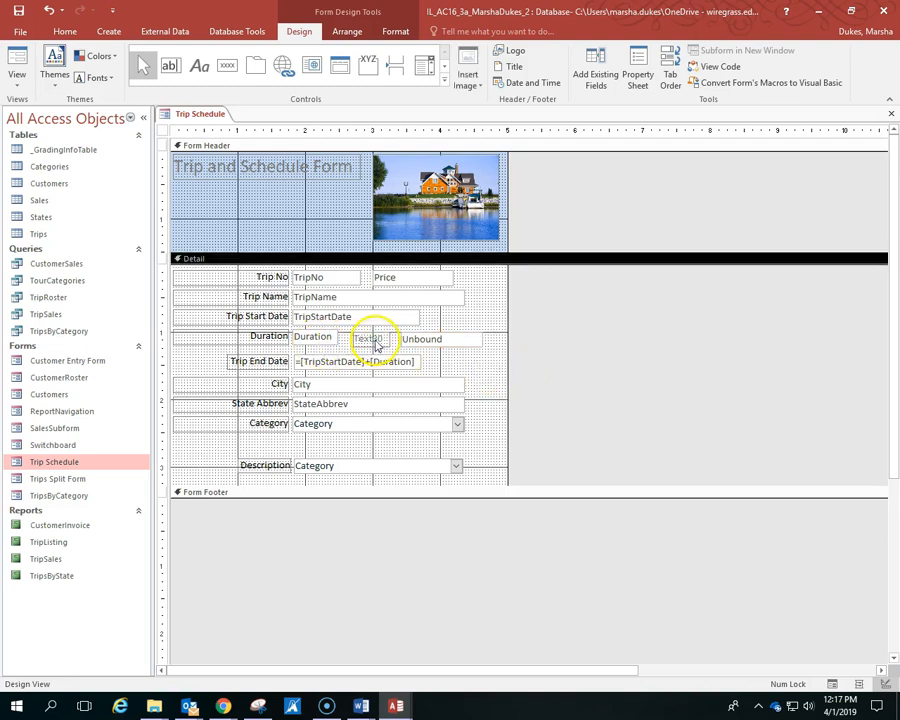
{"action": "left_click", "coordinate": [446, 339]}
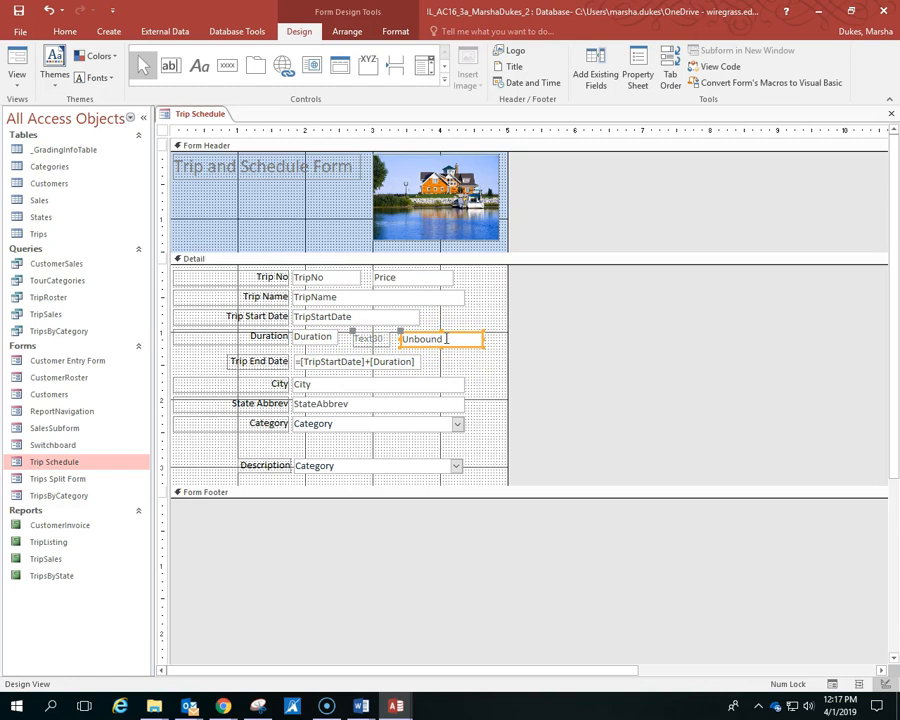
{"action": "left_click", "coordinate": [372, 339], "text": "shift"}
{"action": "key", "text": "Up"}
{"action": "left_click", "coordinate": [474, 394]}
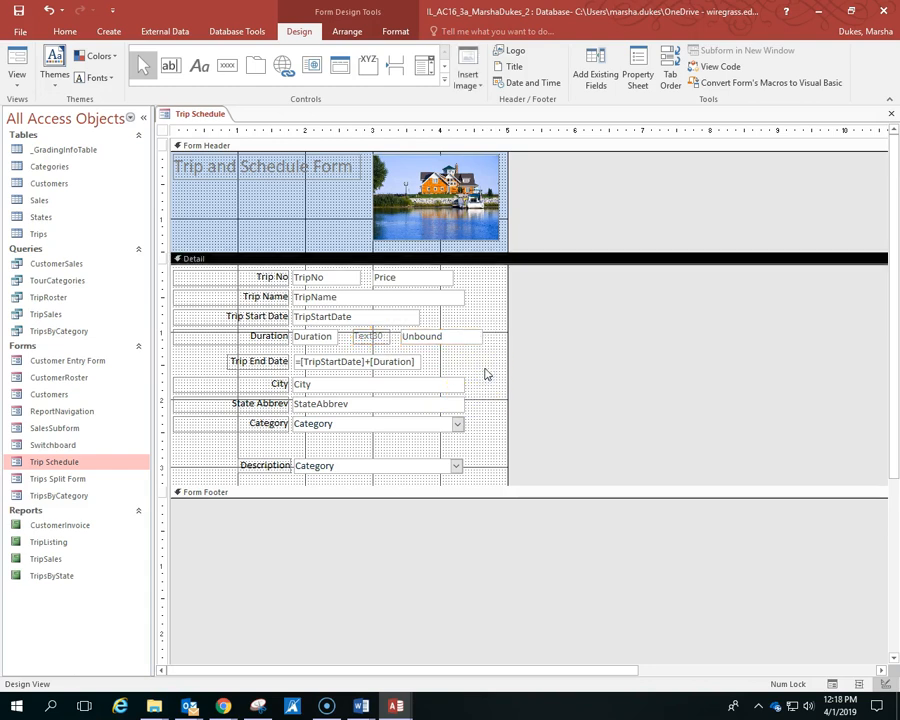
{"action": "left_click", "coordinate": [383, 342]}
{"action": "left_click", "coordinate": [403, 343]}
{"action": "left_click_drag", "start_coordinate": [403, 343], "coordinate": [403, 346]}
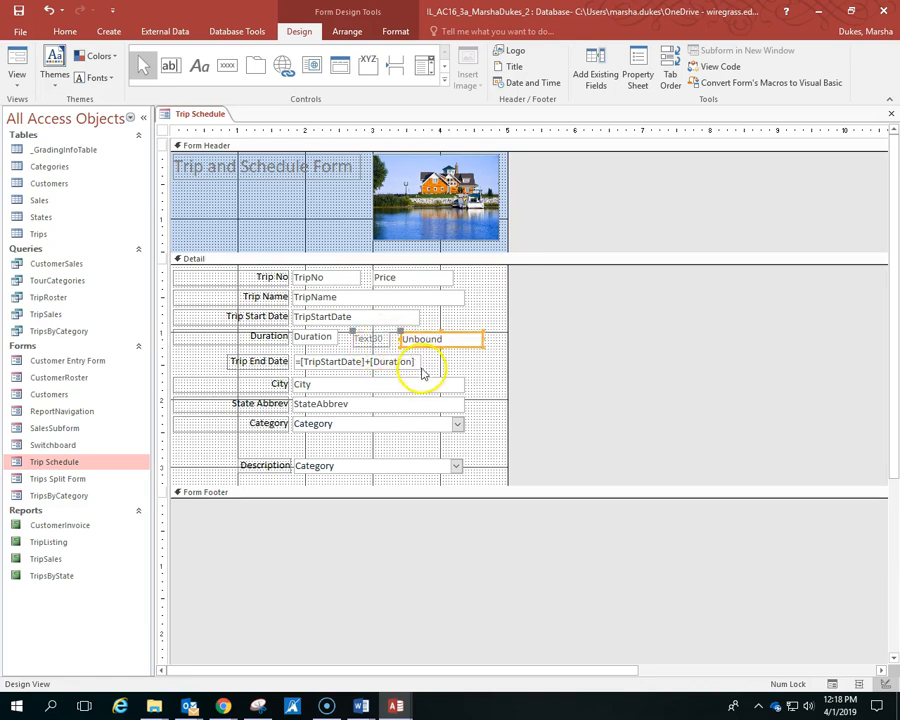
Step: Change the new label's text to Cost/Night and move its text box over to about the 3.7-inch horizontal mark
{"action": "left_click", "coordinate": [372, 339]}
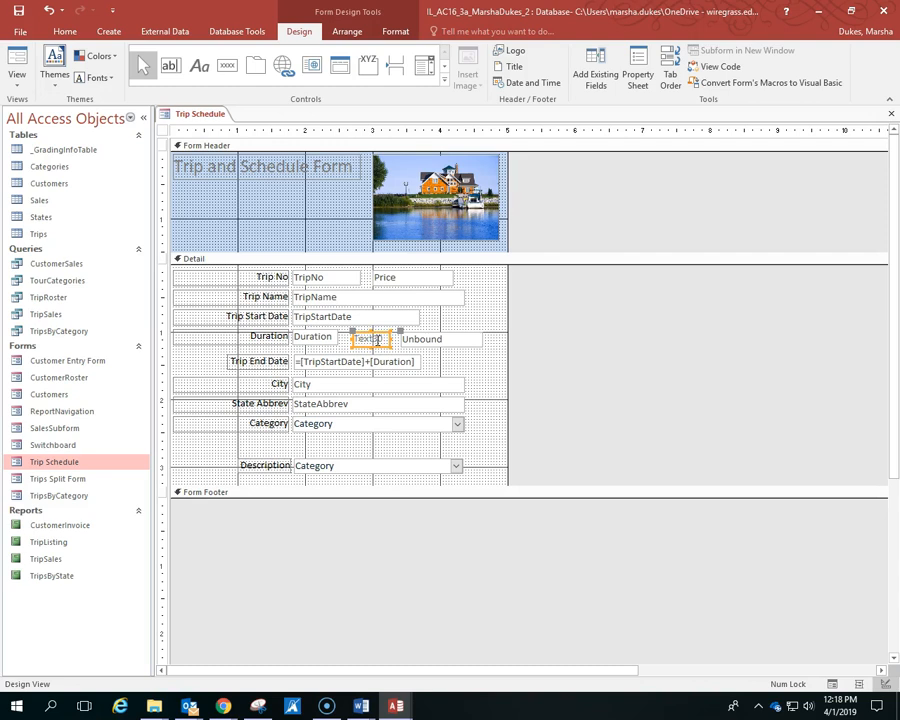
{"action": "left_click", "coordinate": [386, 339]}
{"action": "left_click_drag", "start_coordinate": [386, 339], "coordinate": [351, 339]}
{"action": "type", "text": "Cost/"}
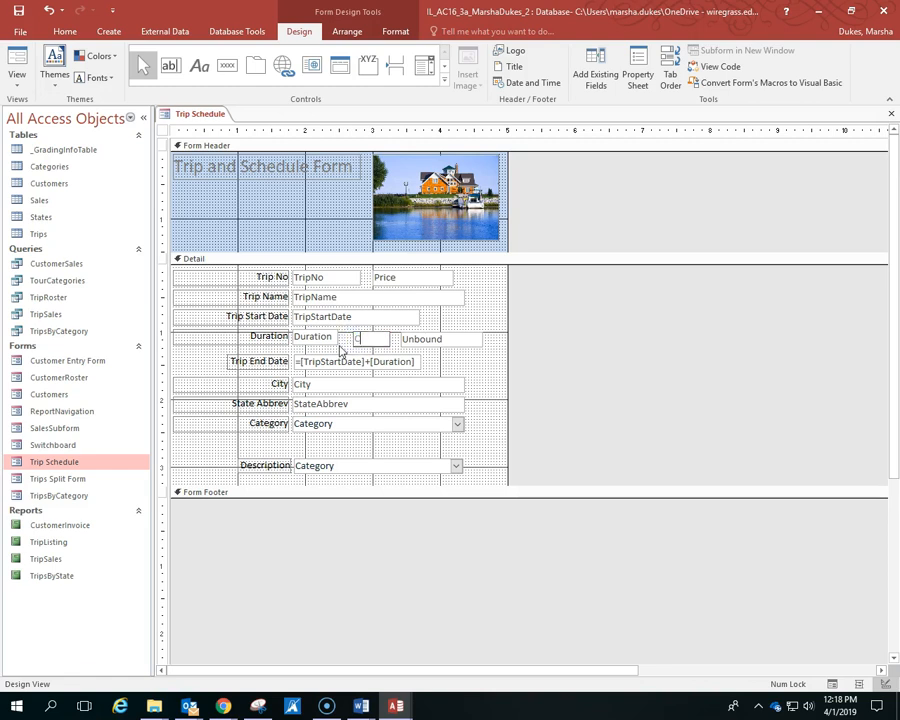
{"action": "type", "text": "Night"}
{"action": "left_click", "coordinate": [354, 338]}
{"action": "left_click", "coordinate": [430, 340]}
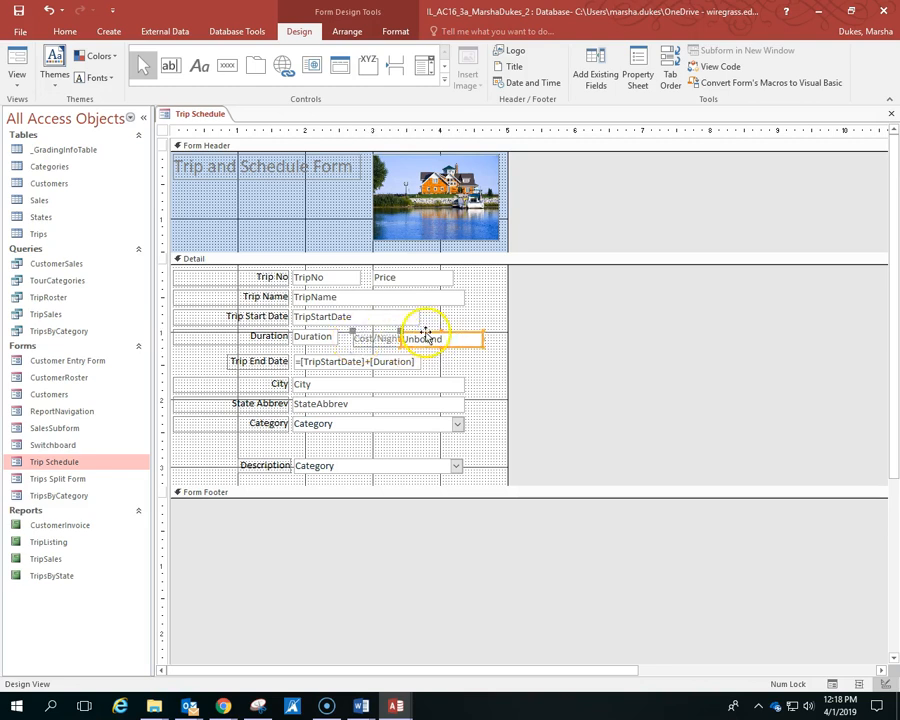
{"action": "left_click_drag", "start_coordinate": [425, 333], "coordinate": [445, 335]}
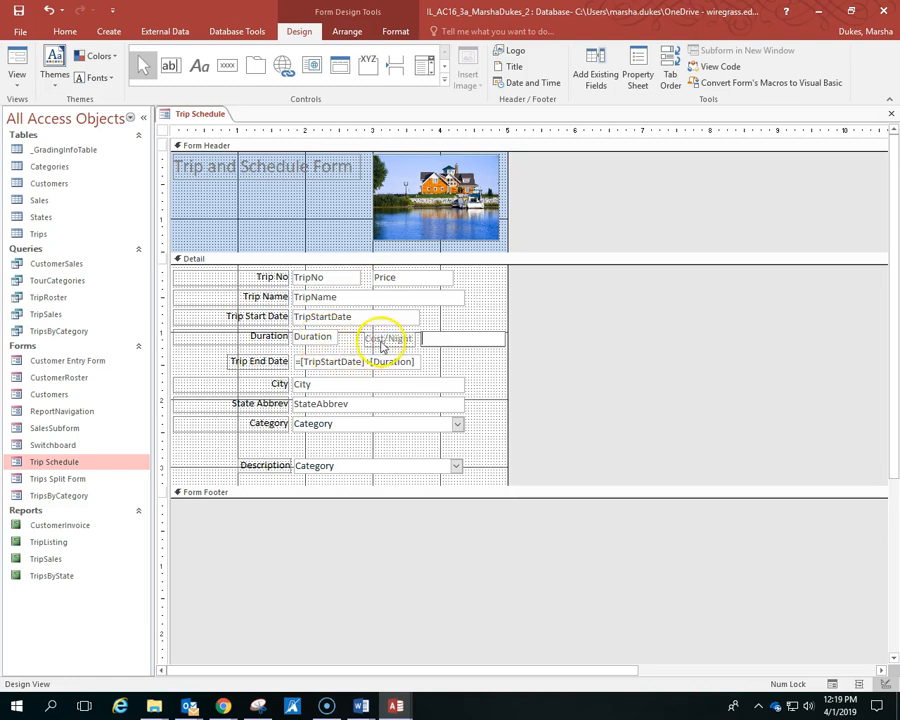
{"action": "left_click", "coordinate": [446, 338]}
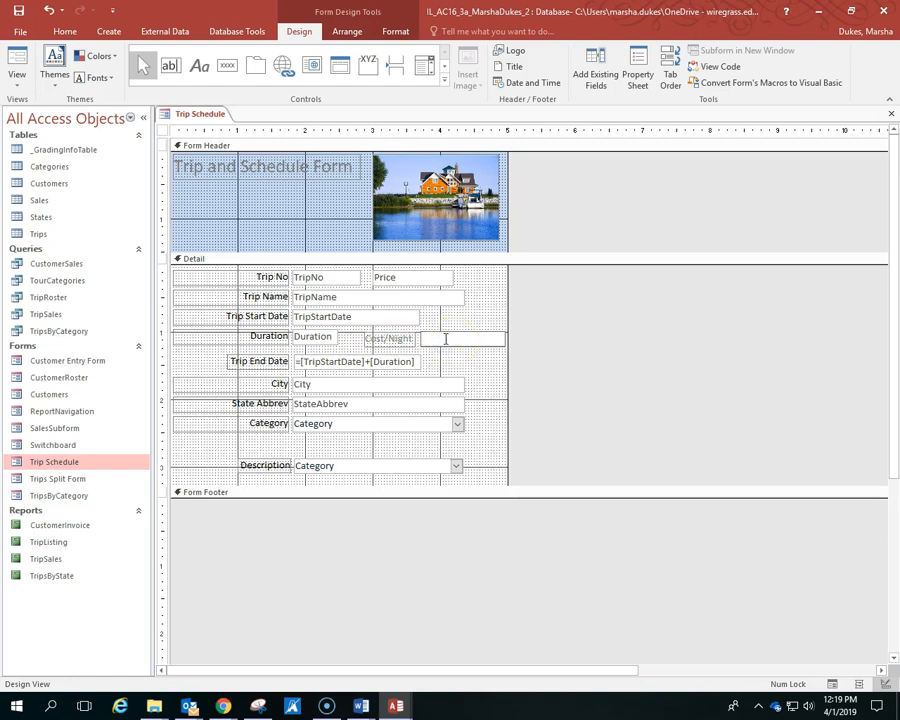
{"action": "type", "text": "="}
{"action": "type", "text": "["}
{"action": "type", "text": "Price"}
{"action": "type", "text": "]"}
{"action": "type", "text": "/"}
{"action": "type", "text": "["}
{"action": "type", "text": "Duratio"}
{"action": "type", "text": "n]"}
{"action": "left_click_drag", "start_coordinate": [486, 339], "coordinate": [409, 337]}
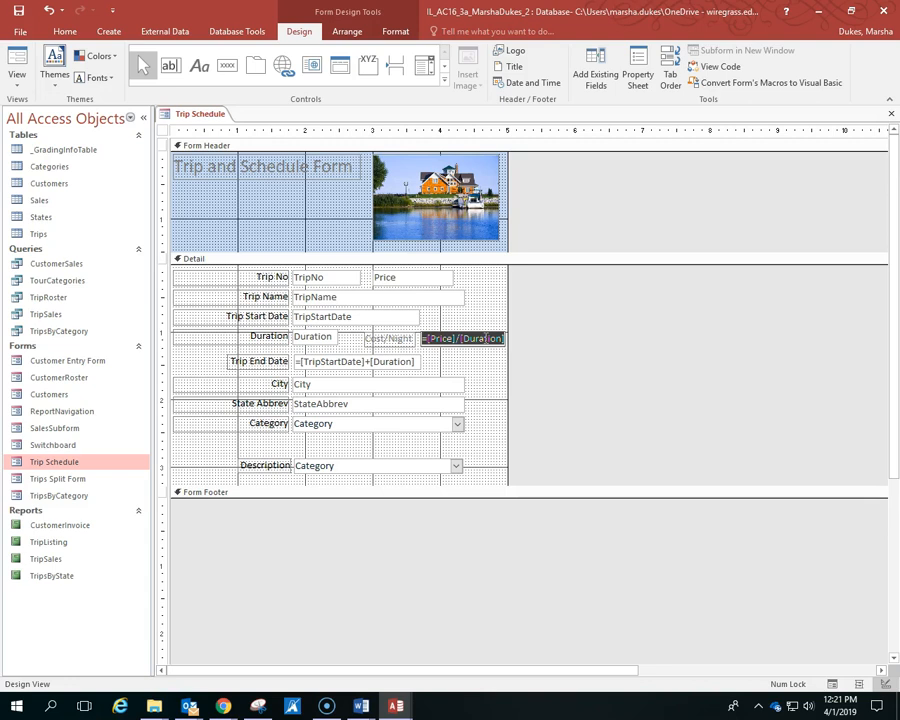
{"action": "key", "text": "Delete"}
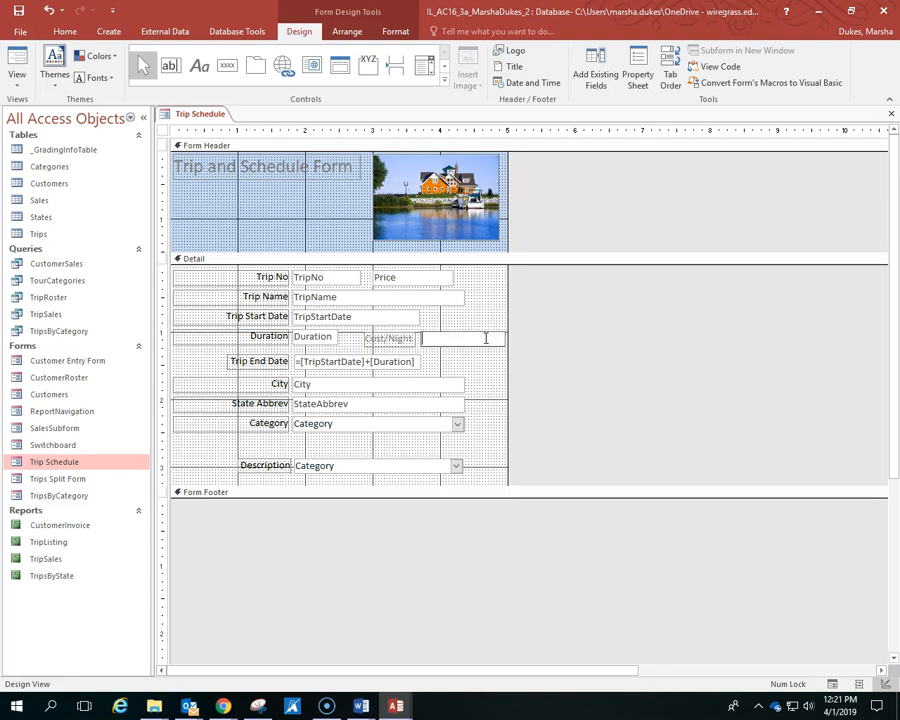
Step: Set the Control Source property of the Cost/Night text box to =[Price]/[Duration]
{"action": "left_click", "coordinate": [587, 221]}
{"action": "left_click", "coordinate": [638, 77]}
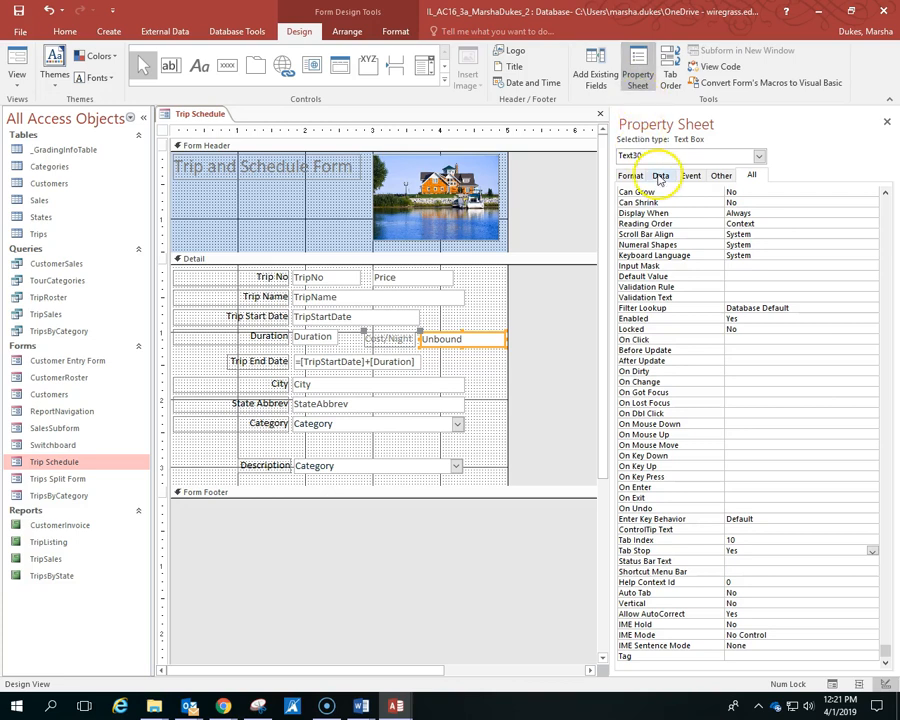
{"action": "left_click", "coordinate": [661, 176]}
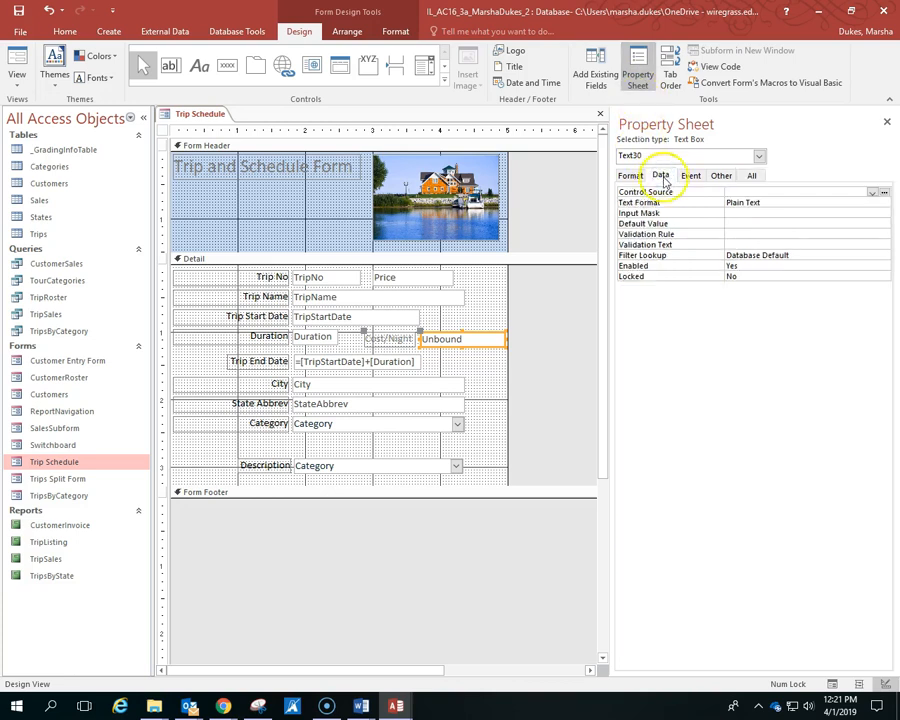
{"action": "left_click", "coordinate": [731, 191]}
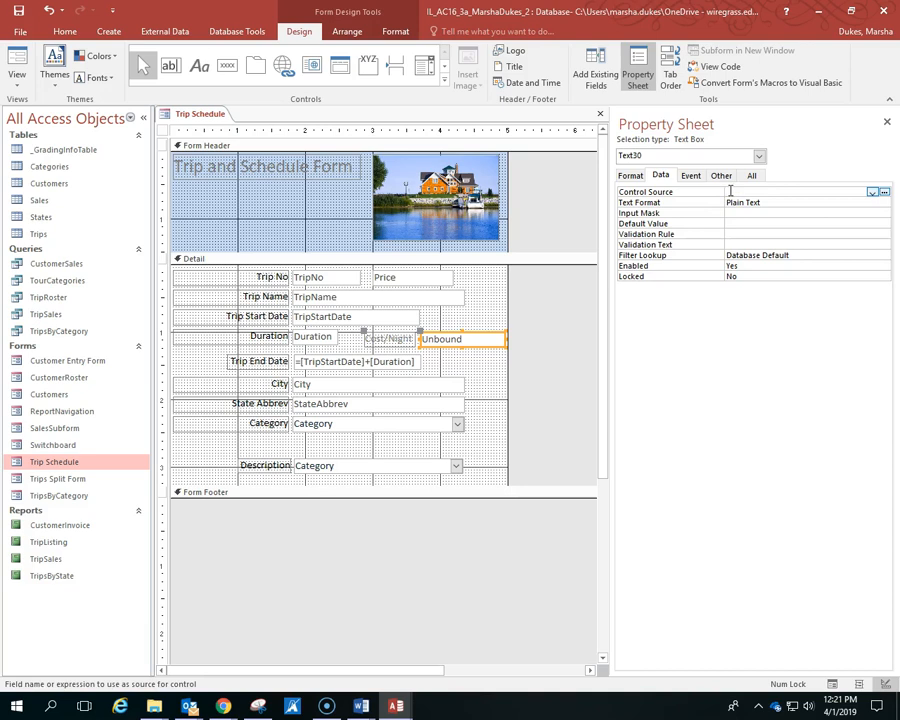
{"action": "type", "text": "=[Pri"}
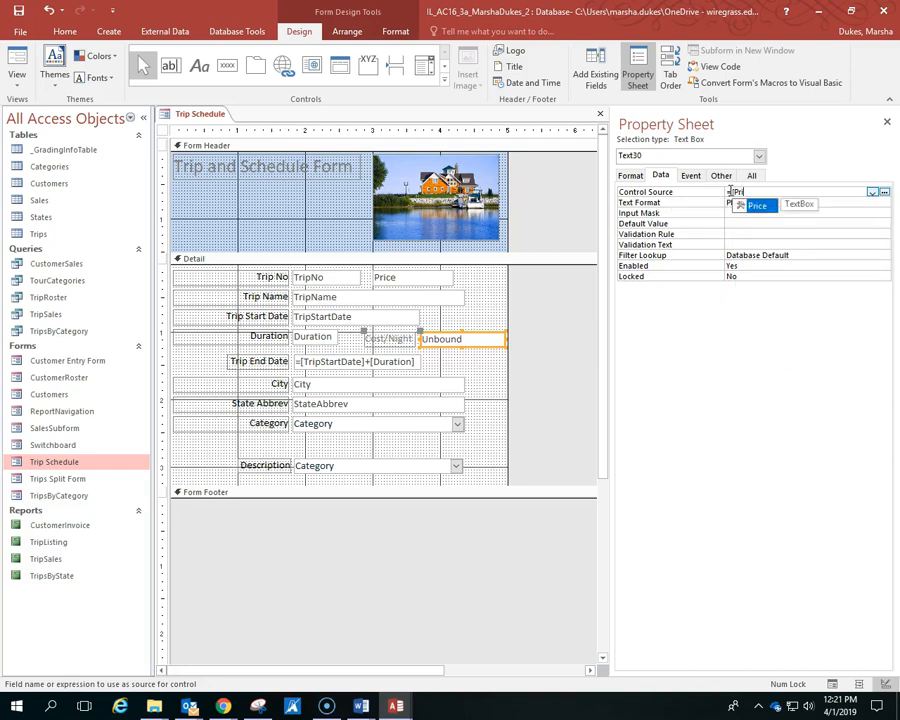
{"action": "double_click", "coordinate": [757, 207]}
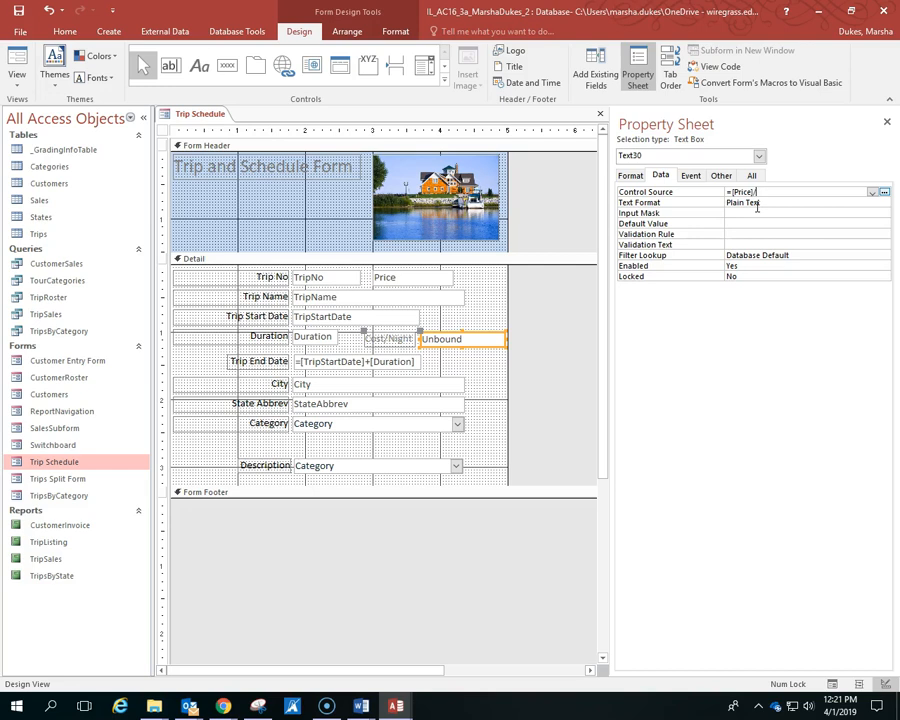
{"action": "type", "text": "/[Du"}
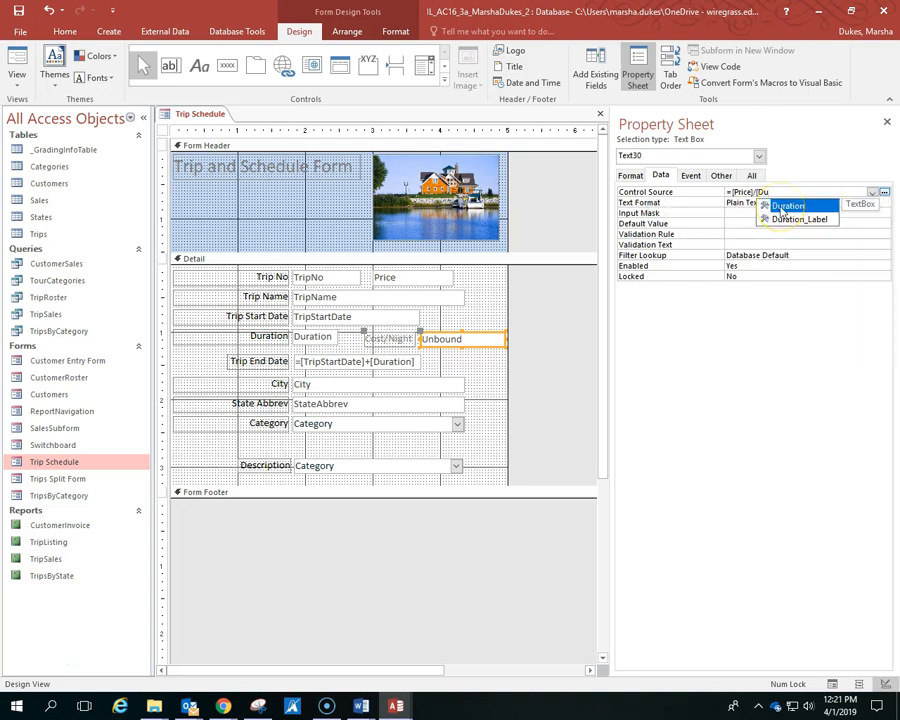
{"action": "left_click", "coordinate": [785, 206]}
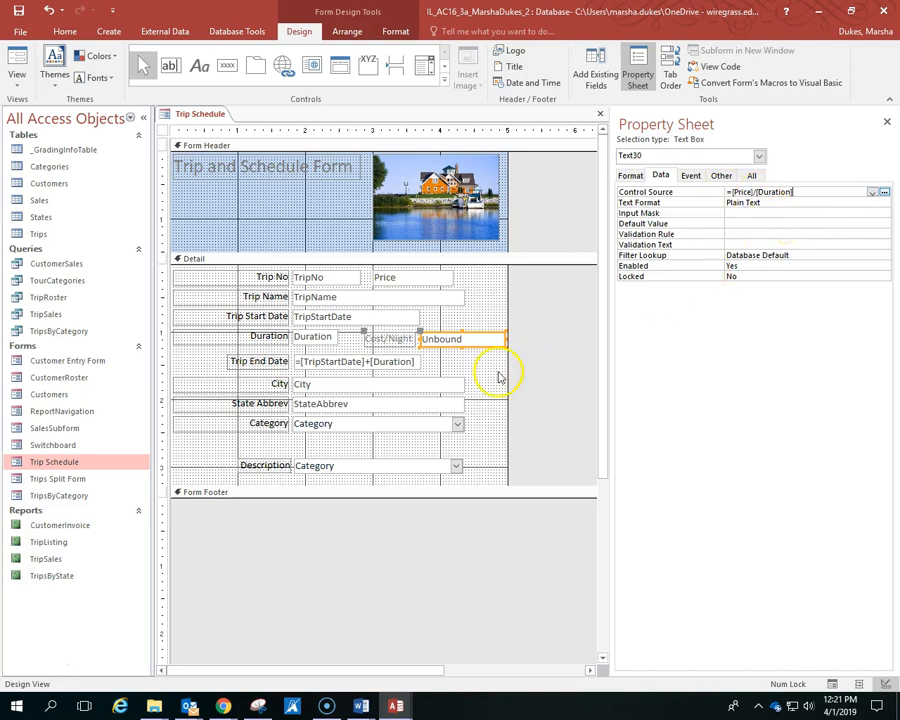
{"action": "left_click", "coordinate": [765, 213]}
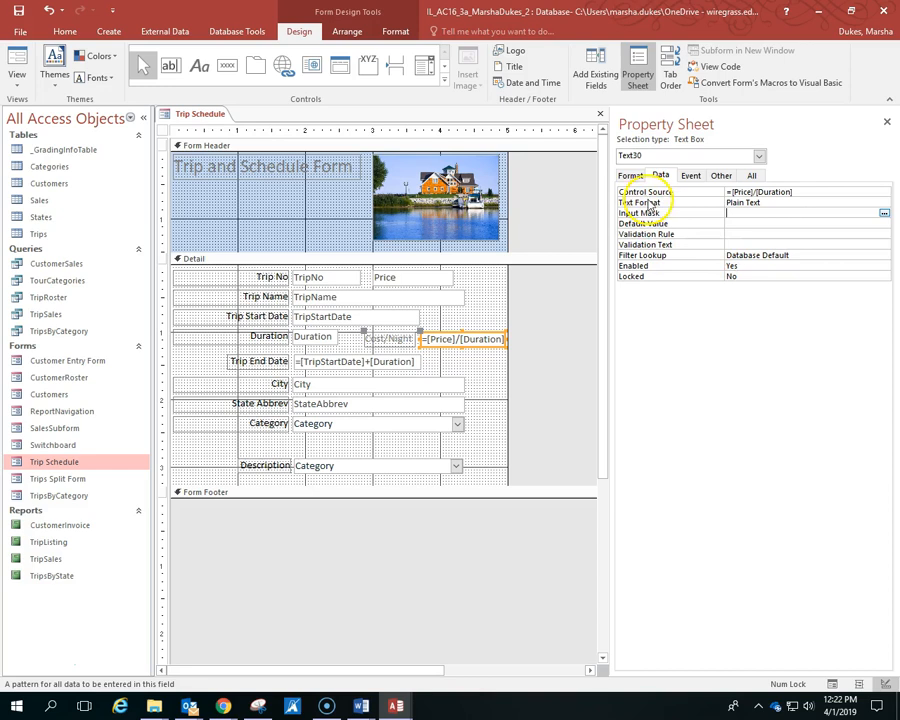
Step: Set the Cost/Night text box's Format property to Currency and save the form
{"action": "left_click", "coordinate": [631, 176]}
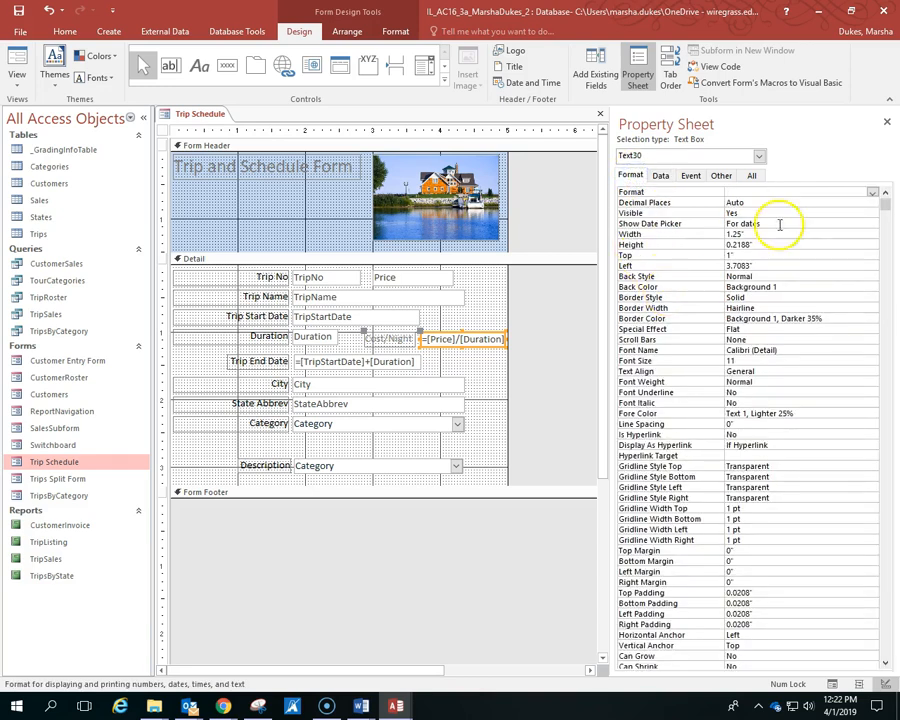
{"action": "left_click", "coordinate": [872, 193]}
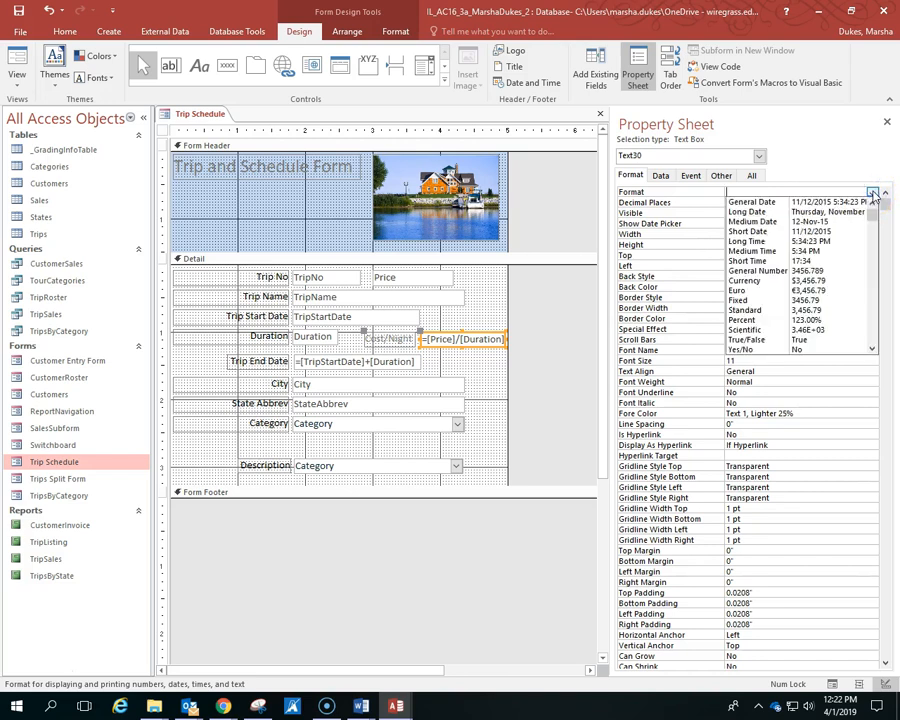
{"action": "left_click", "coordinate": [807, 281]}
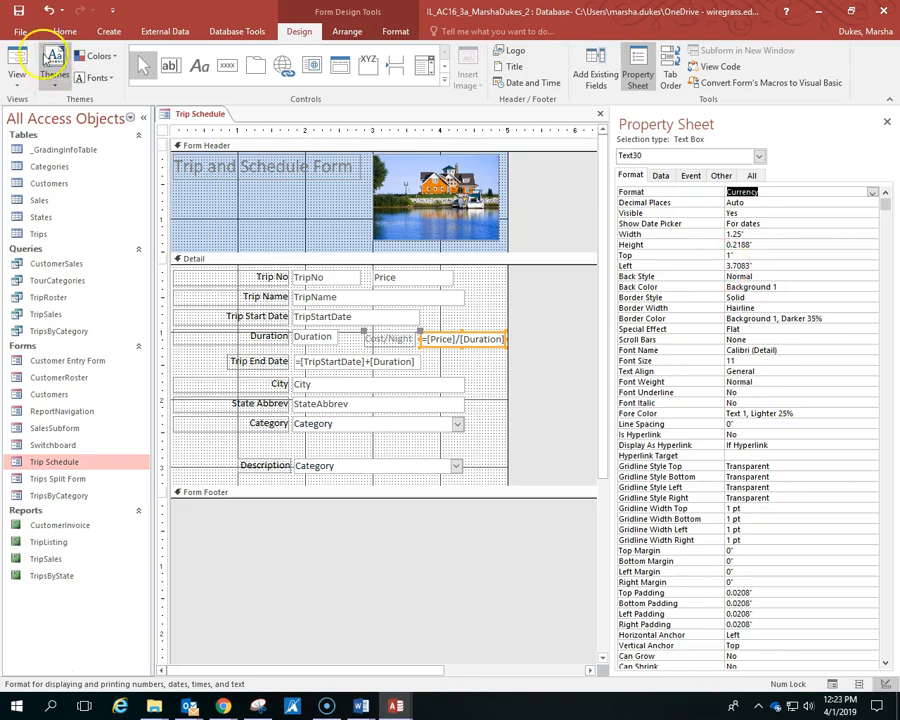
{"action": "left_click", "coordinate": [18, 14]}
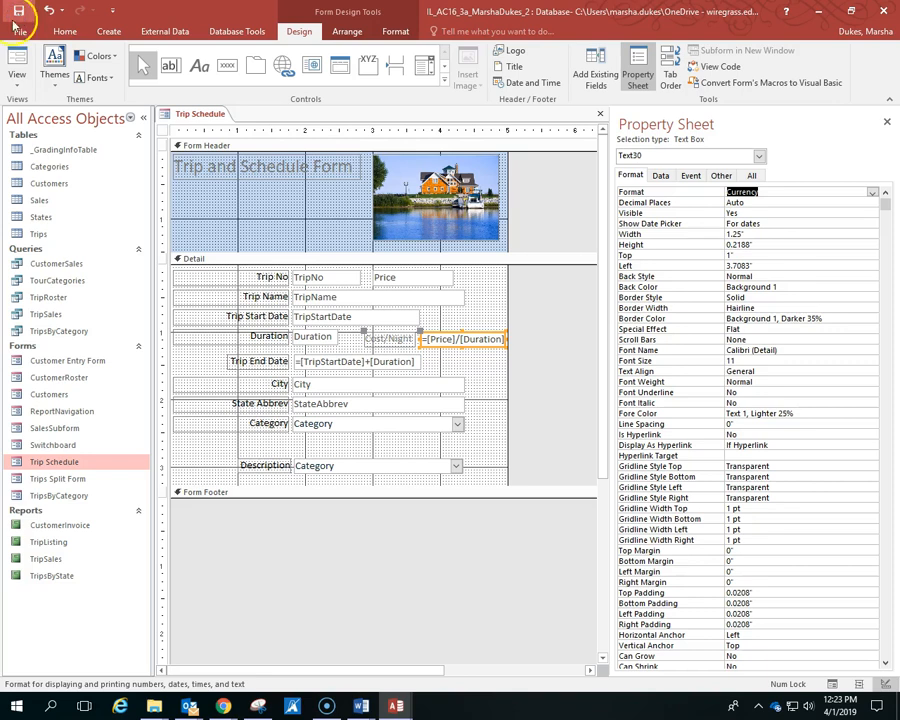
Step: Display the form in Form View and set the Duration to 4 in the last record
{"action": "left_click", "coordinate": [15, 57]}
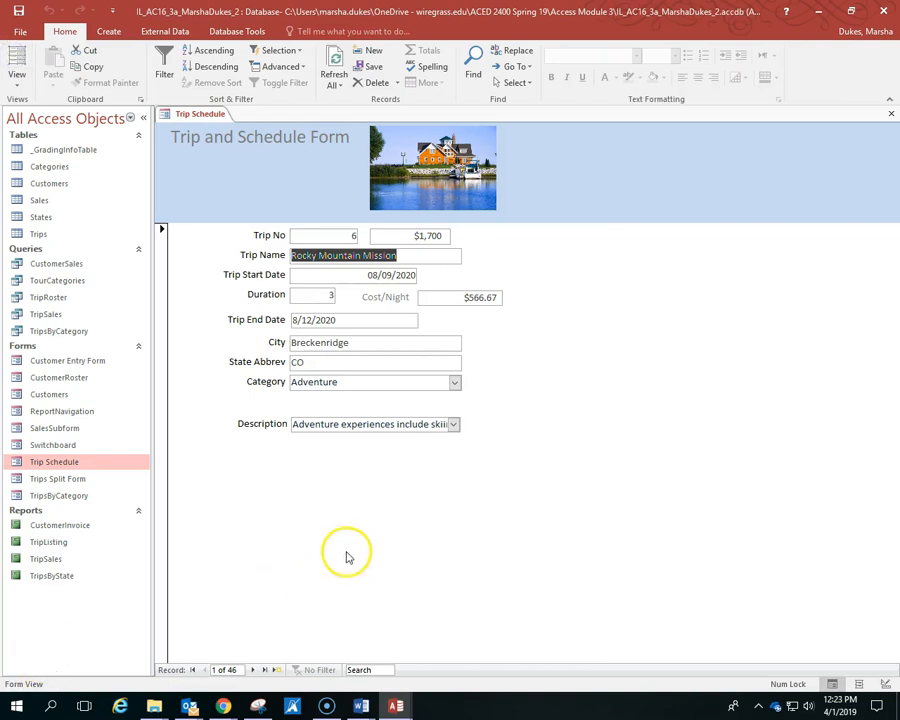
{"action": "left_click", "coordinate": [264, 672]}
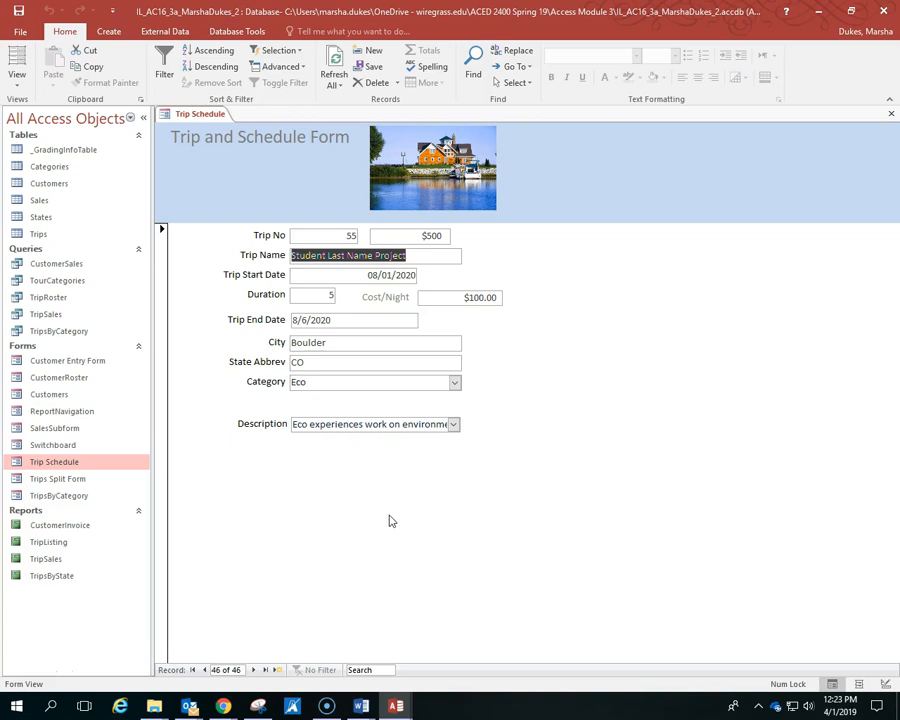
{"action": "left_click", "coordinate": [330, 294]}
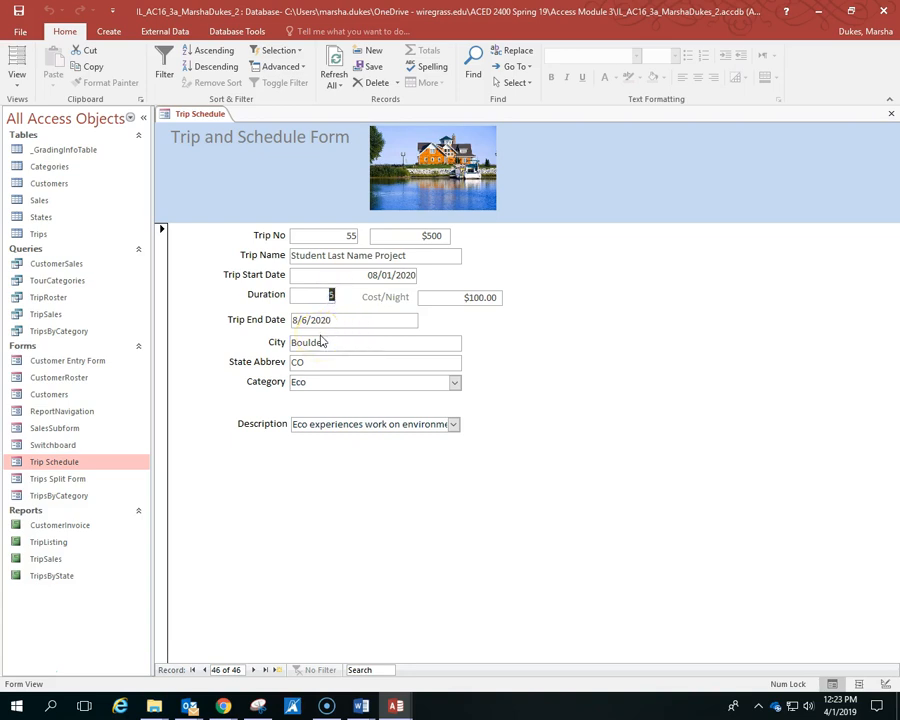
{"action": "type", "text": "4"}
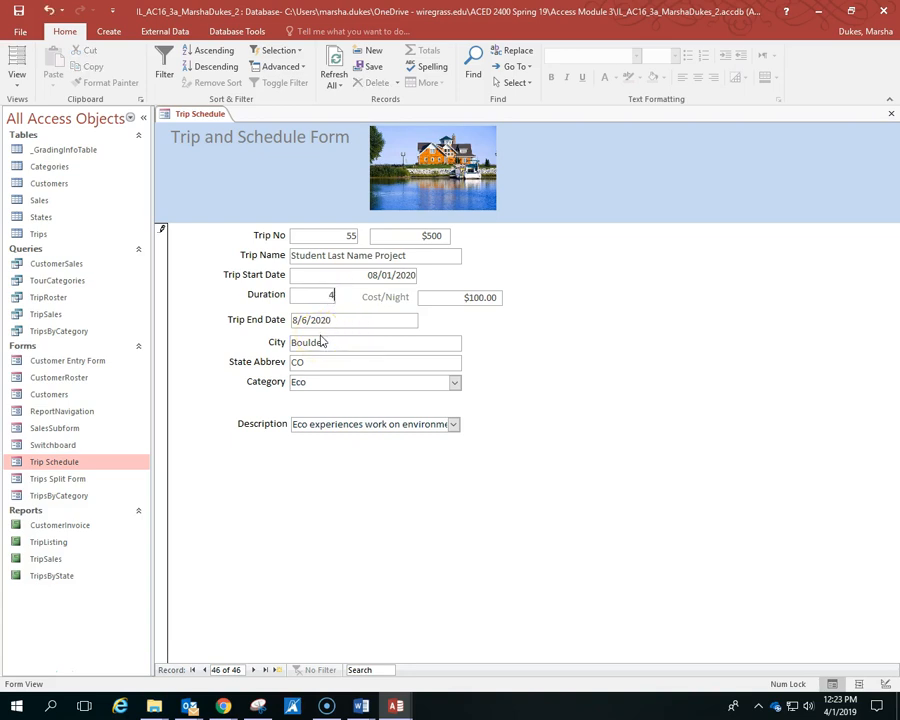
{"action": "key", "text": "Tab"}
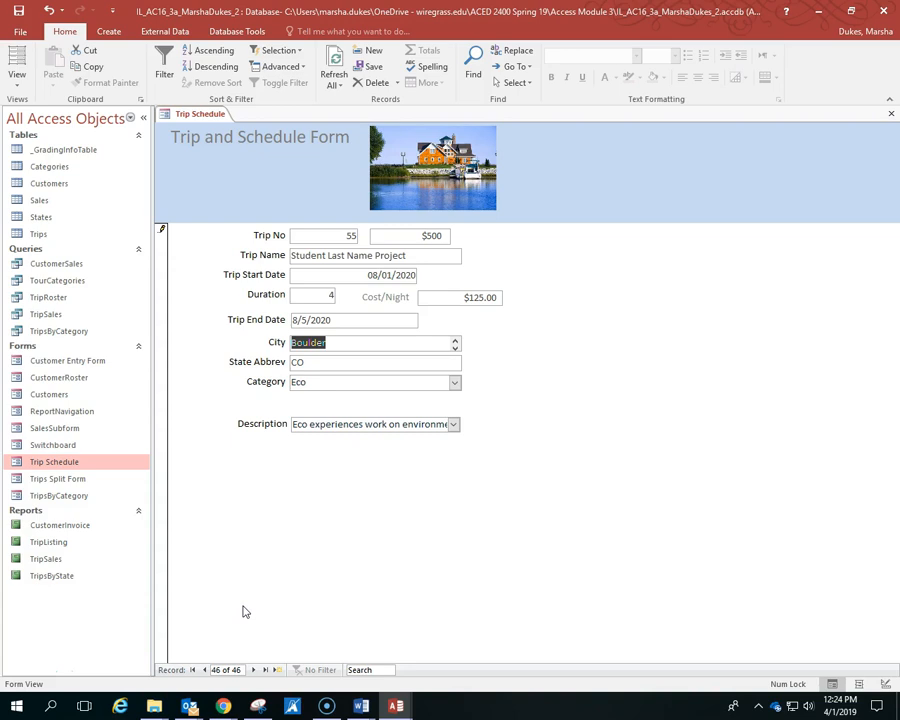
Step: Change the trip name in the second record to Biking for Ecology
{"action": "left_click", "coordinate": [193, 670]}
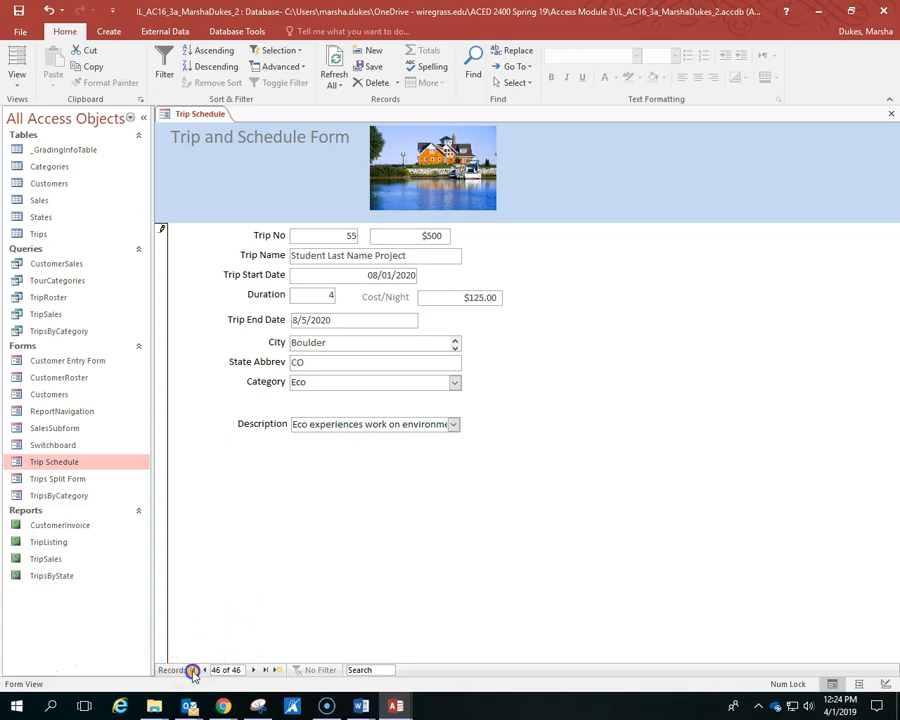
{"action": "left_click", "coordinate": [253, 671]}
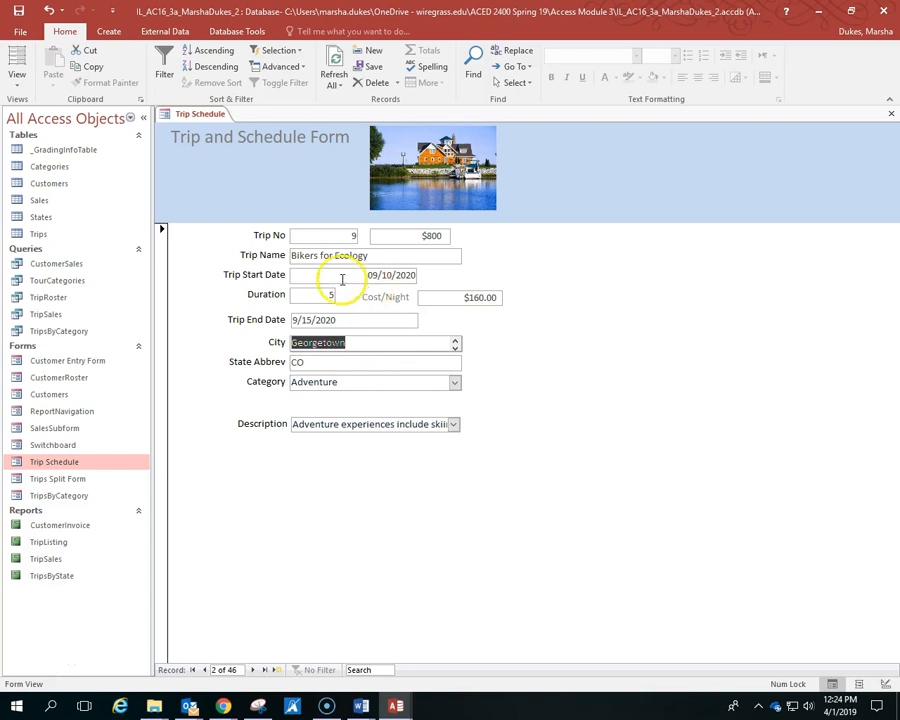
{"action": "left_click", "coordinate": [318, 256]}
{"action": "key", "text": "BackSpace"}
{"action": "key", "text": "BackSpace"}
{"action": "key", "text": "BackSpace"}
{"action": "type", "text": "ing"}
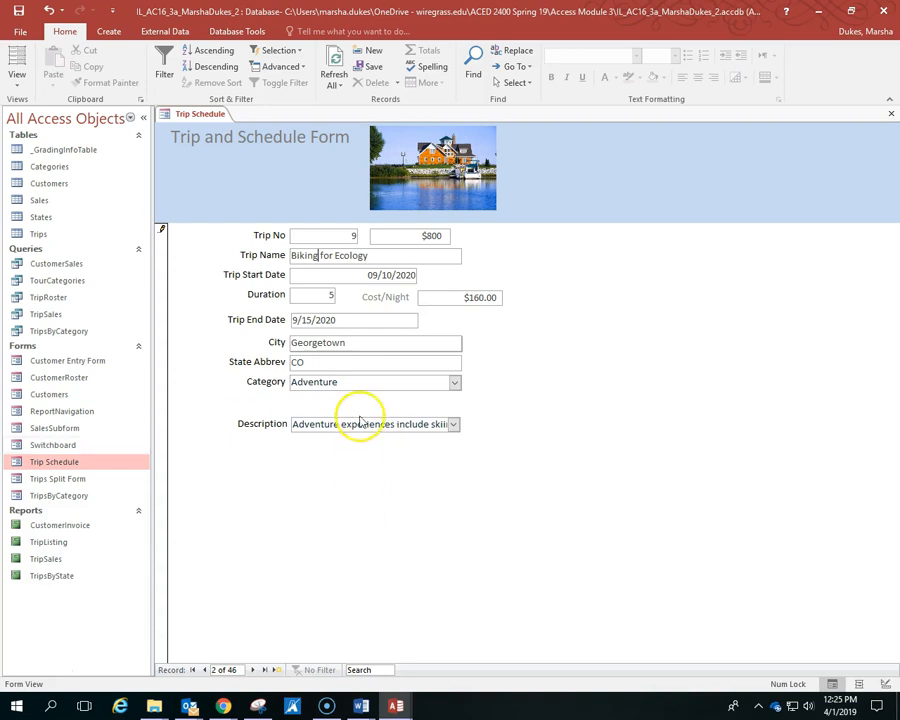
Step: Find the record whose City field is Islamorada and move the search dialog clear of the form fields
{"action": "left_click", "coordinate": [359, 344]}
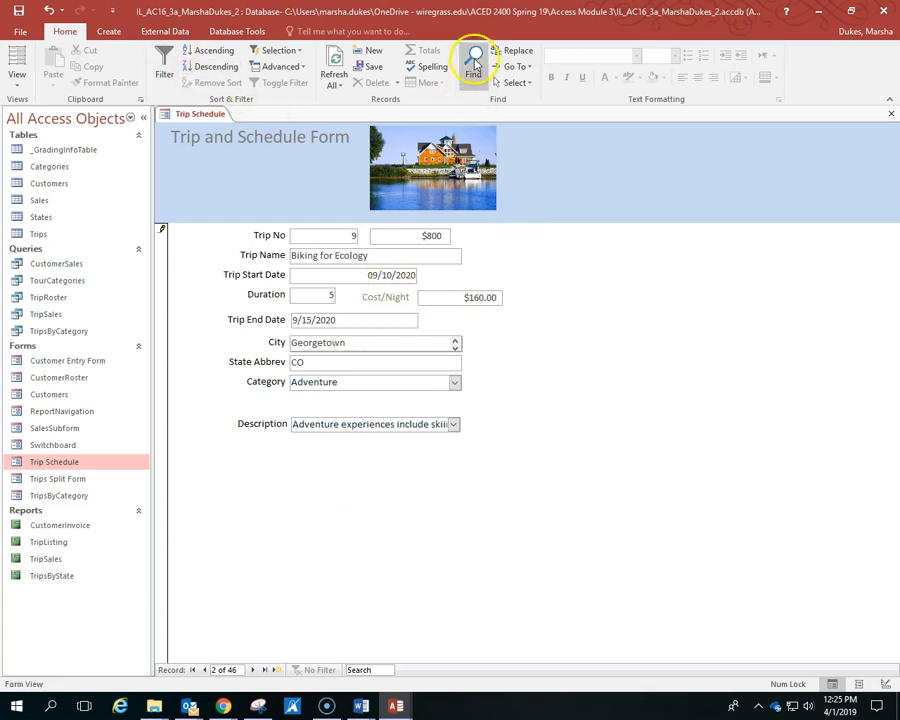
{"action": "left_click", "coordinate": [473, 66]}
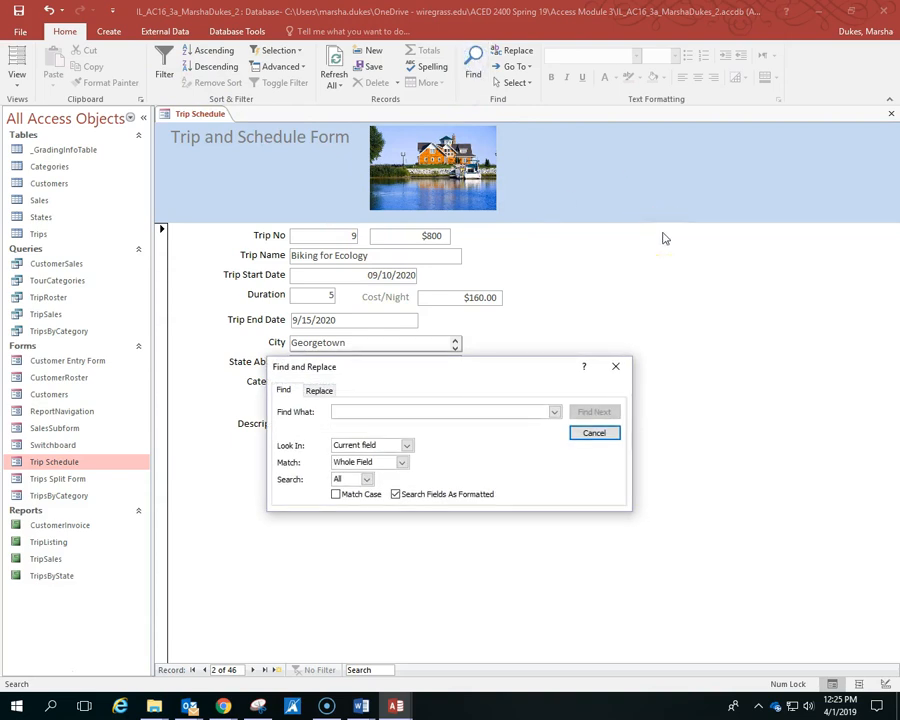
{"action": "type", "text": "Isa"}
{"action": "type", "text": "lamorada"}
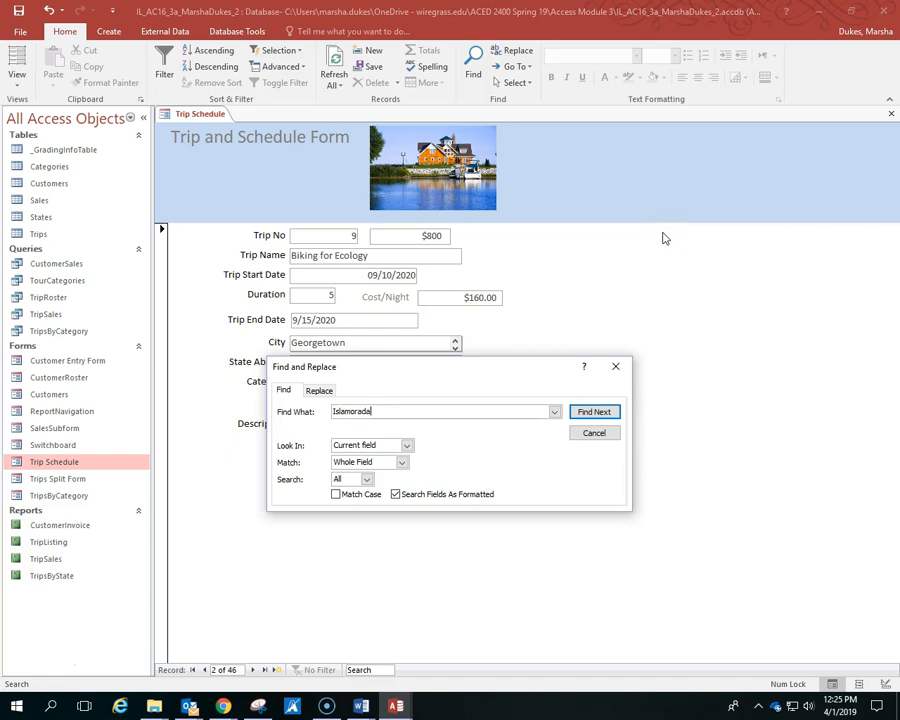
{"action": "left_click", "coordinate": [584, 414]}
{"action": "left_click_drag", "start_coordinate": [524, 375], "coordinate": [770, 290]}
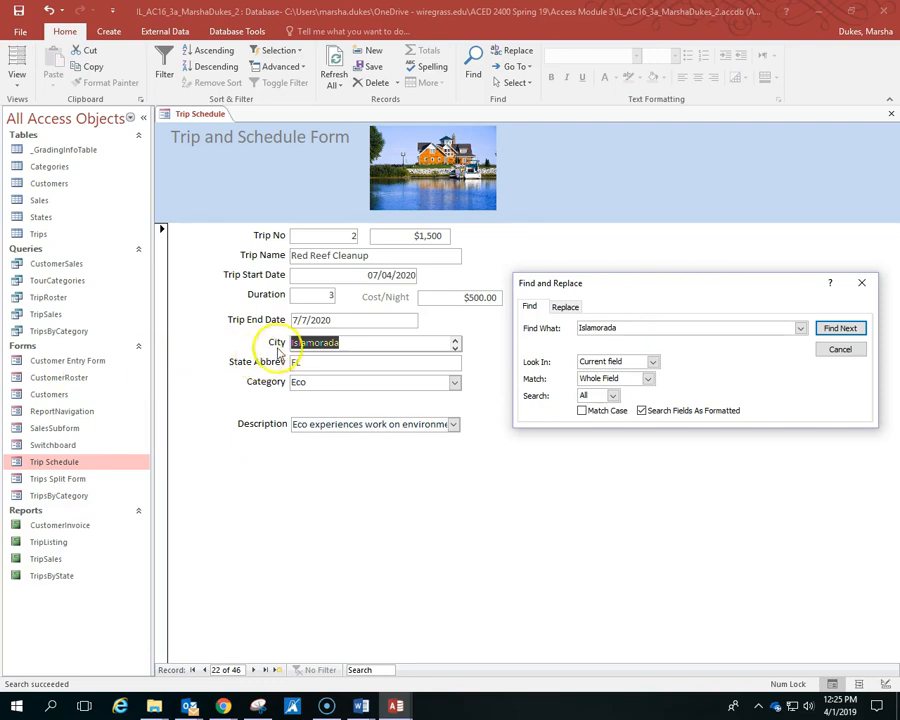
Step: Set the Duration of the Islamorada trip record to 5 and close the search dialog
{"action": "left_click", "coordinate": [325, 297]}
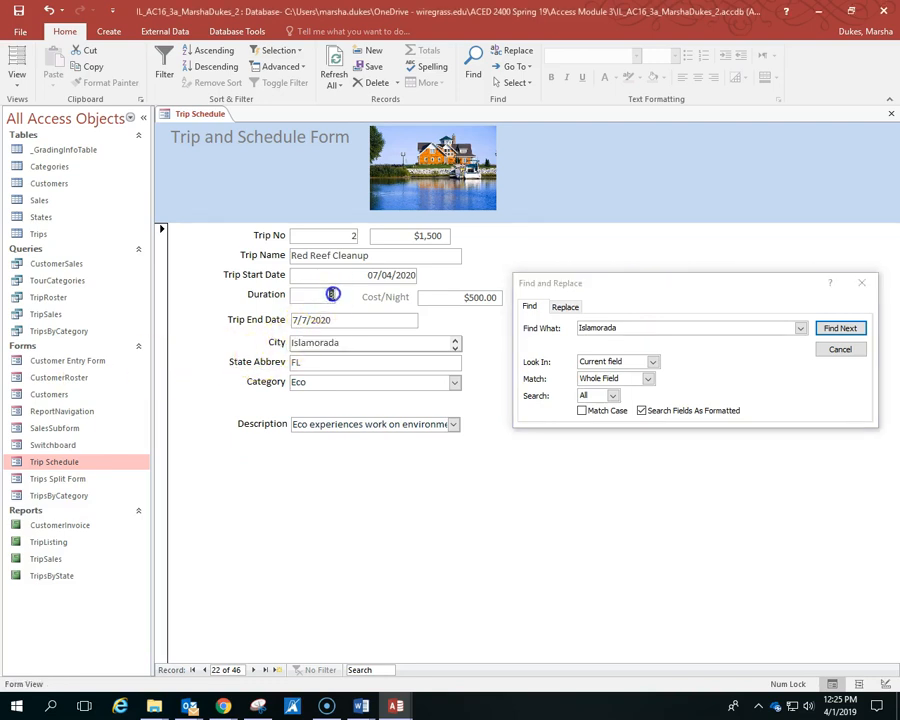
{"action": "type", "text": "5"}
{"action": "left_click", "coordinate": [370, 331]}
{"action": "key", "text": "Tab"}
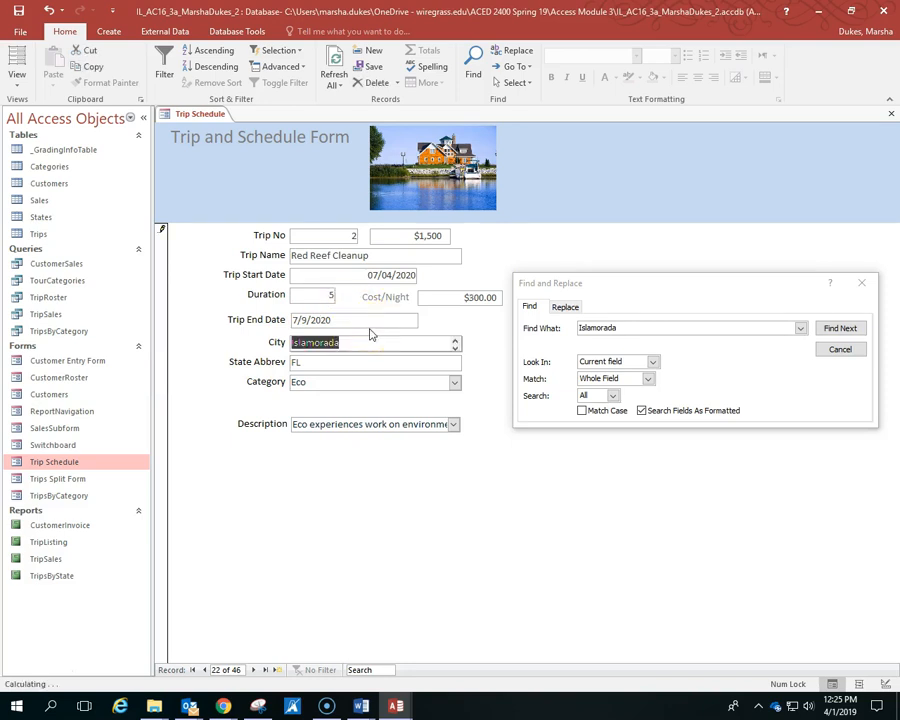
{"action": "left_click", "coordinate": [861, 283]}
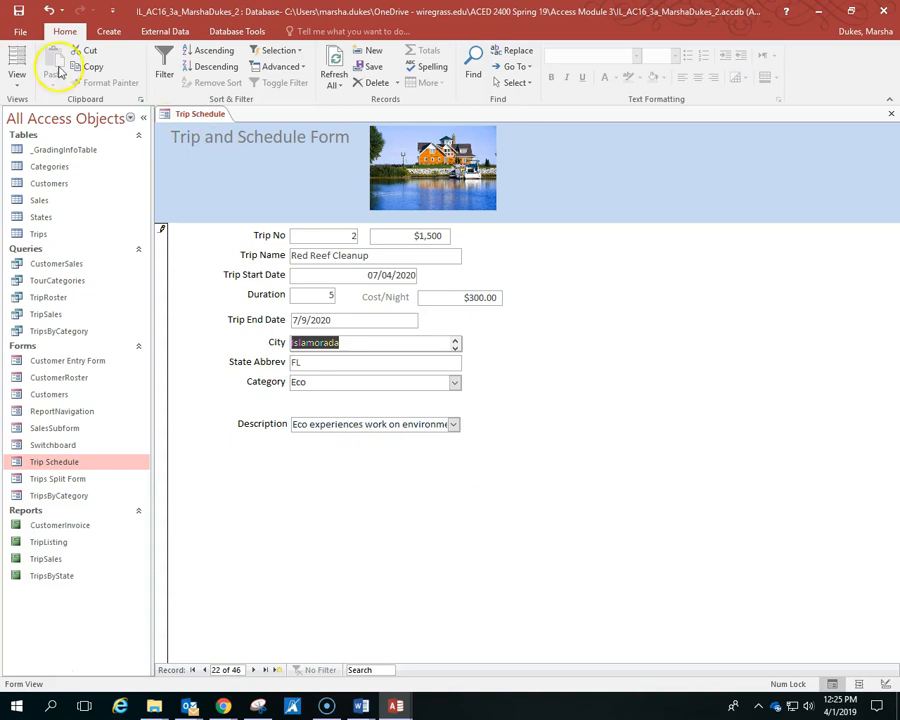
Step: Close the Trip Schedule form, and compact and repair the database
{"action": "left_click", "coordinate": [891, 113]}
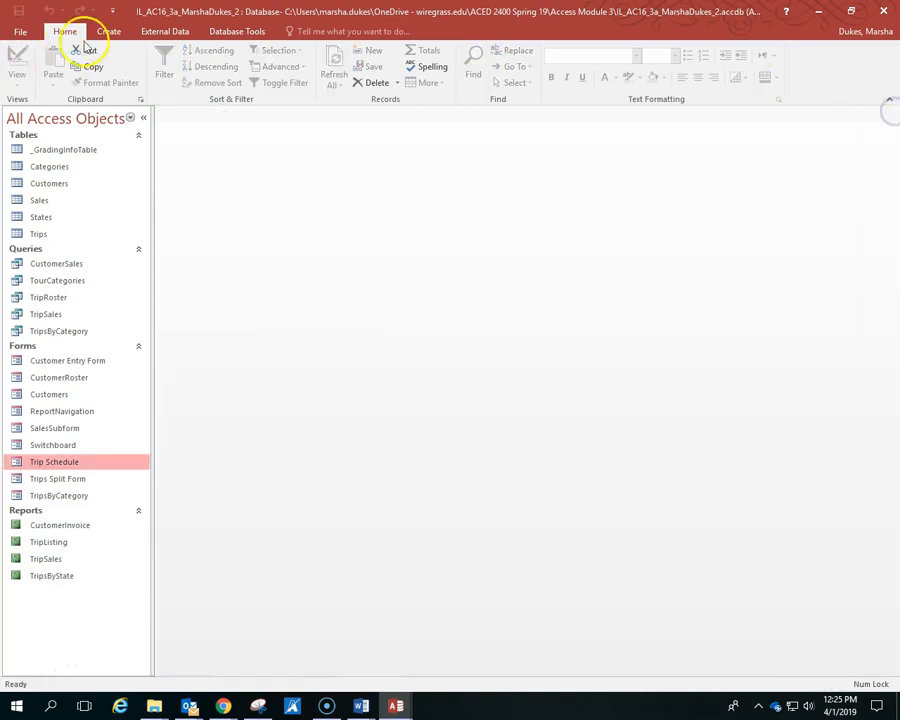
{"action": "left_click", "coordinate": [20, 31]}
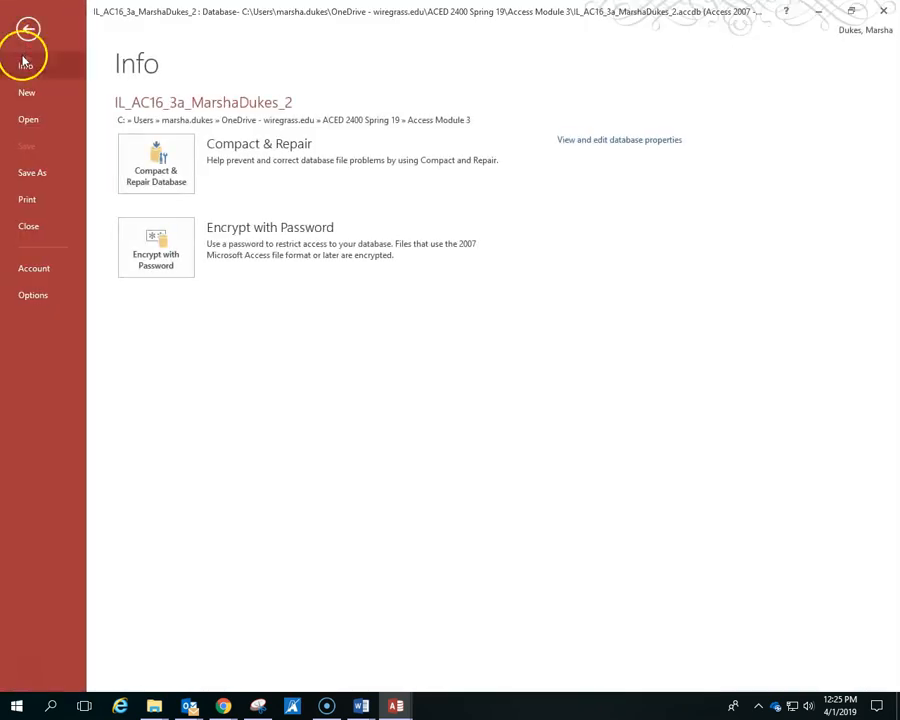
{"action": "left_click", "coordinate": [152, 170]}
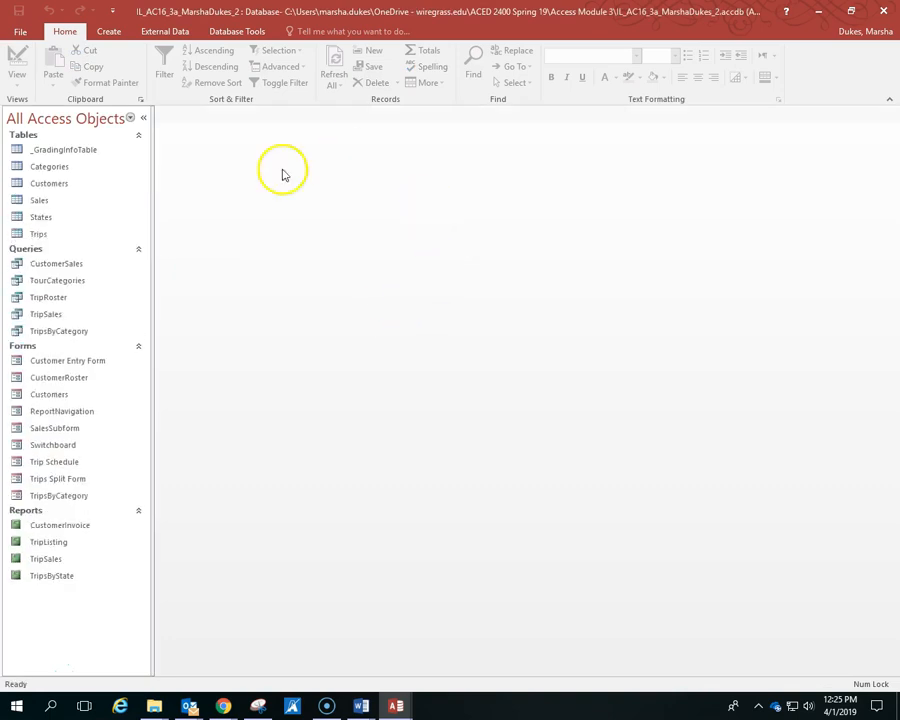